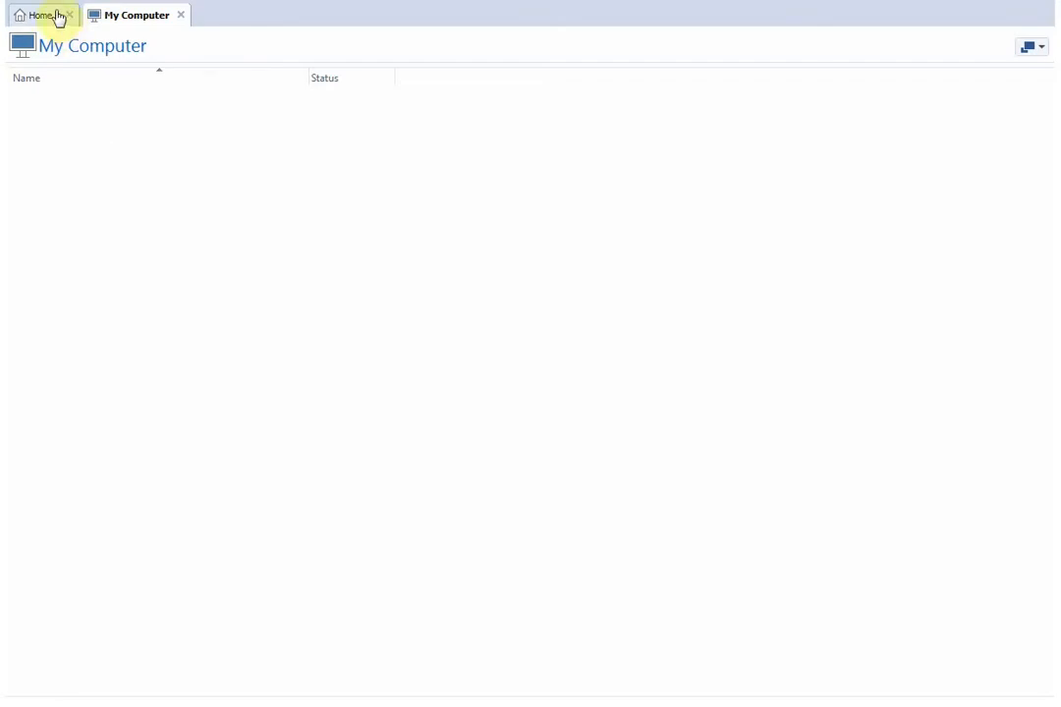
View the VMware Workstation product, version and licence information, and close it.
click(24, 3)
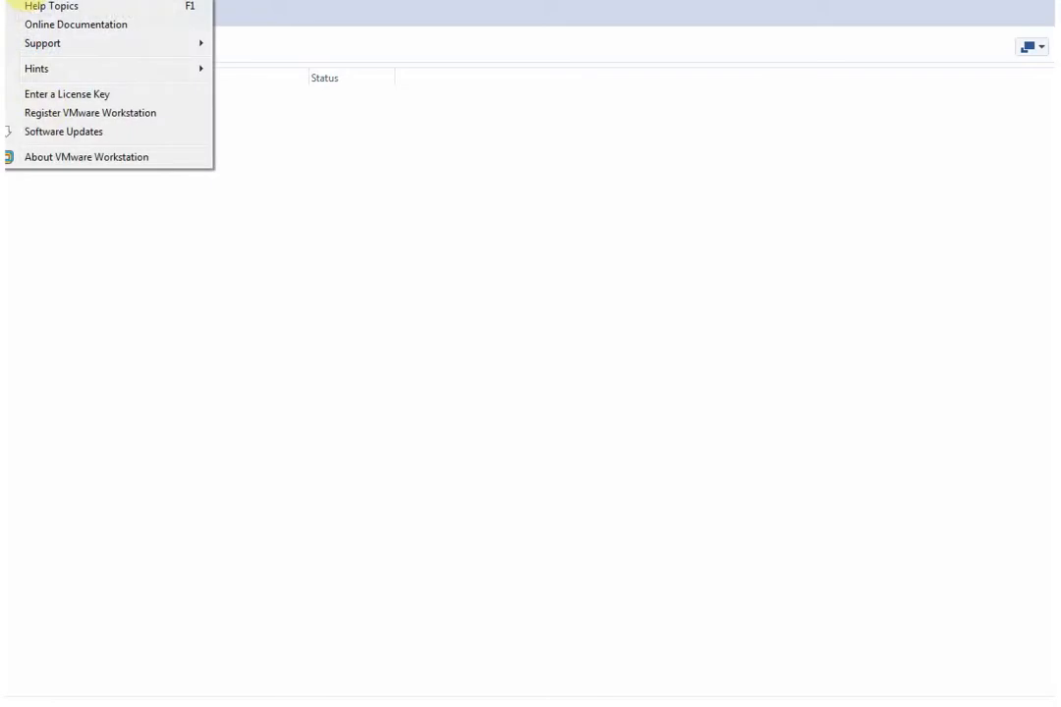
click(104, 159)
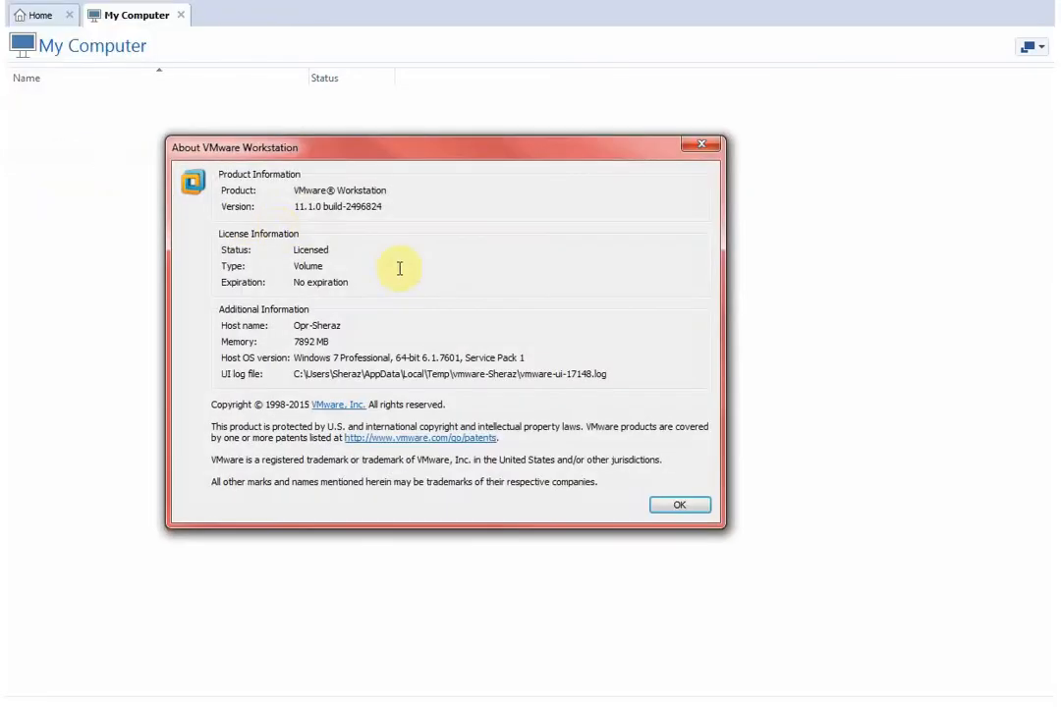
click(703, 146)
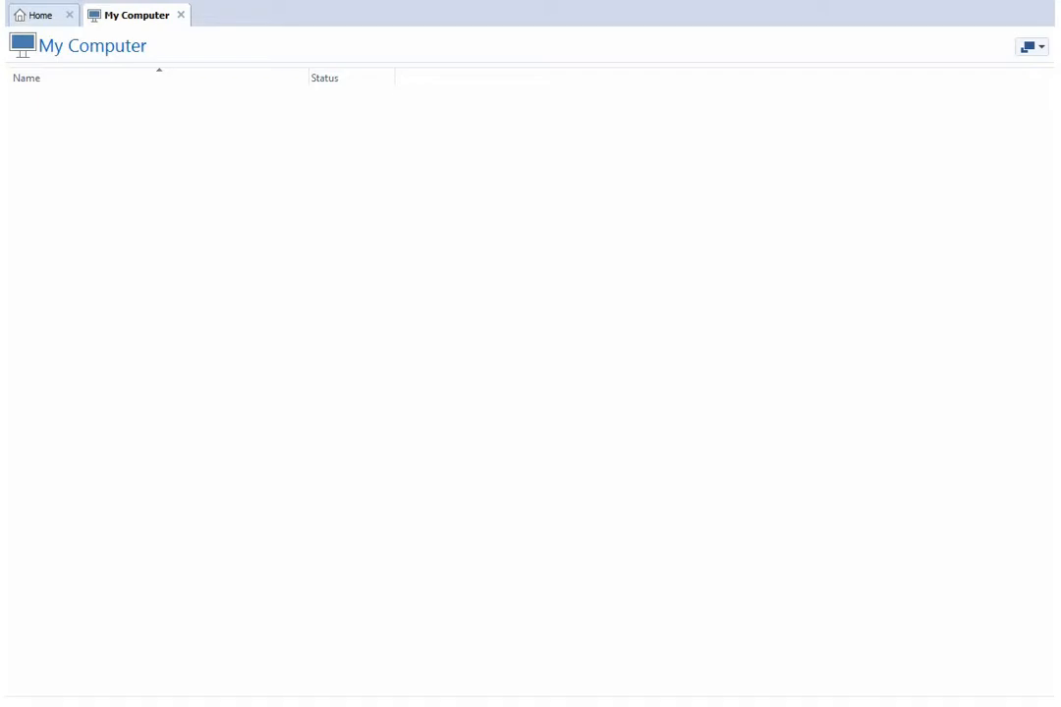
Switch to File Explorer and view the installation files in the AVAYA IPOCC folder on drive D, then move the window out of the way.
key(alt+Tab)
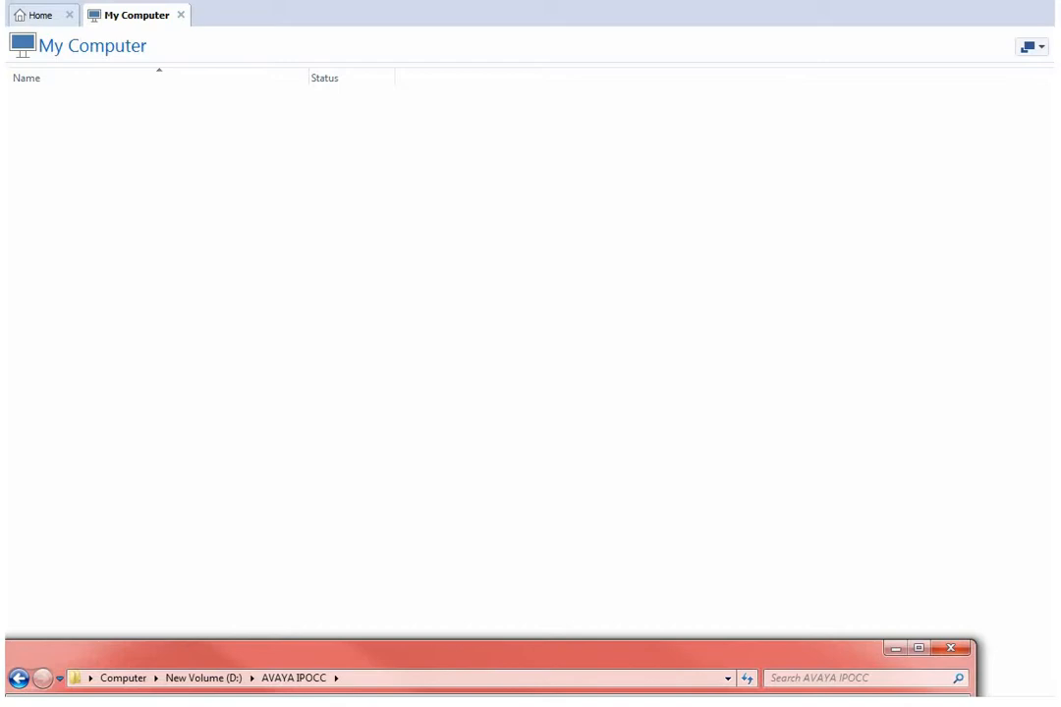
drag(154, 656, 176, 524)
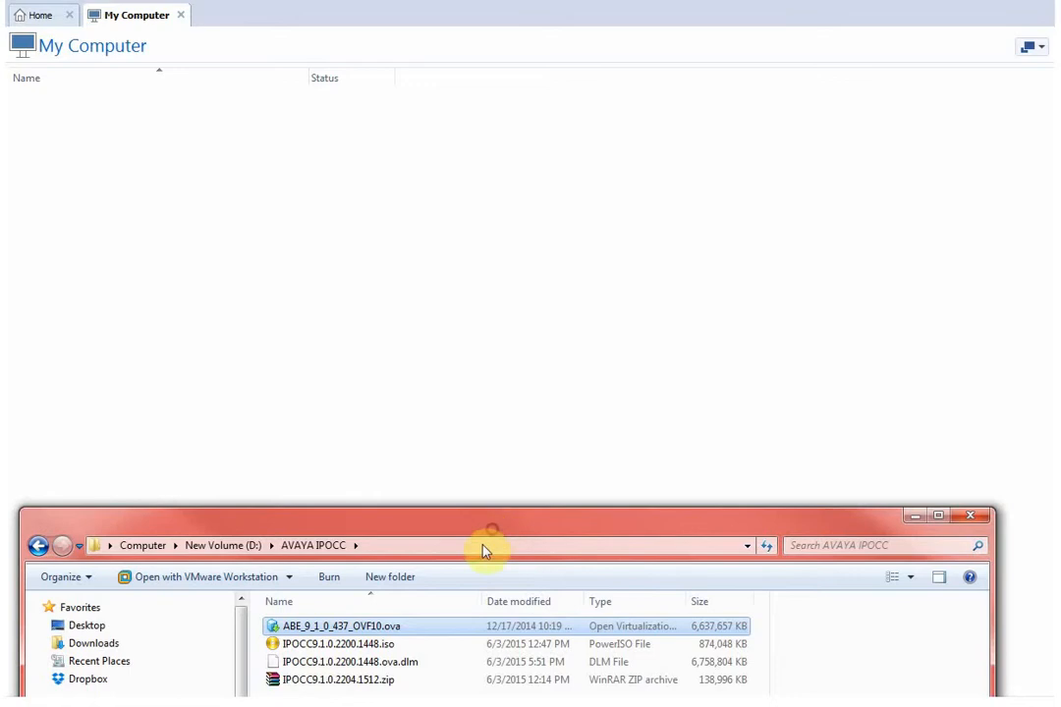
drag(493, 532, 416, 693)
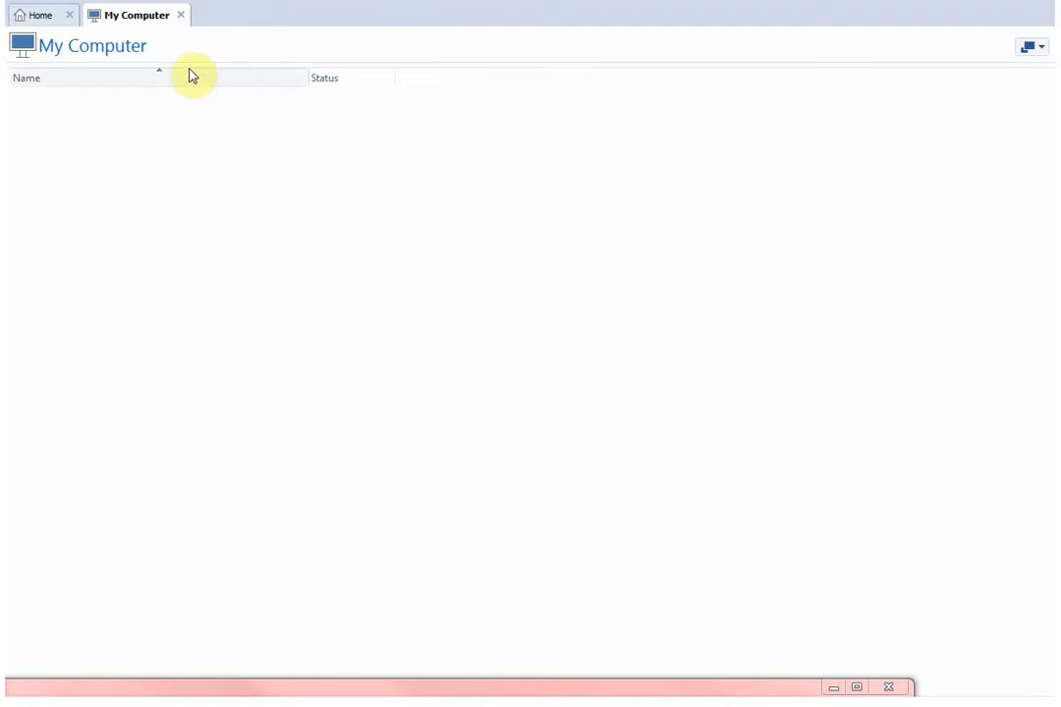
right_click(135, 24)
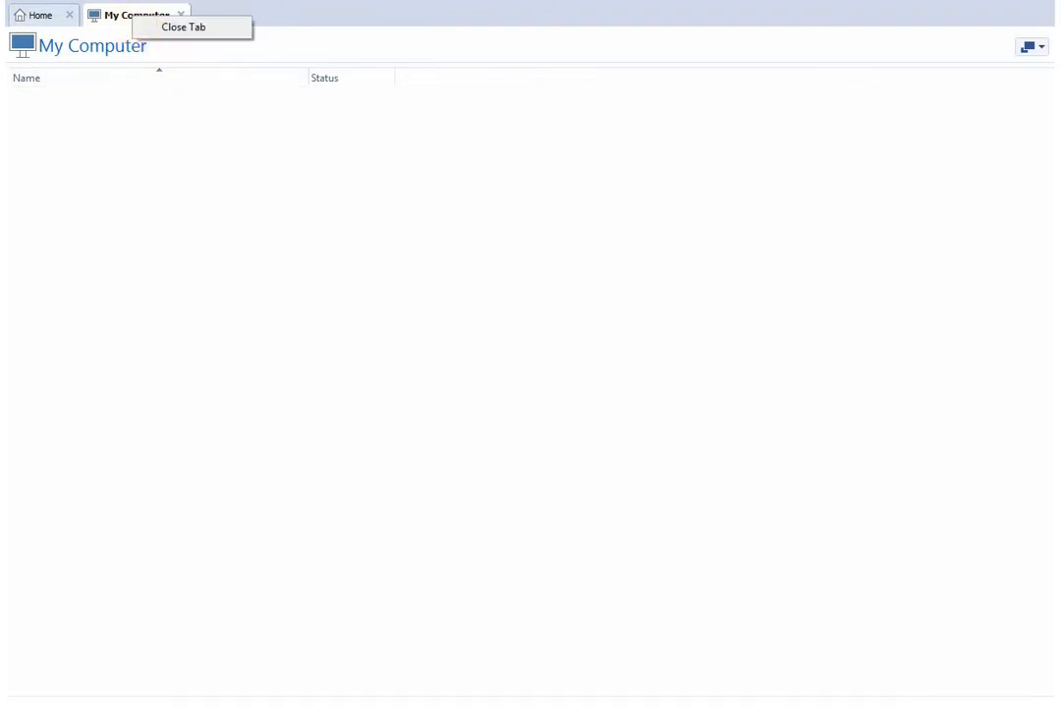
click(4, 2)
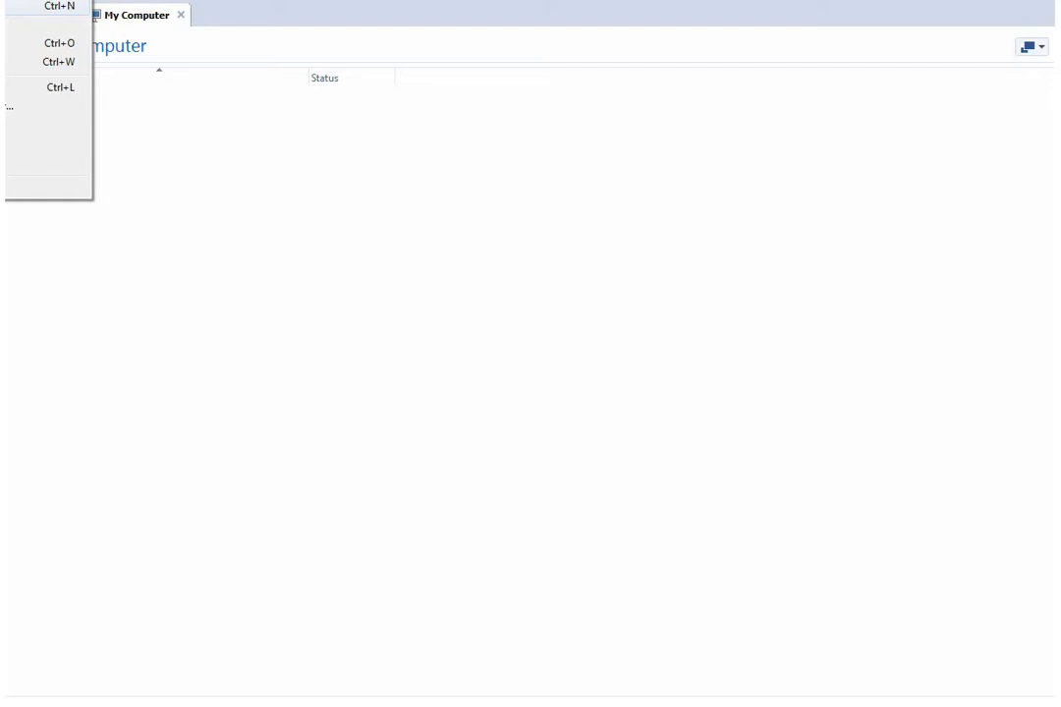
click(20, 6)
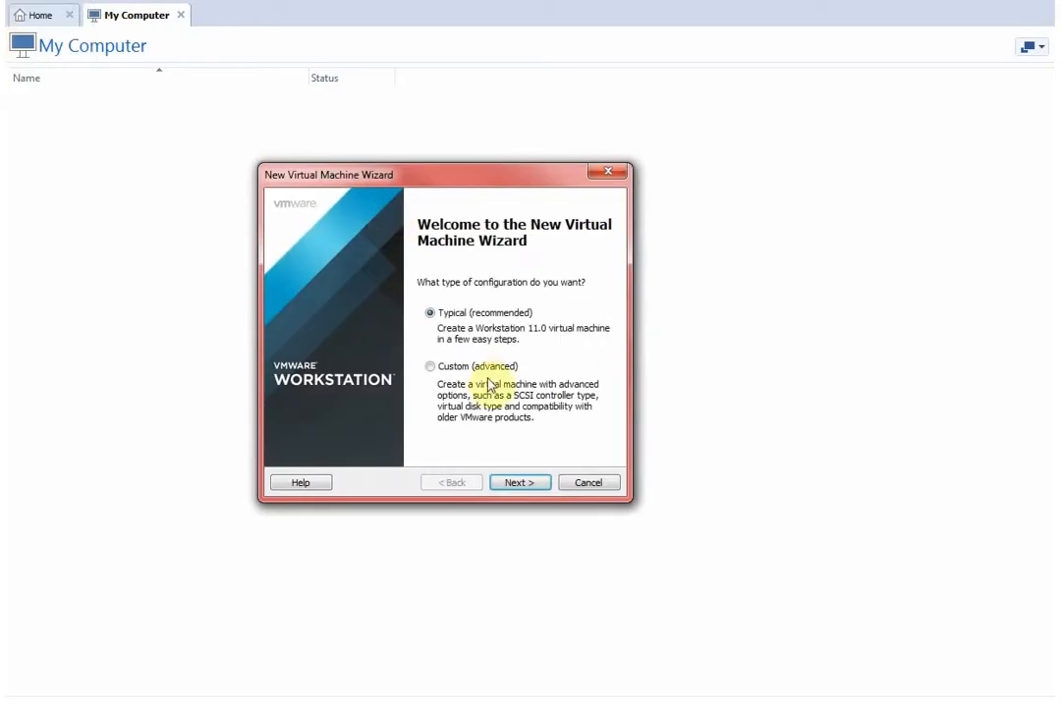
click(487, 367)
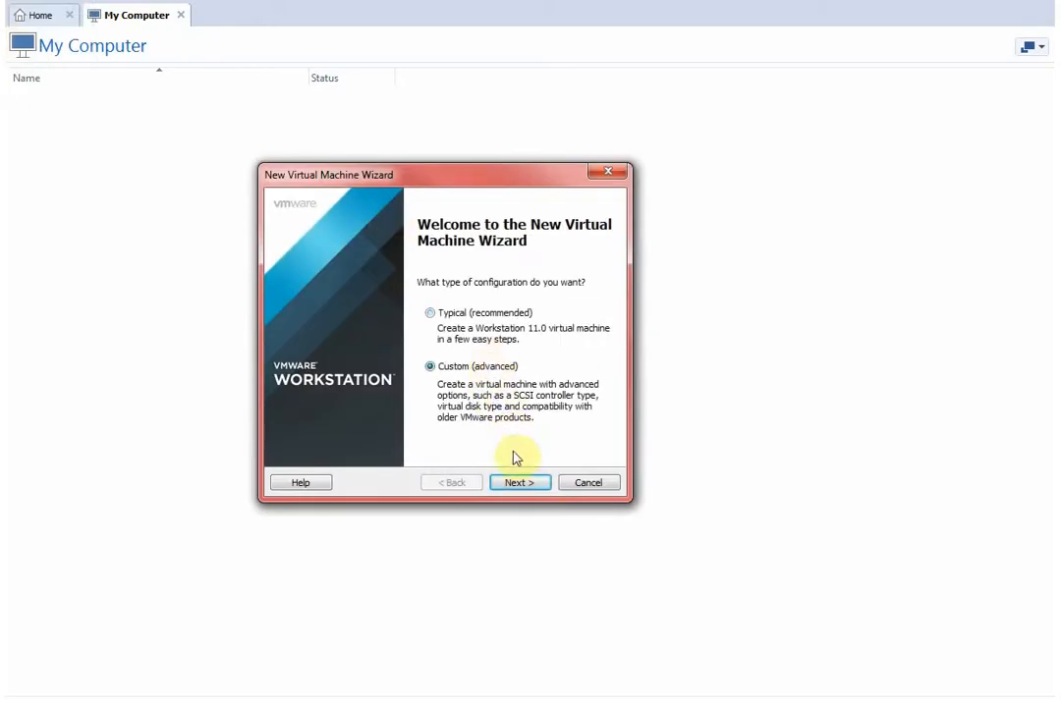
click(514, 482)
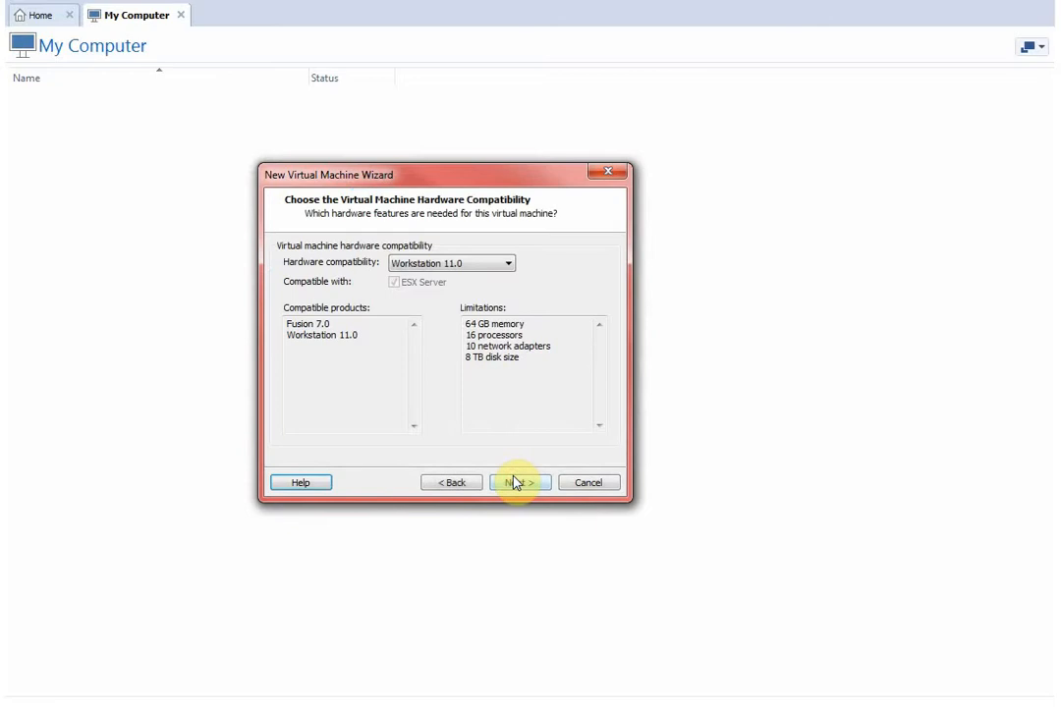
click(584, 483)
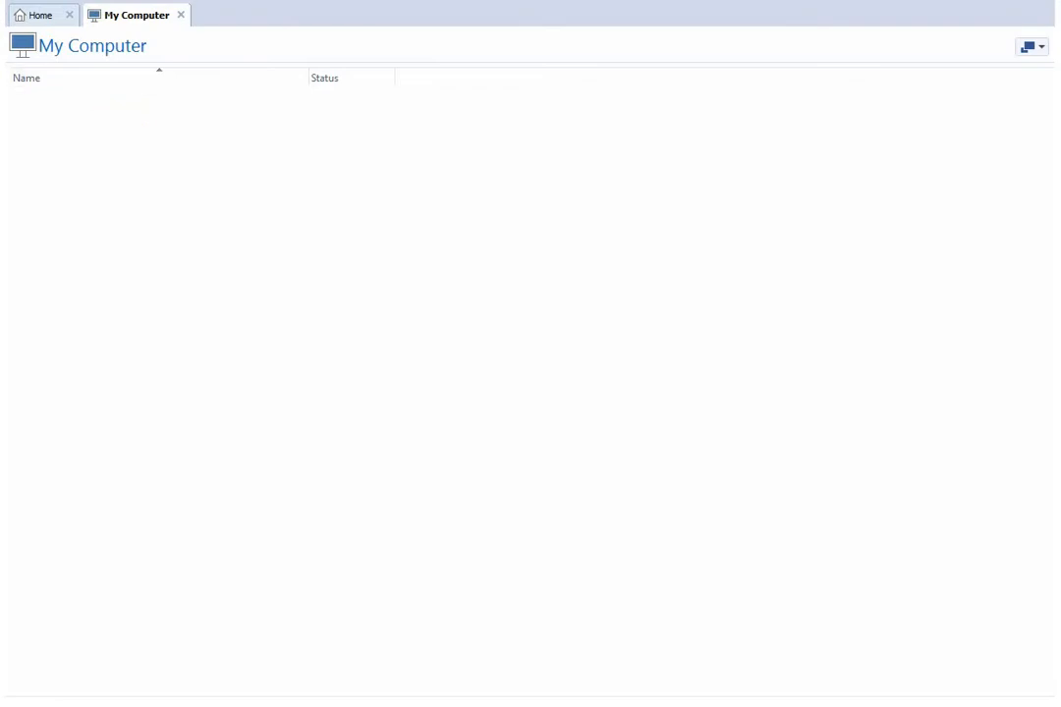
key(Down)
key(Up)
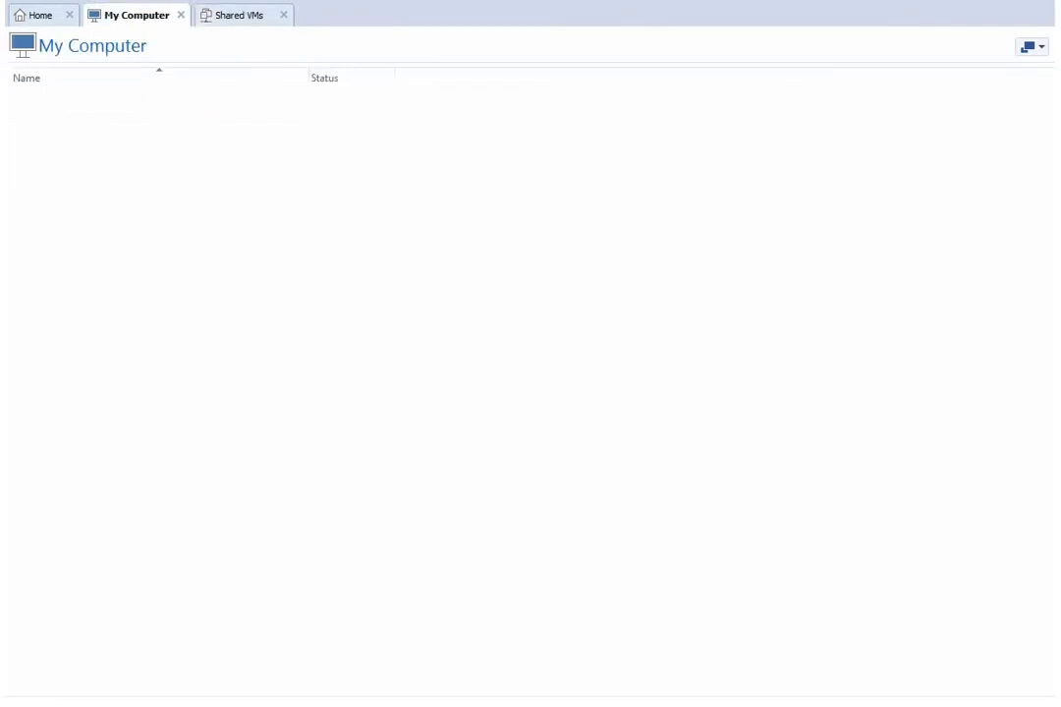
Open the virtual appliance file ABE_9_1_0_437_OVF10.ova from the AVAYA IPOCC folder for import.
key(alt+f)
click(19, 43)
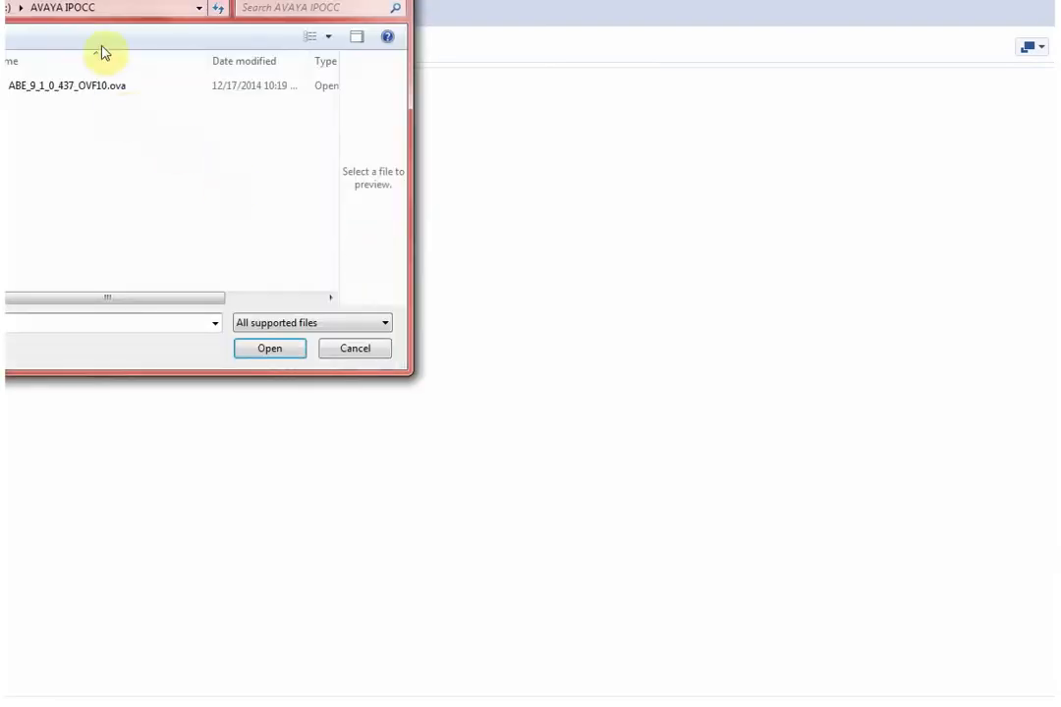
drag(109, 1, 468, 143)
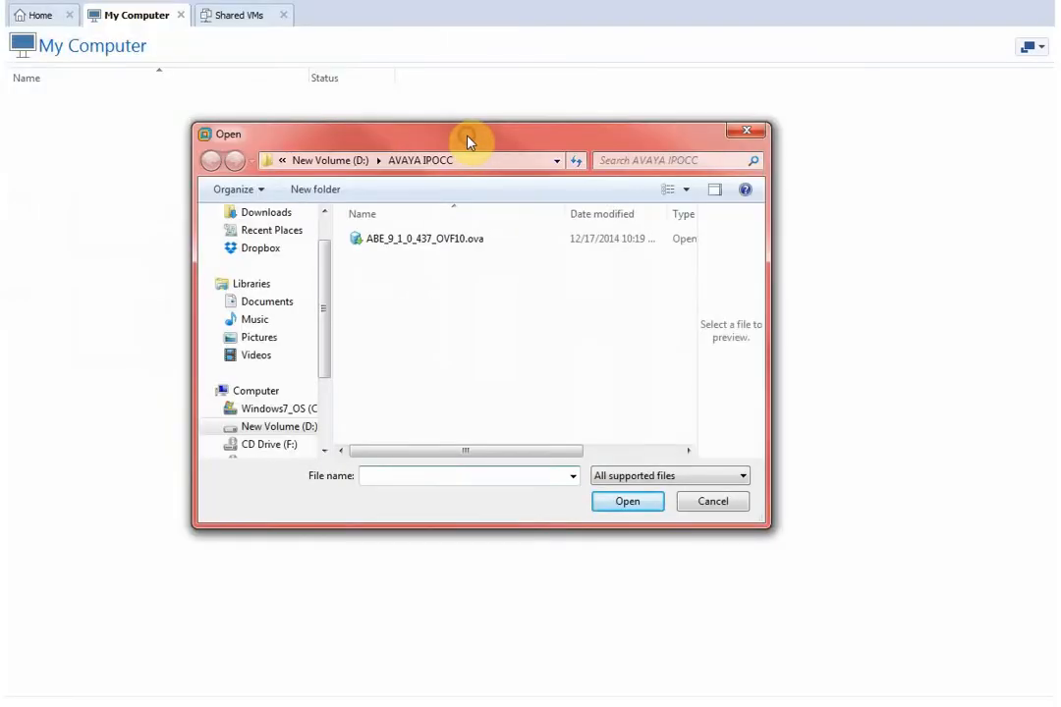
click(468, 253)
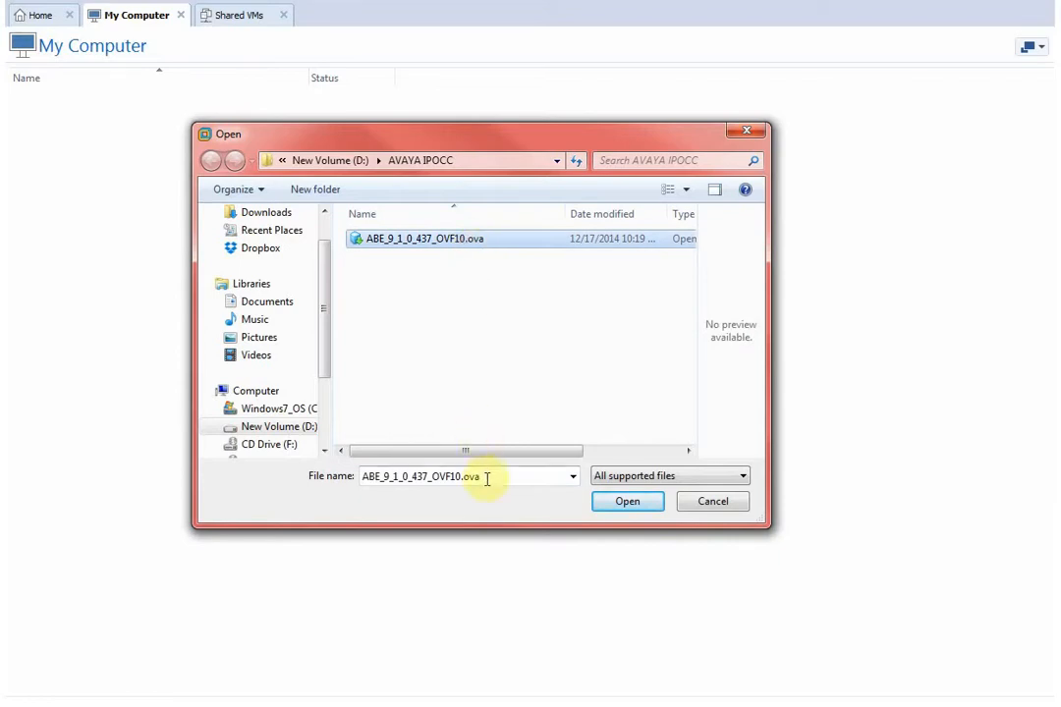
click(604, 506)
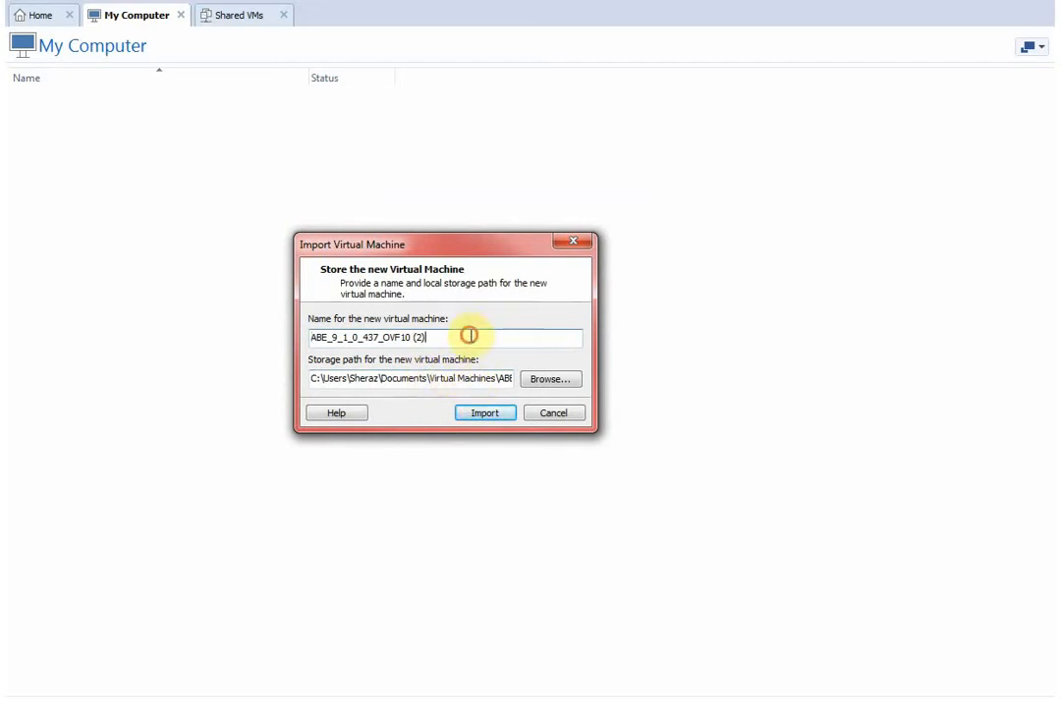
Name the new virtual machine AVAYA VM IPO and import it, accepting the Avaya license agreement.
drag(469, 337, 263, 335)
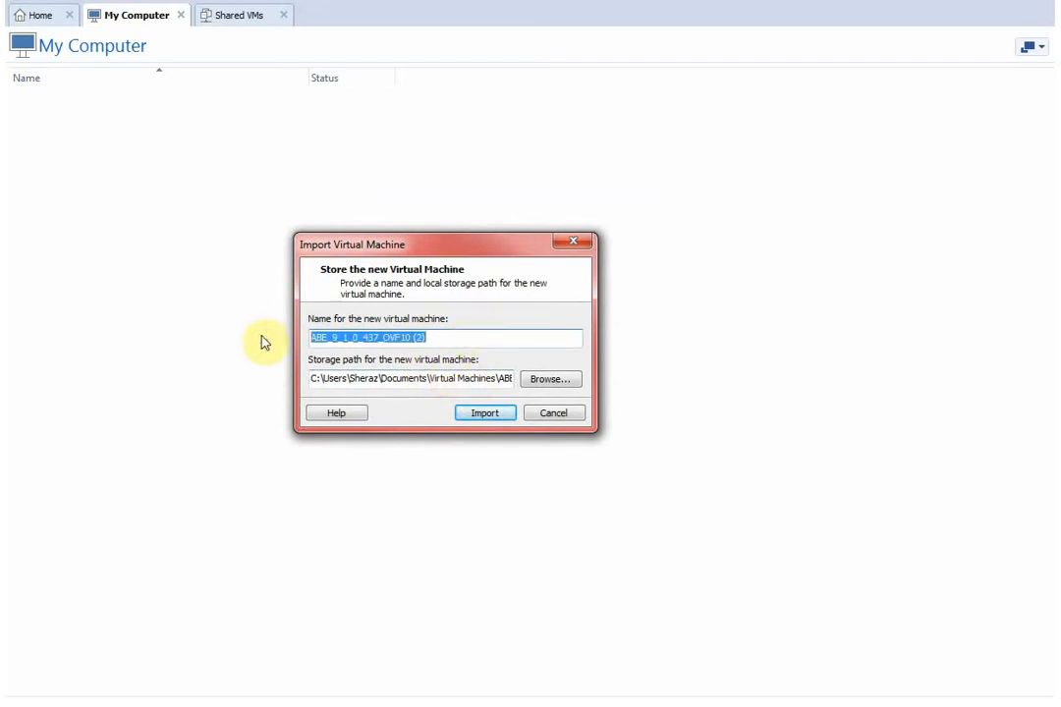
text(AVAYA VM)
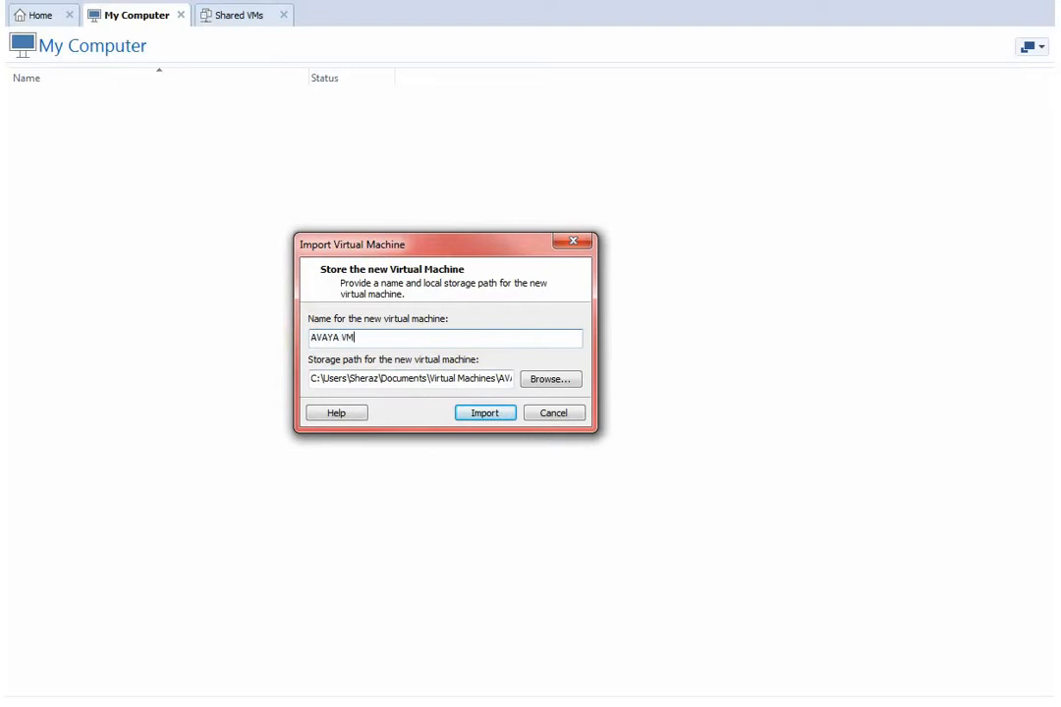
text( IPO)
click(479, 412)
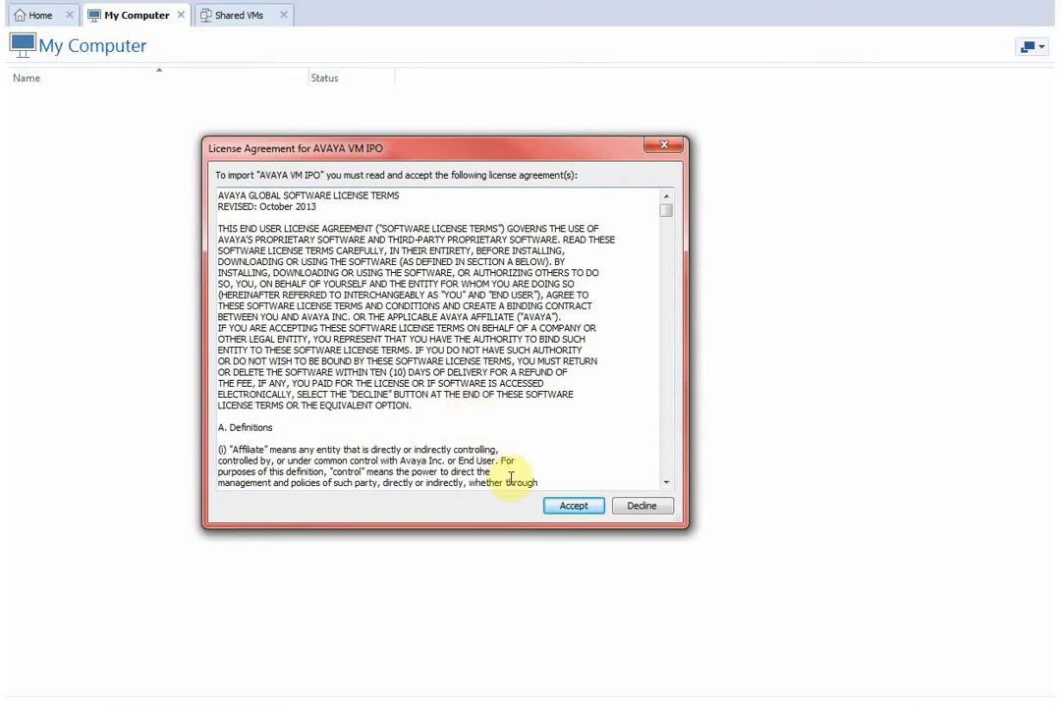
click(557, 506)
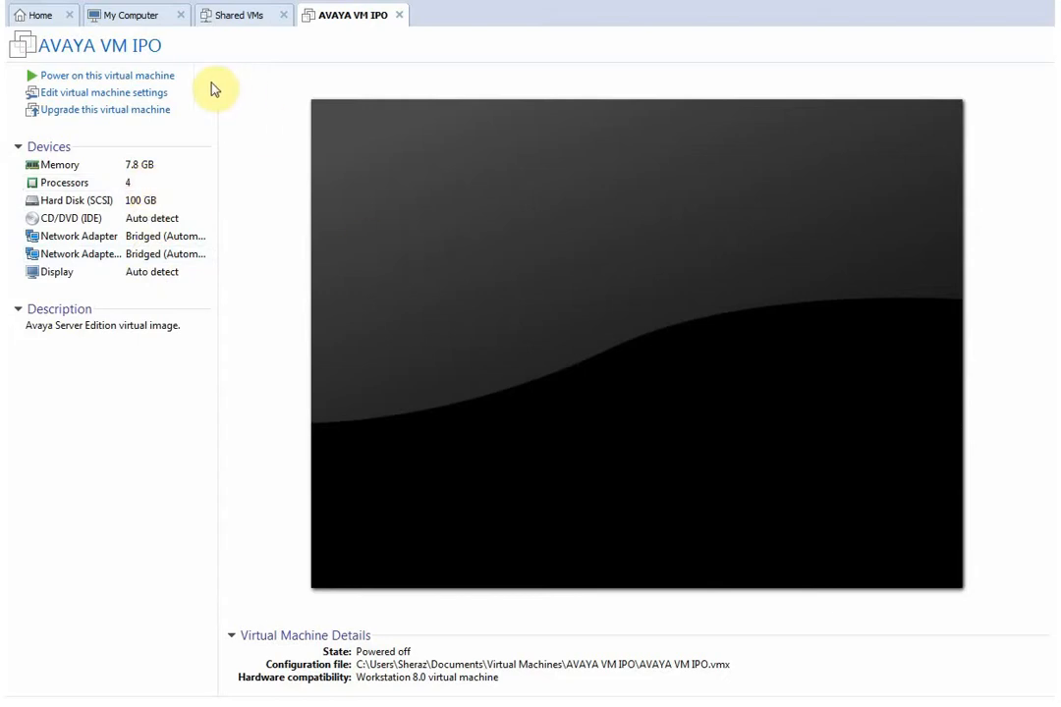
Set the memory of the AVAYA VM IPO virtual machine to 4096 MB and save the setting.
click(145, 90)
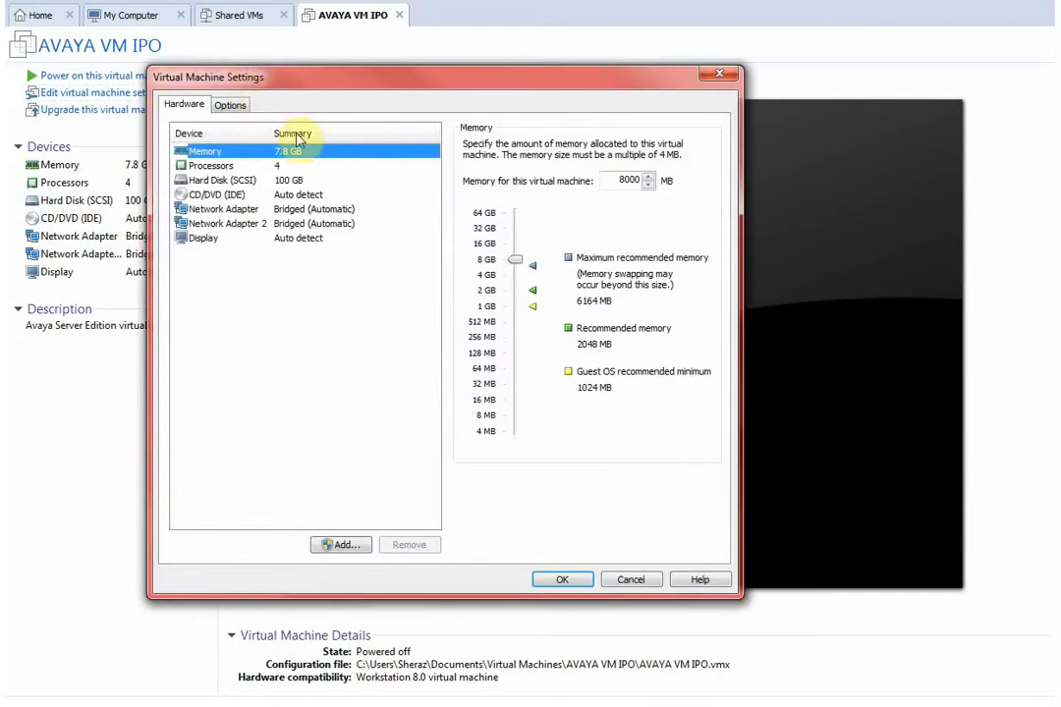
double_click(629, 180)
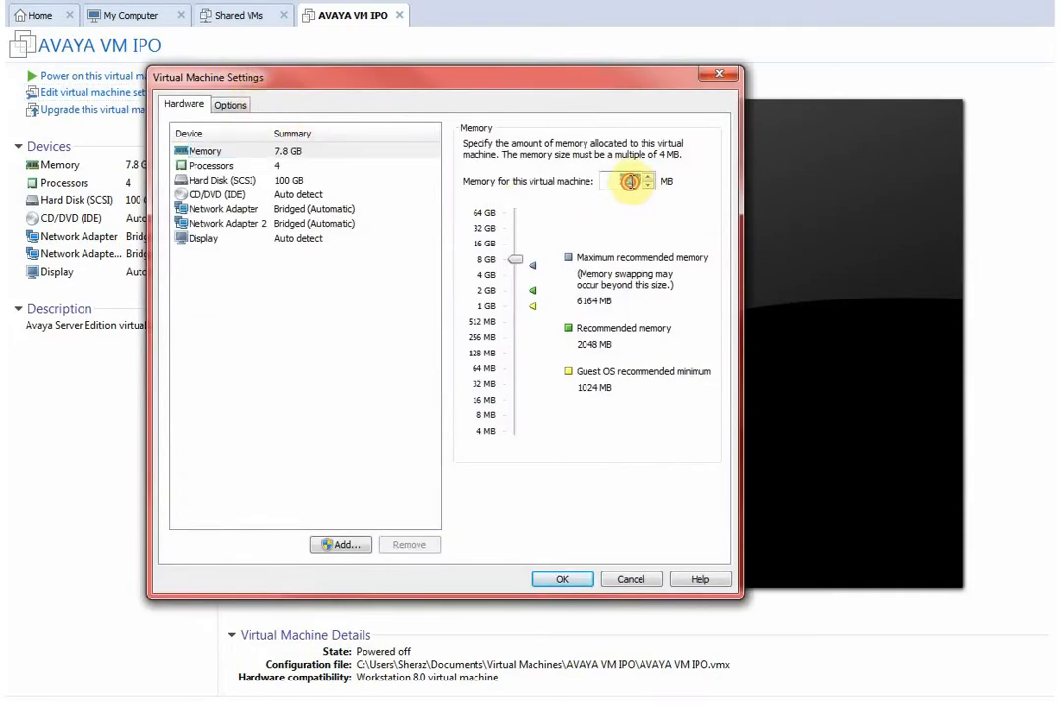
text(4096)
key(Return)
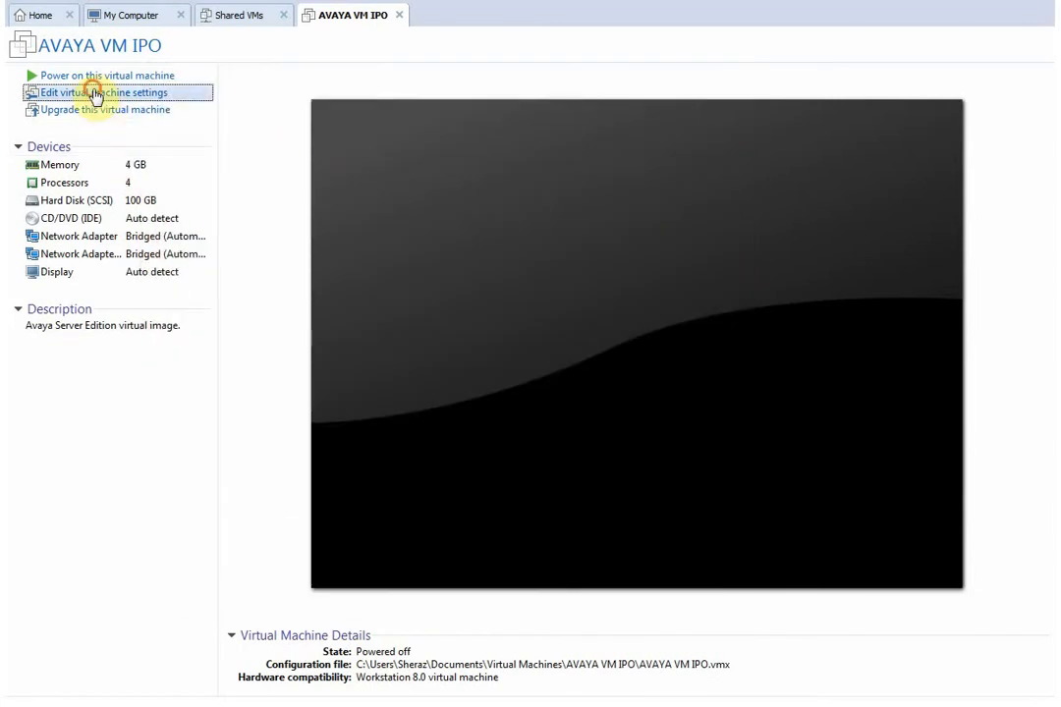
Set the number of processors of the AVAYA VM IPO virtual machine to 2.
click(138, 93)
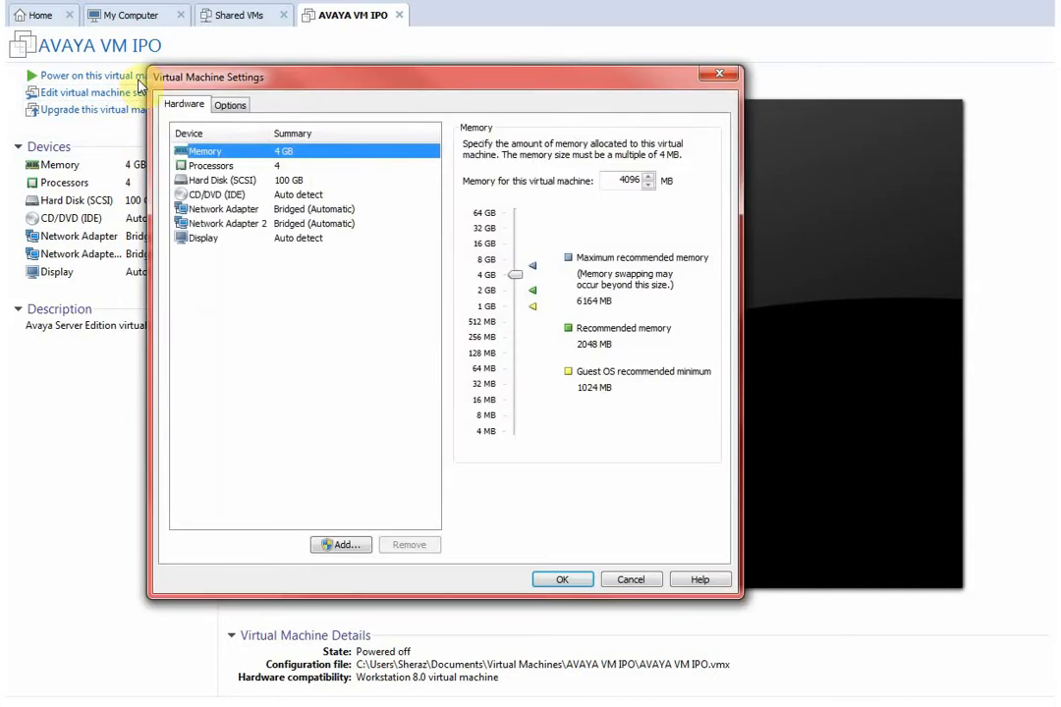
click(294, 166)
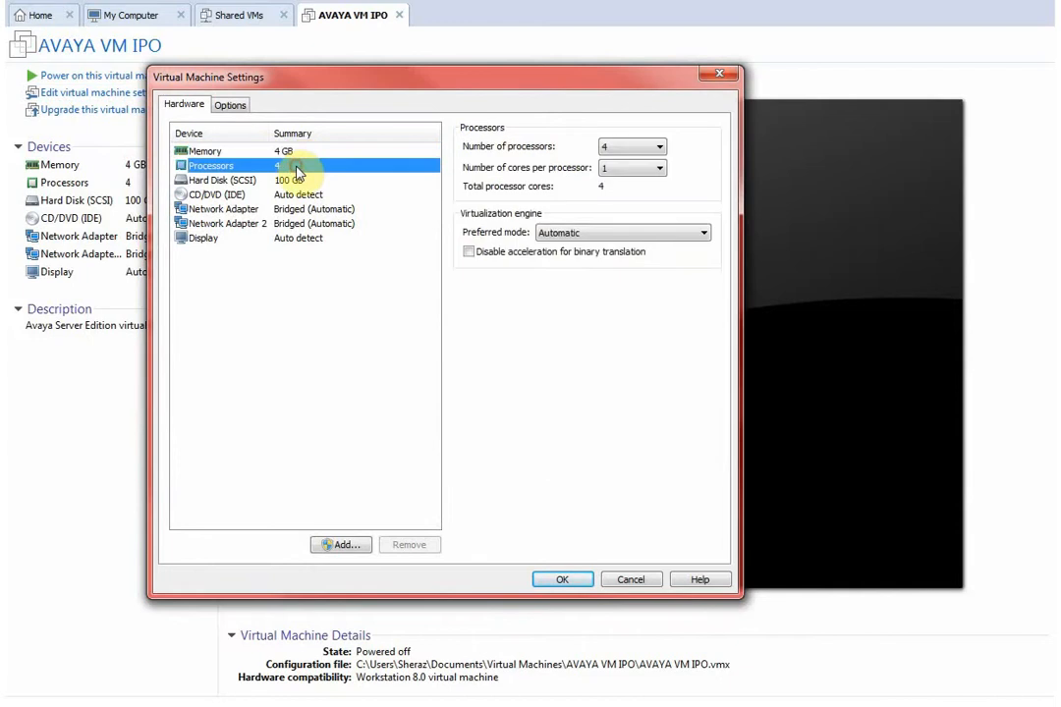
click(619, 147)
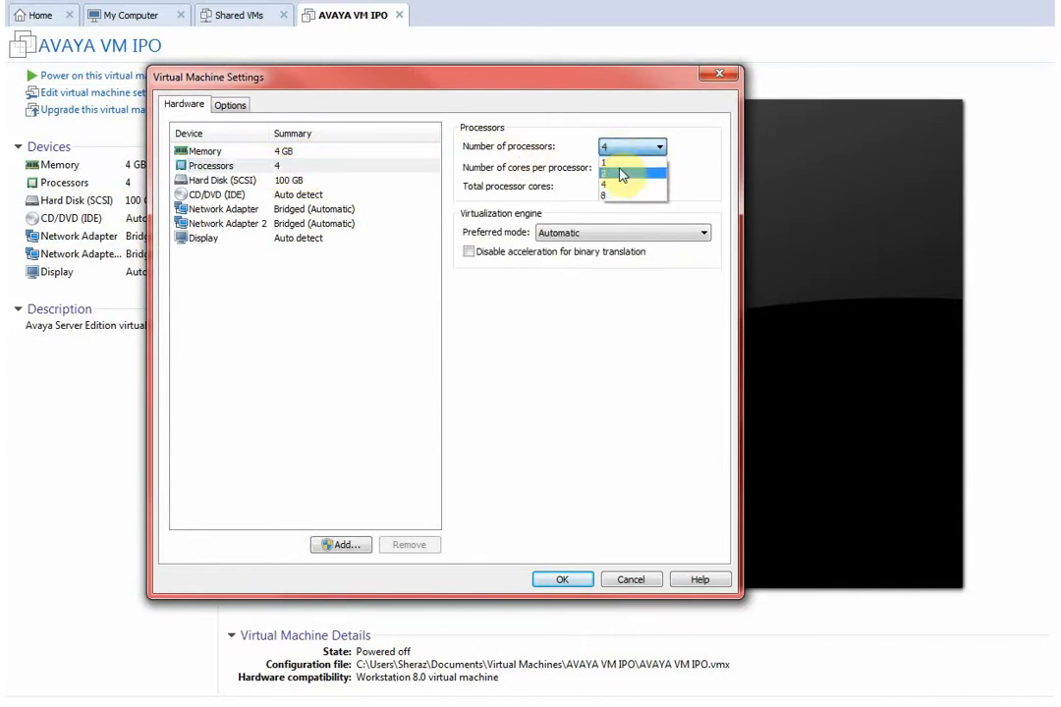
click(621, 174)
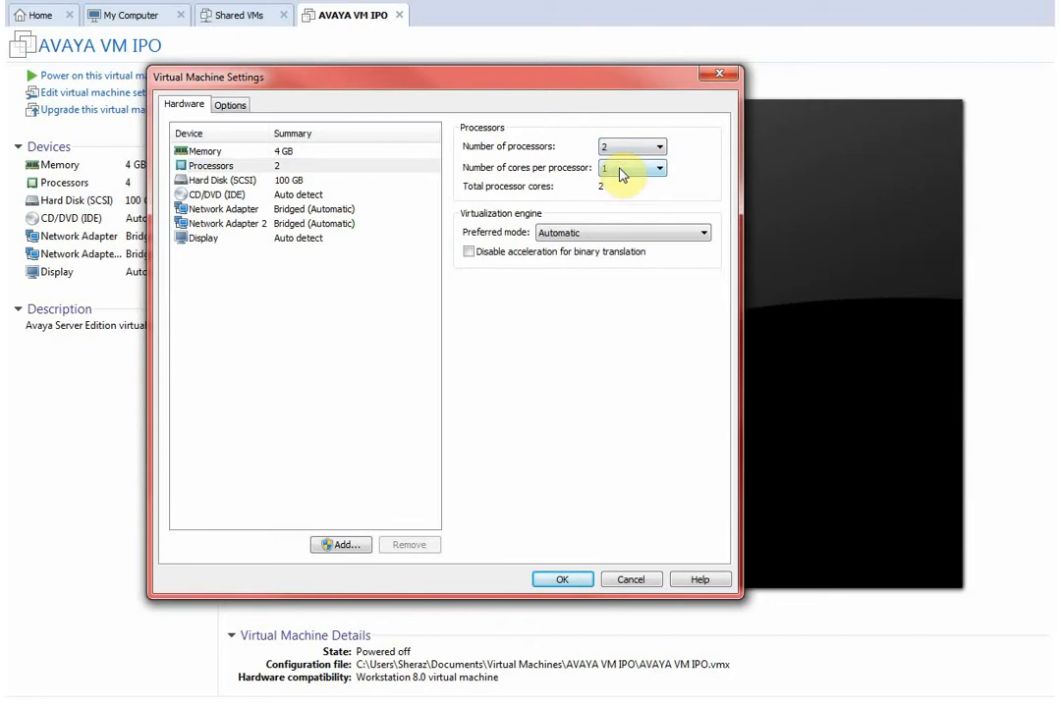
Review the hard disk and both network adapters of the virtual machine, and save its settings.
click(283, 182)
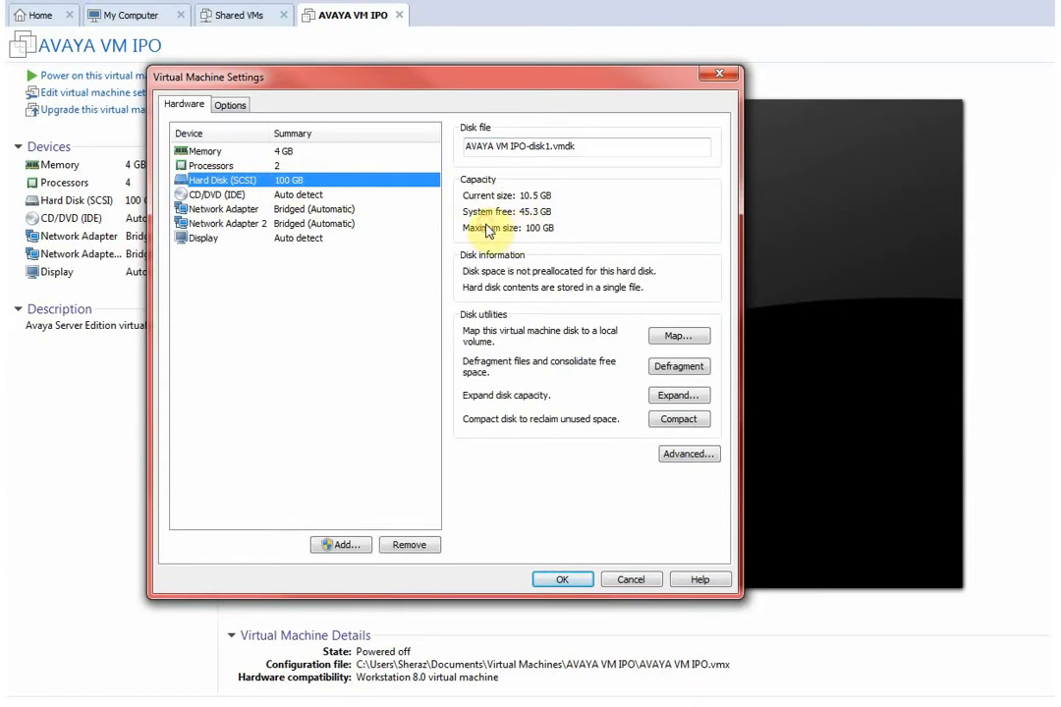
click(340, 210)
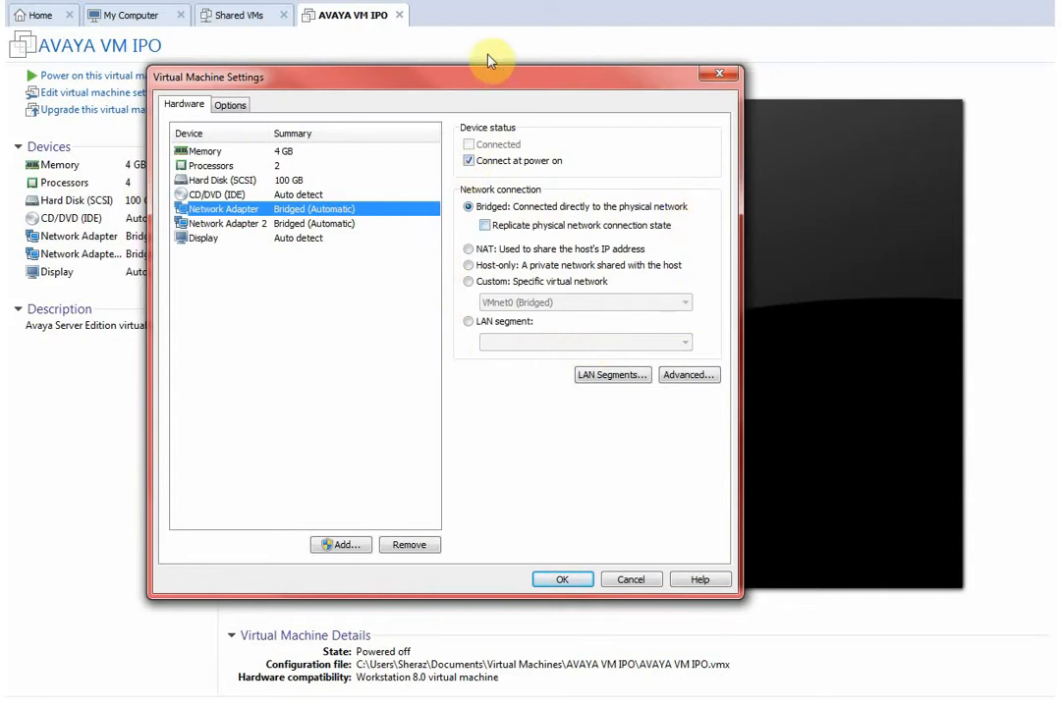
click(220, 223)
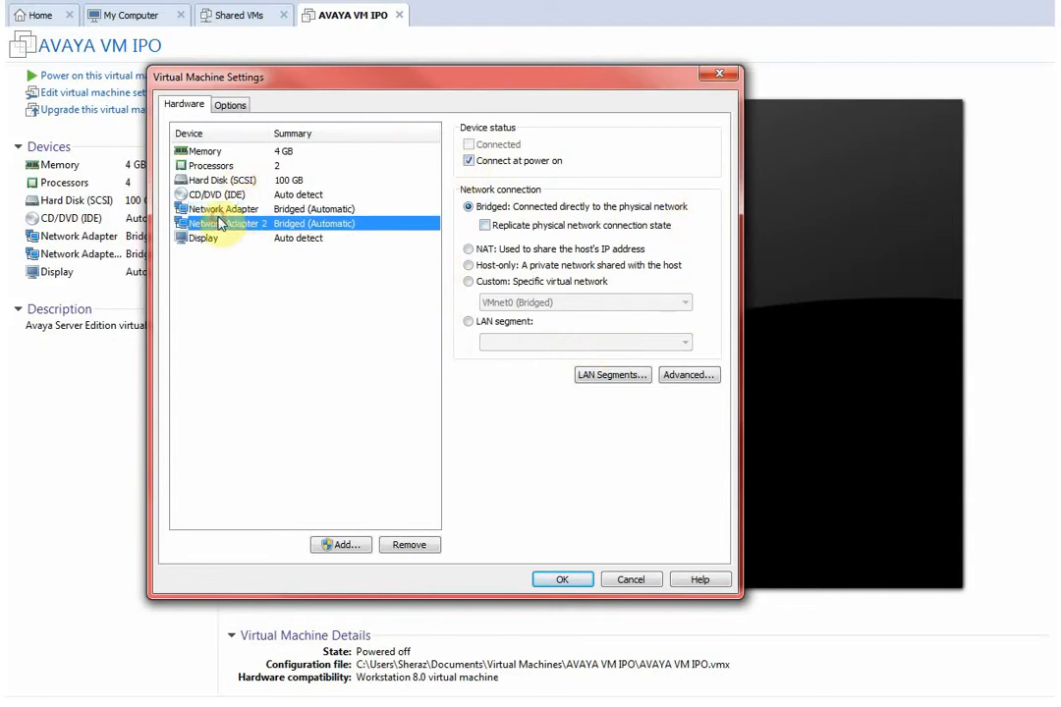
click(218, 209)
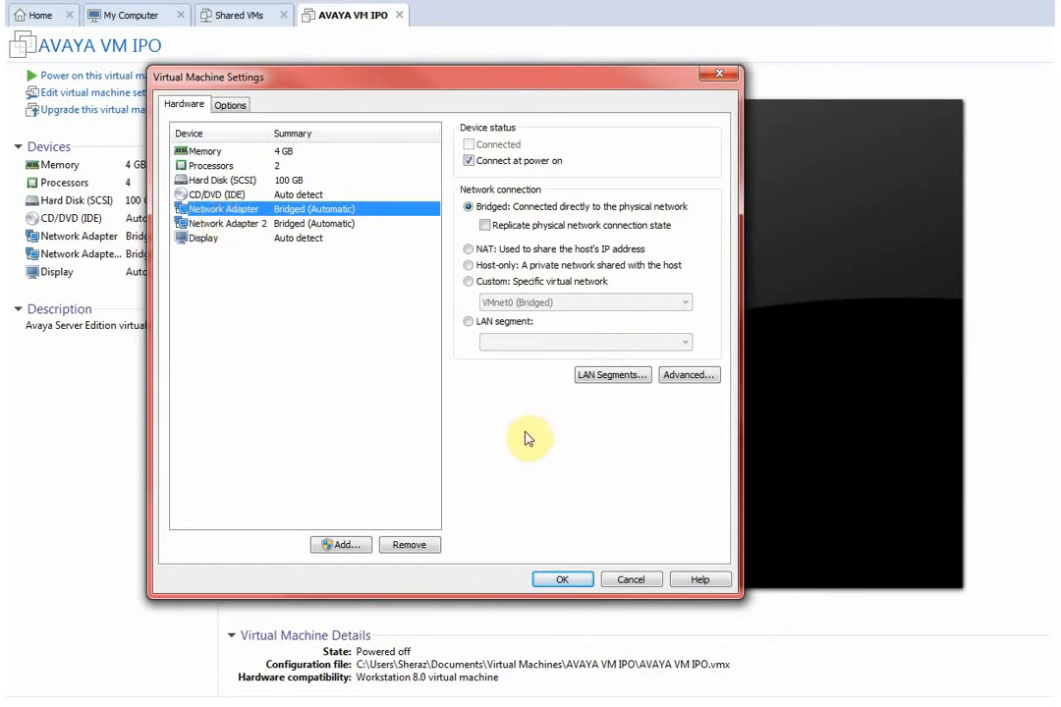
click(556, 580)
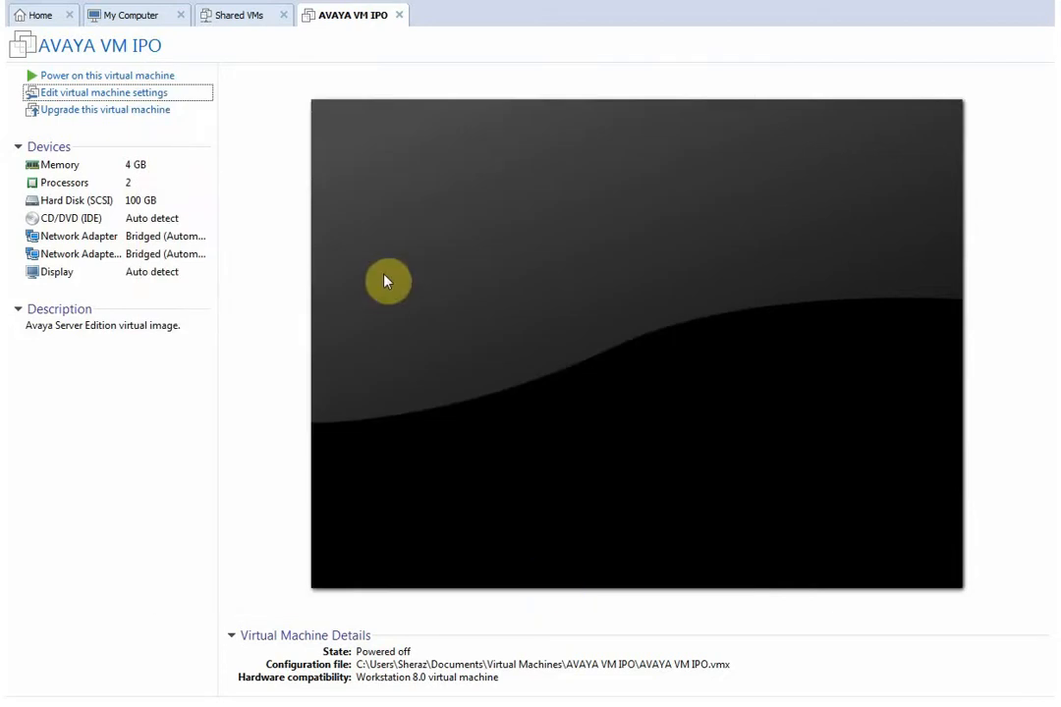
Power on the AVAYA VM IPO virtual machine and postpone the VMware Tools update reminder.
click(137, 78)
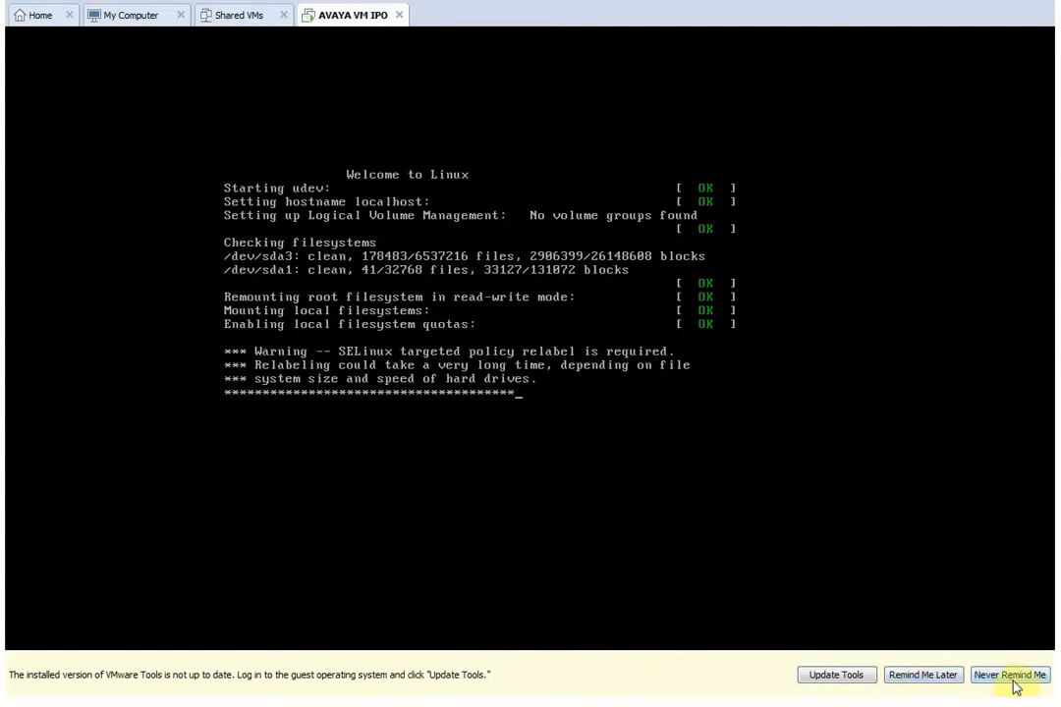
click(938, 677)
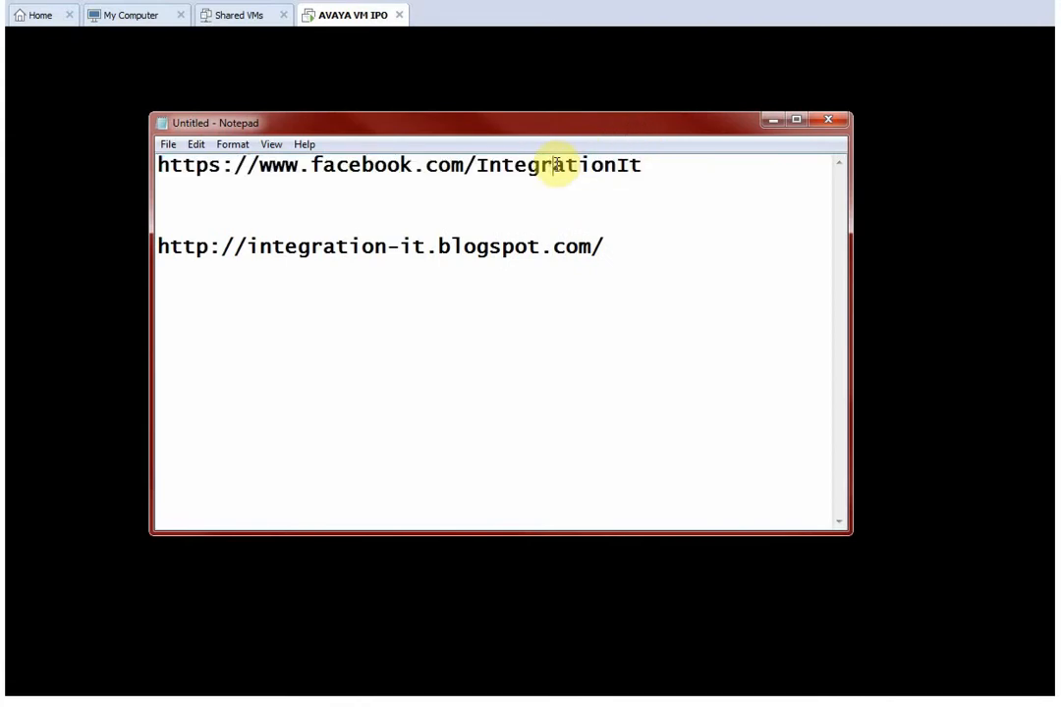
Highlight the blog address in the Notepad note and move the note out of view while the virtual machine boots.
drag(568, 116, 617, 33)
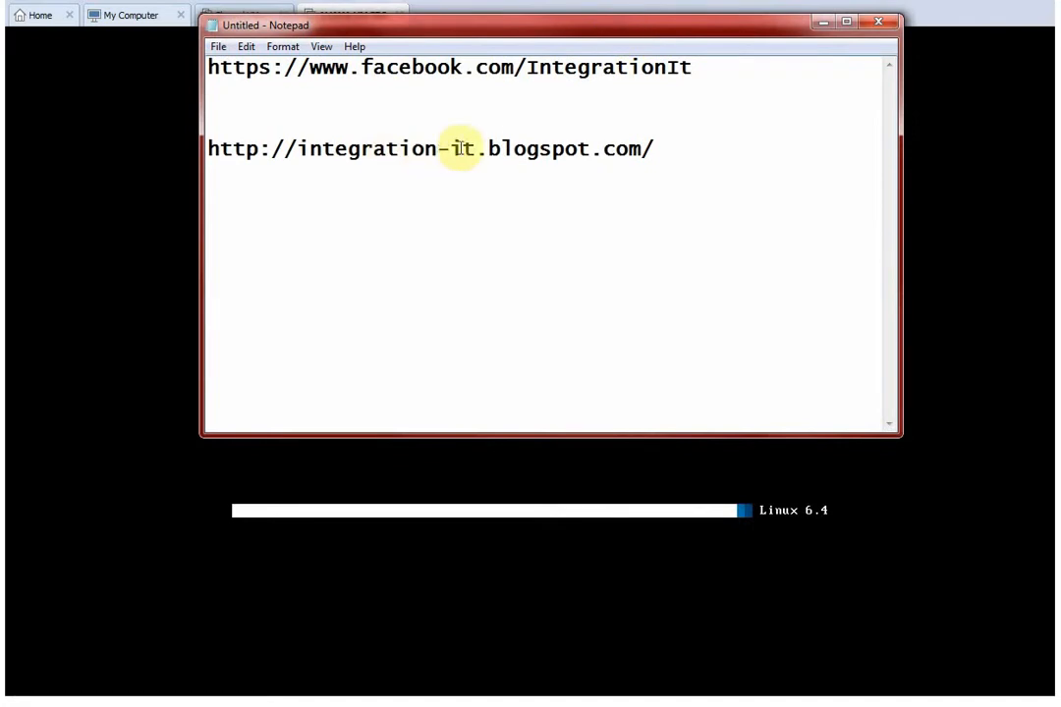
drag(643, 150, 201, 148)
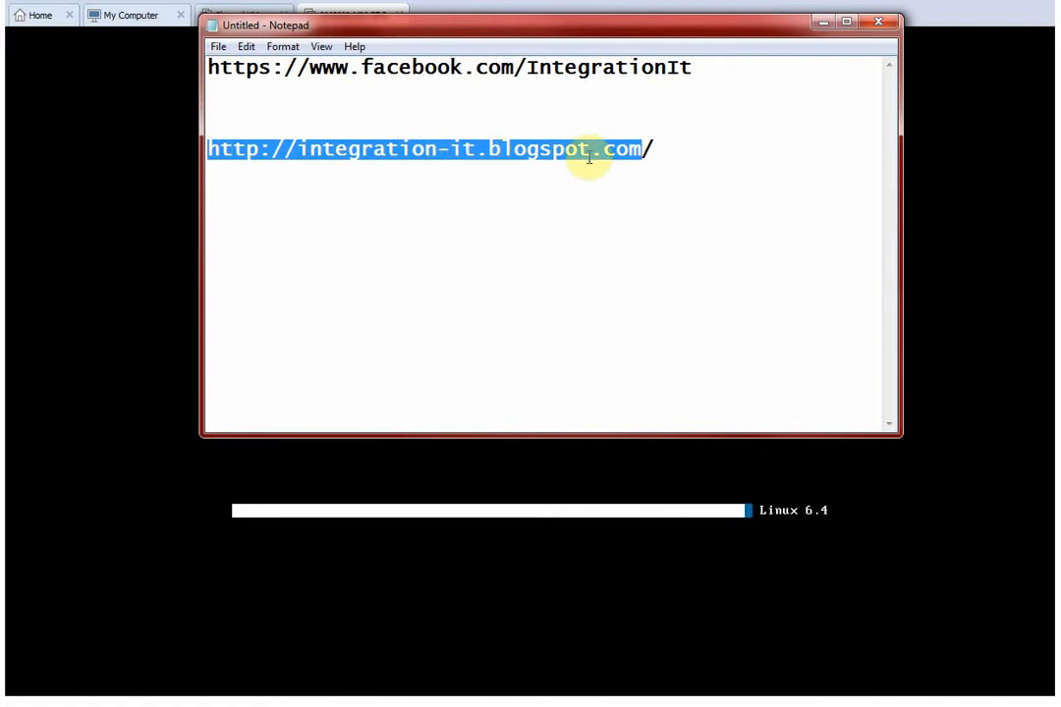
click(650, 150)
drag(650, 150, 208, 149)
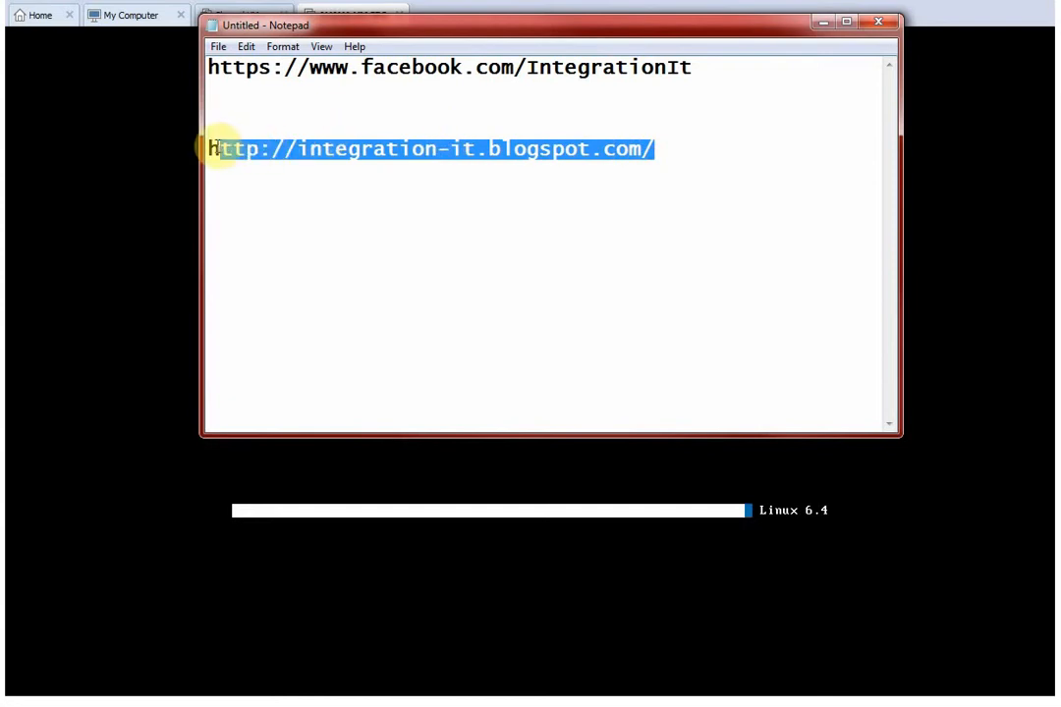
drag(359, 28, 0, 41)
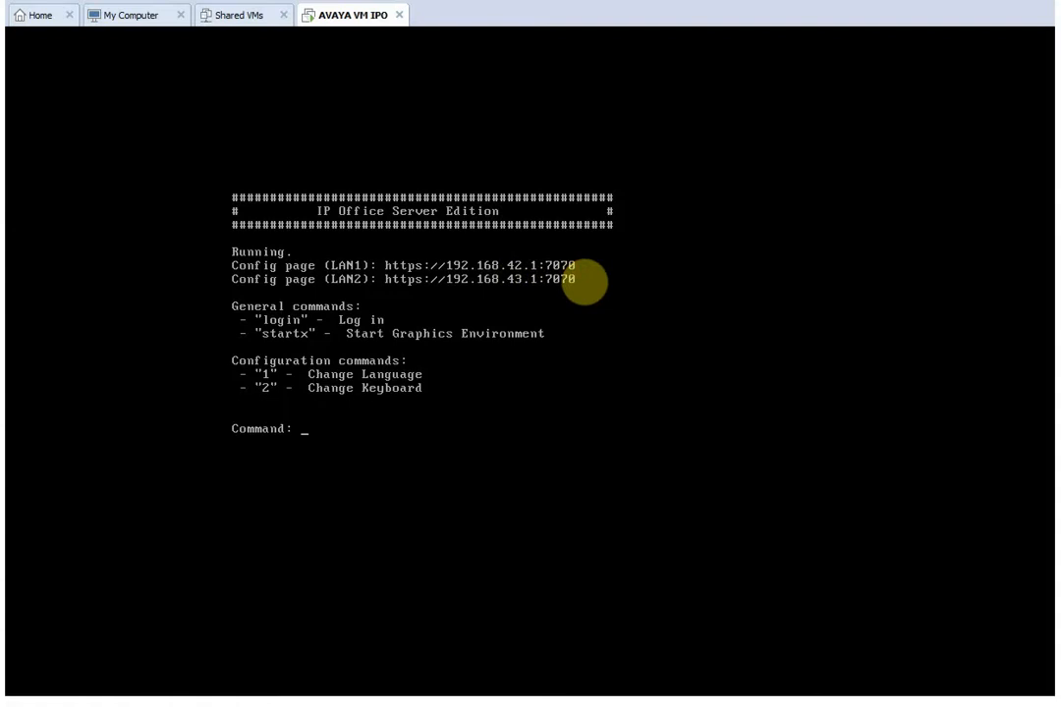
Switch to Internet Explorer with the server's configuration page at 192.168.42.1 open, and widen its window over the virtual machine console.
click(332, 239)
key(Return)
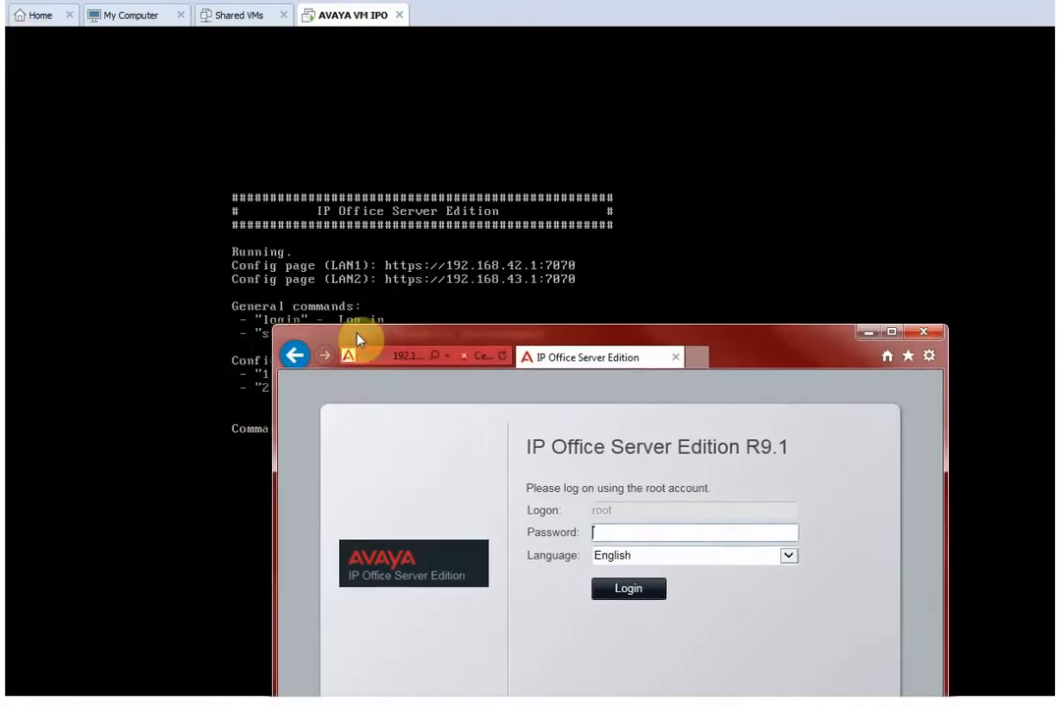
drag(359, 339, 376, 320)
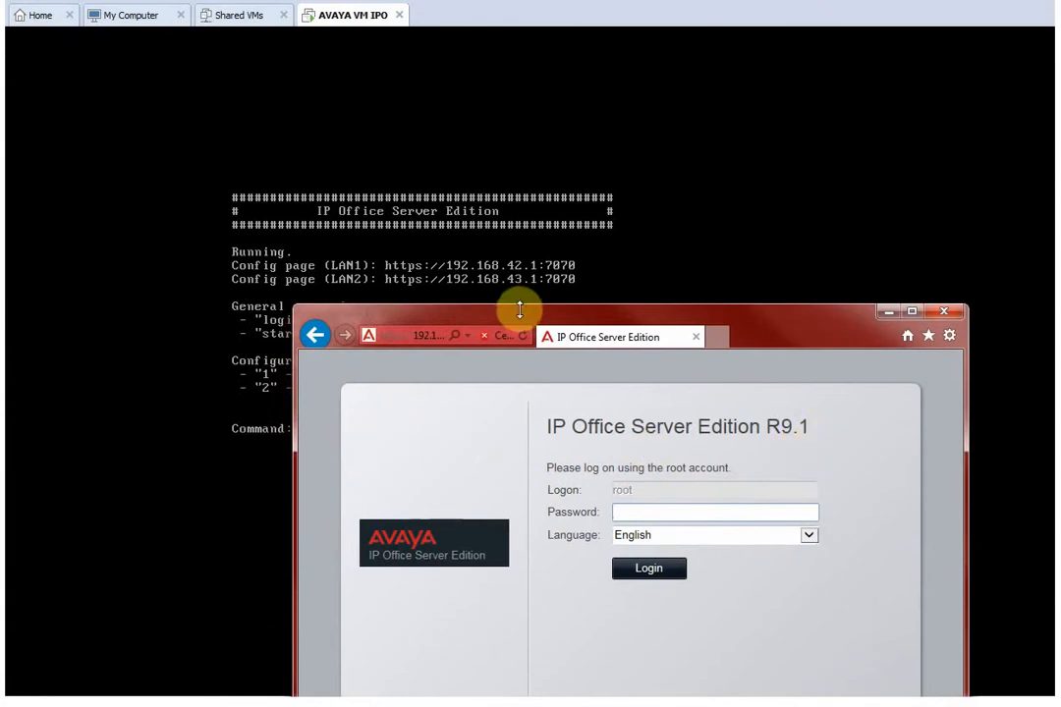
drag(526, 310, 475, 86)
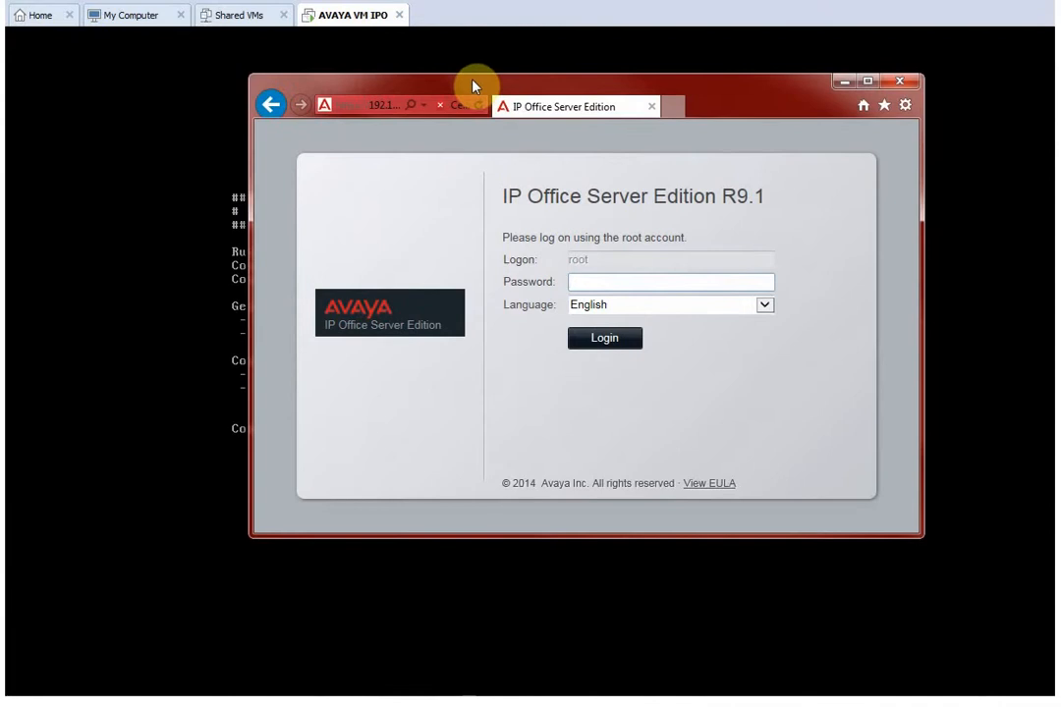
drag(248, 137, 48, 96)
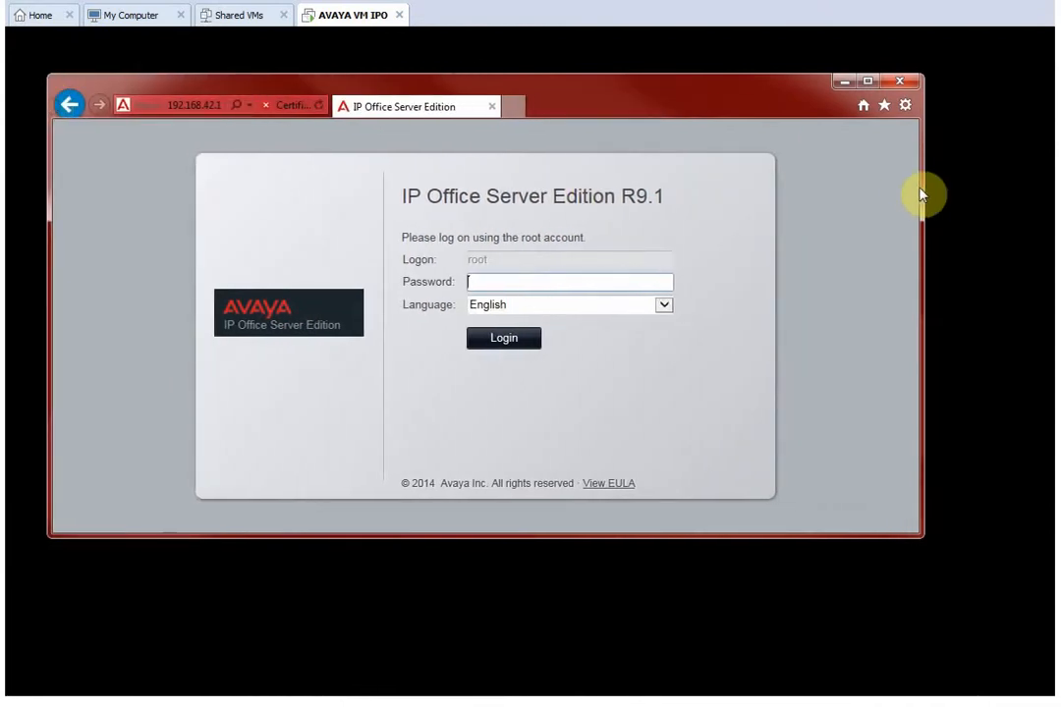
drag(921, 195, 1049, 237)
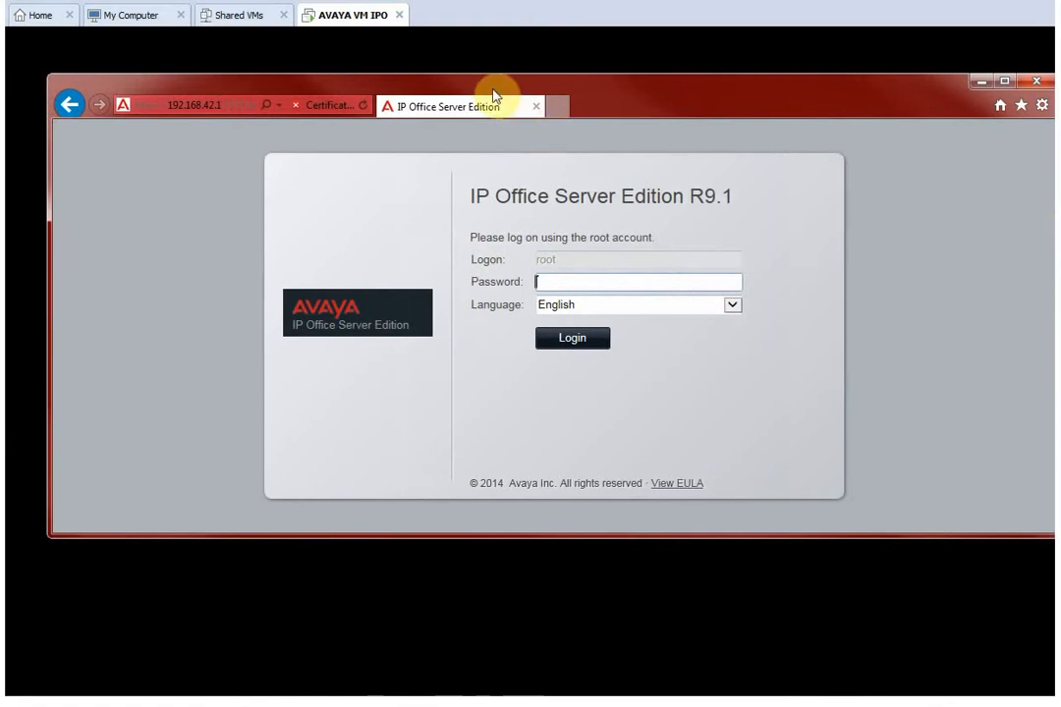
double_click(492, 89)
double_click(471, 3)
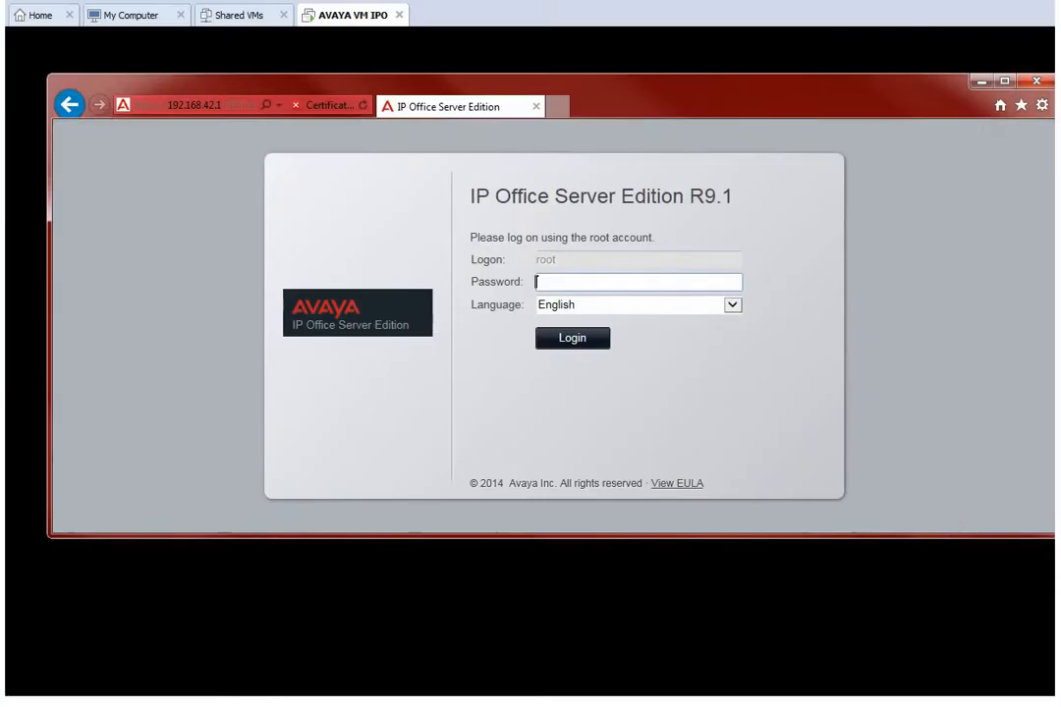
Examine the protocol, IP address and port in the login page's web address.
click(230, 104)
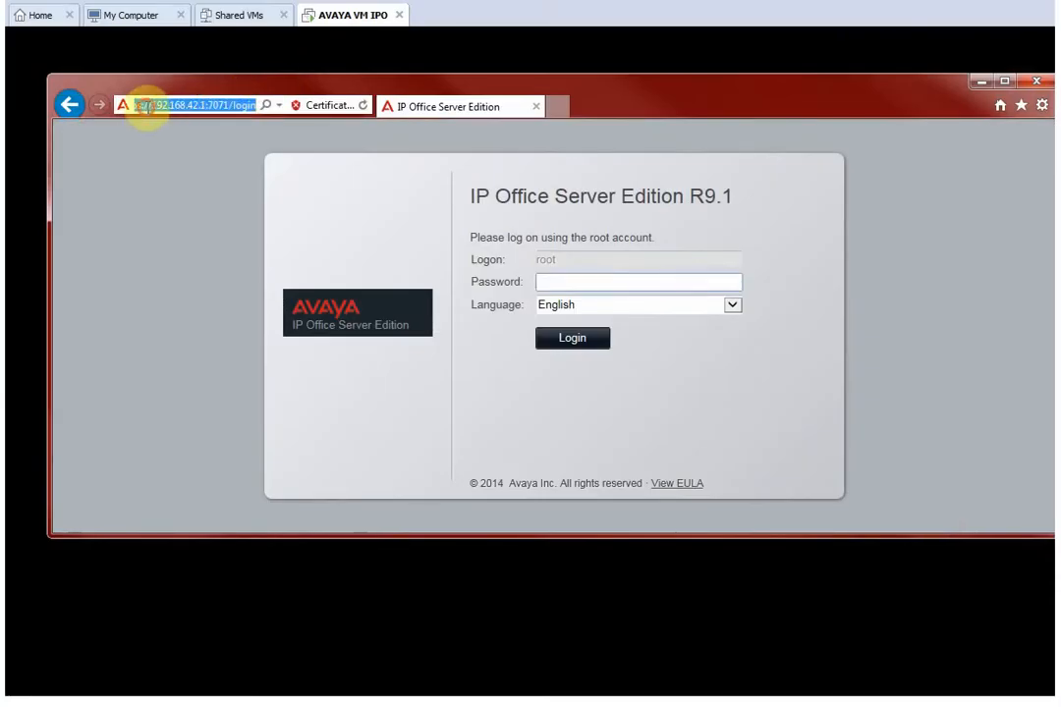
click(145, 105)
double_click(139, 105)
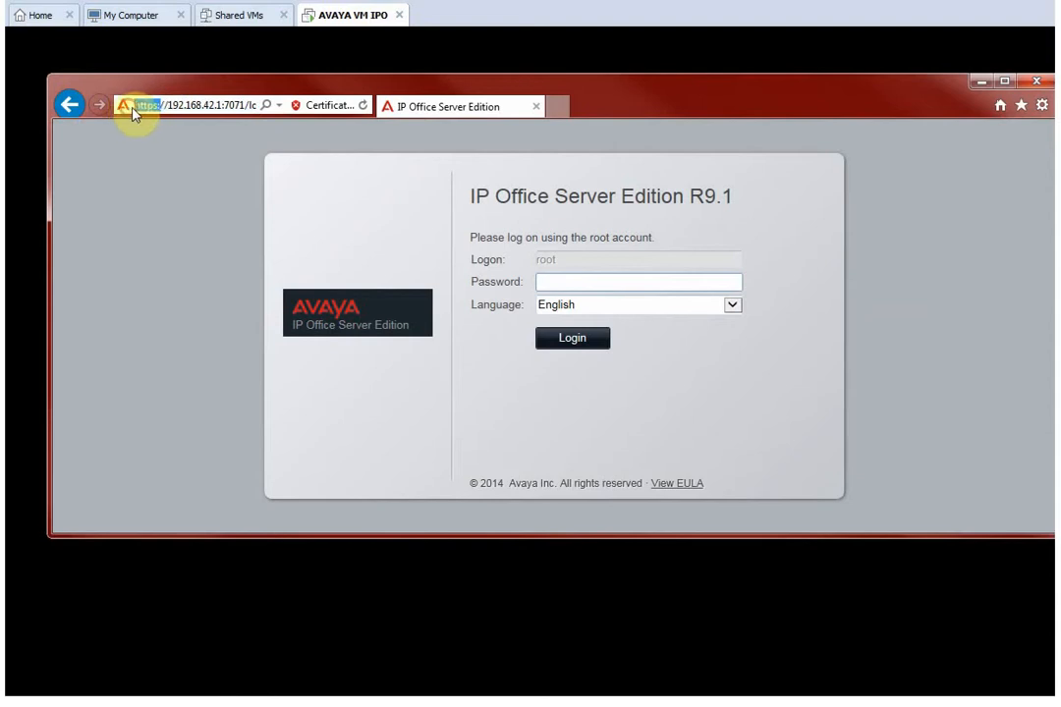
click(227, 106)
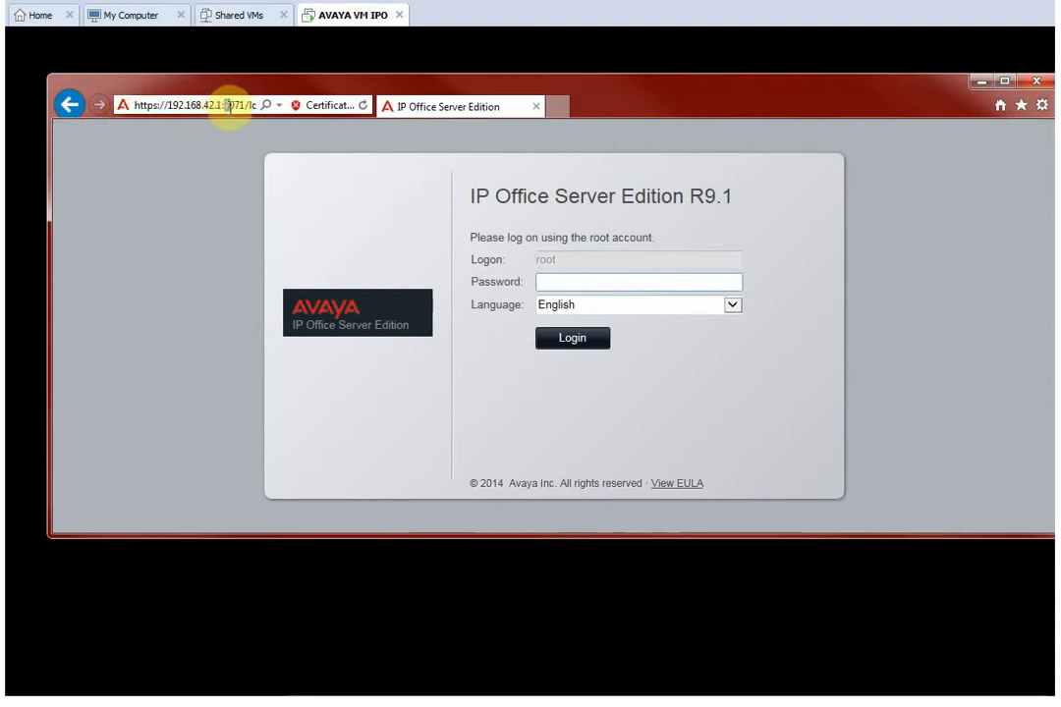
drag(227, 105, 261, 105)
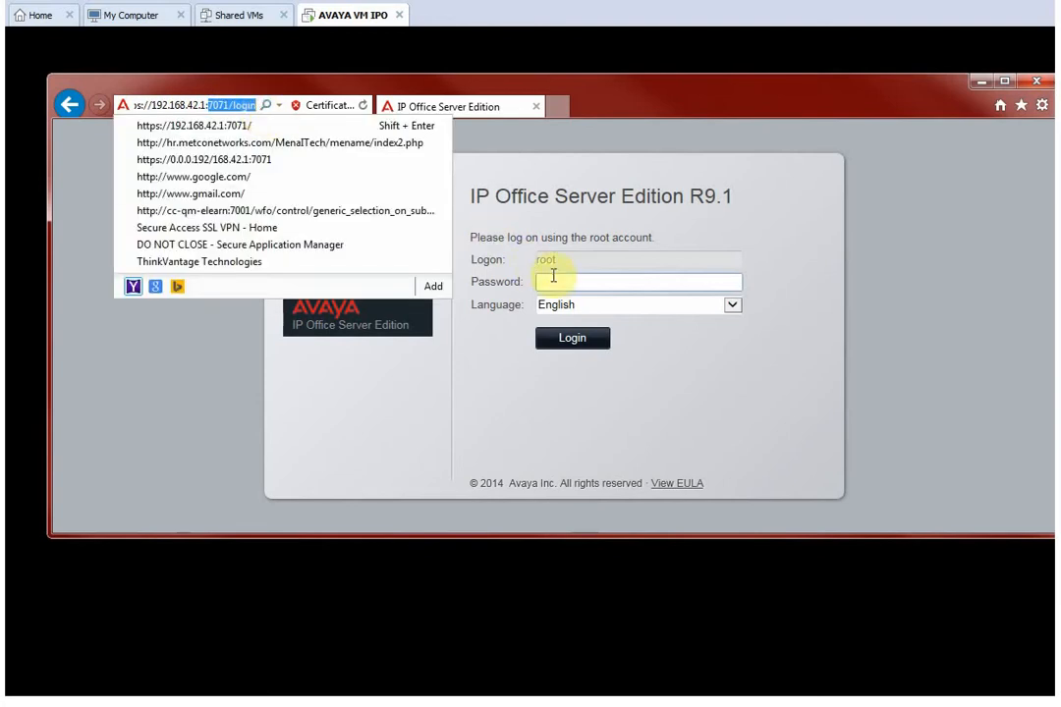
Enter the root account password and log in to IP Office Server Edition.
click(552, 278)
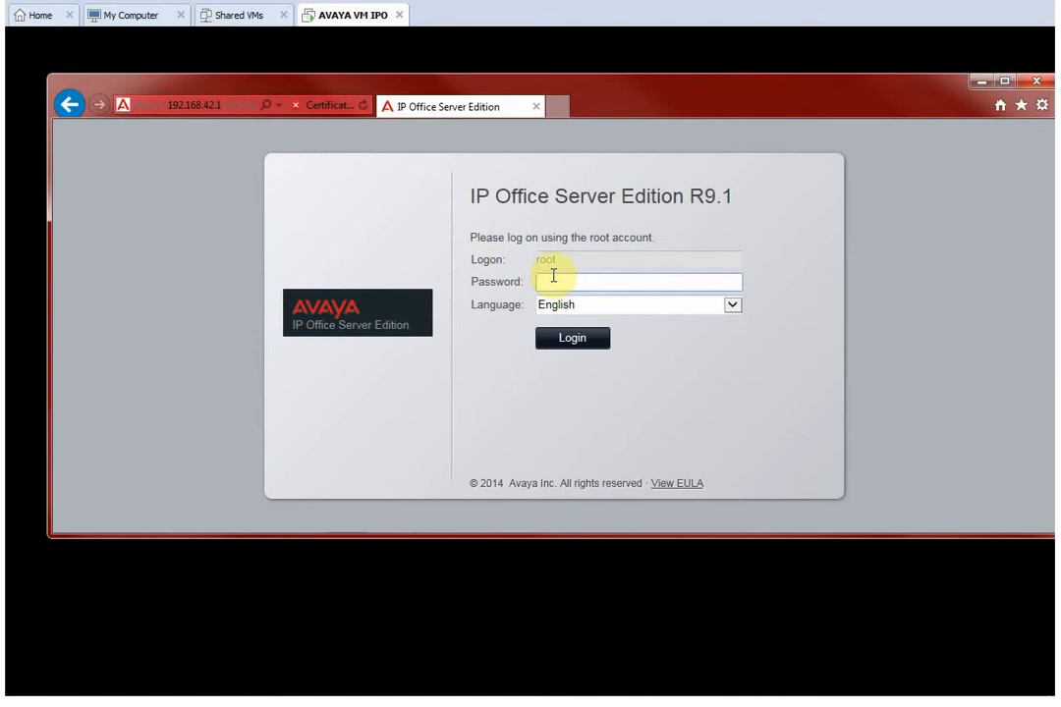
key(Caps_Lock)
text(•)
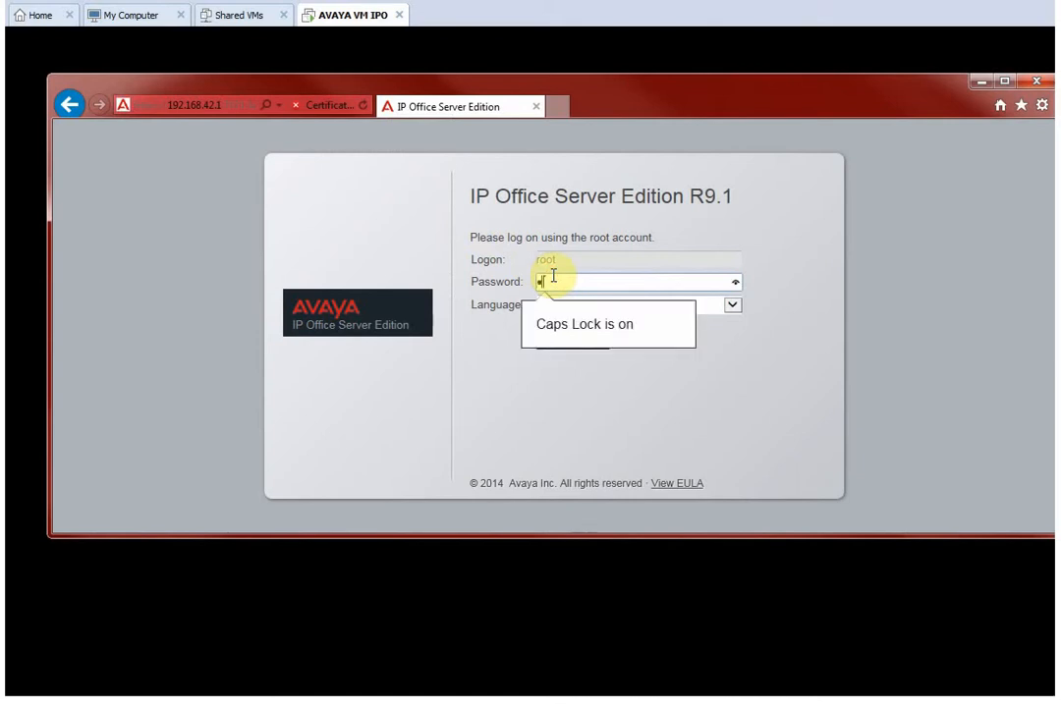
text(•••••••••)
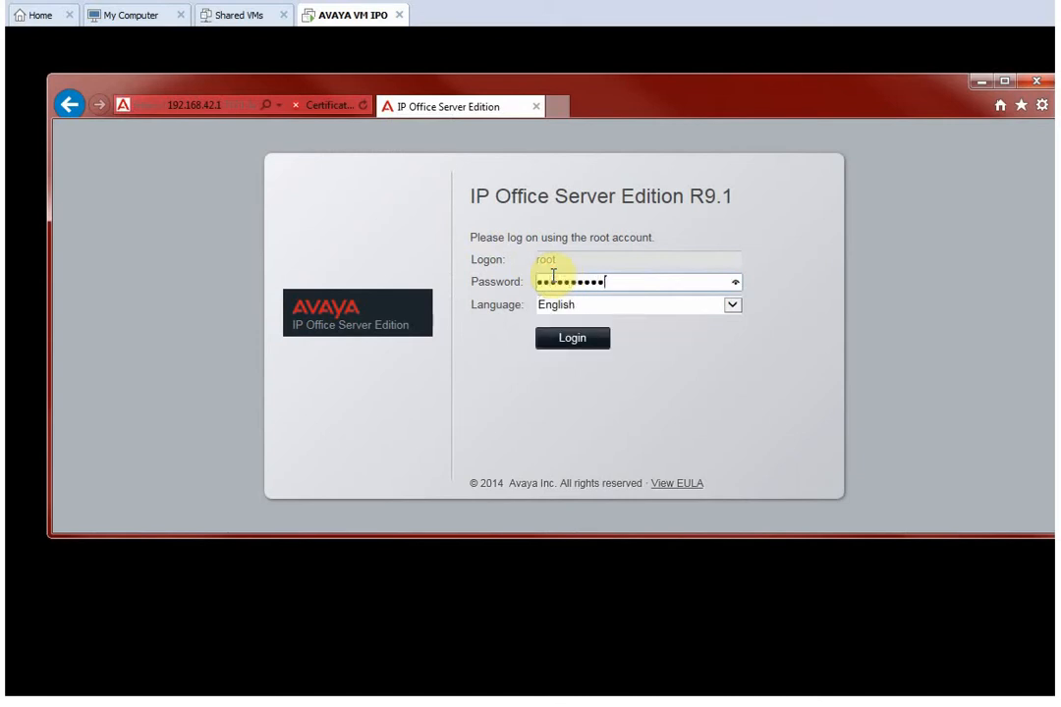
text(•••)
key(Return)
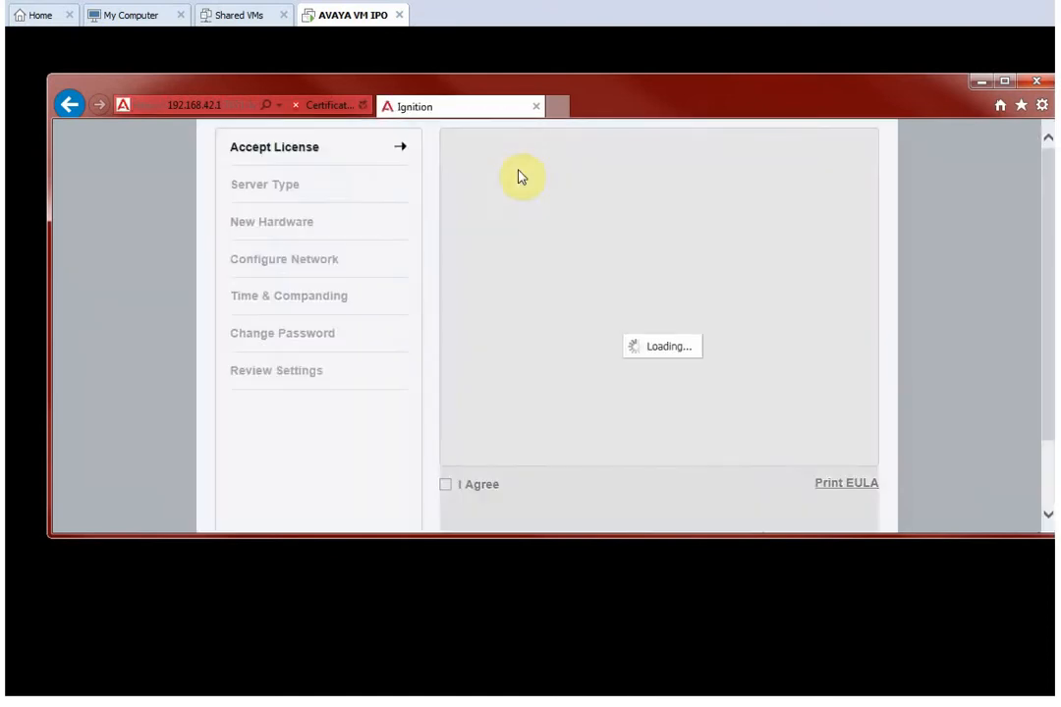
Enlarge the browser window to fit the Ignition page, agree to the Avaya software license terms and continue.
drag(491, 90, 427, 20)
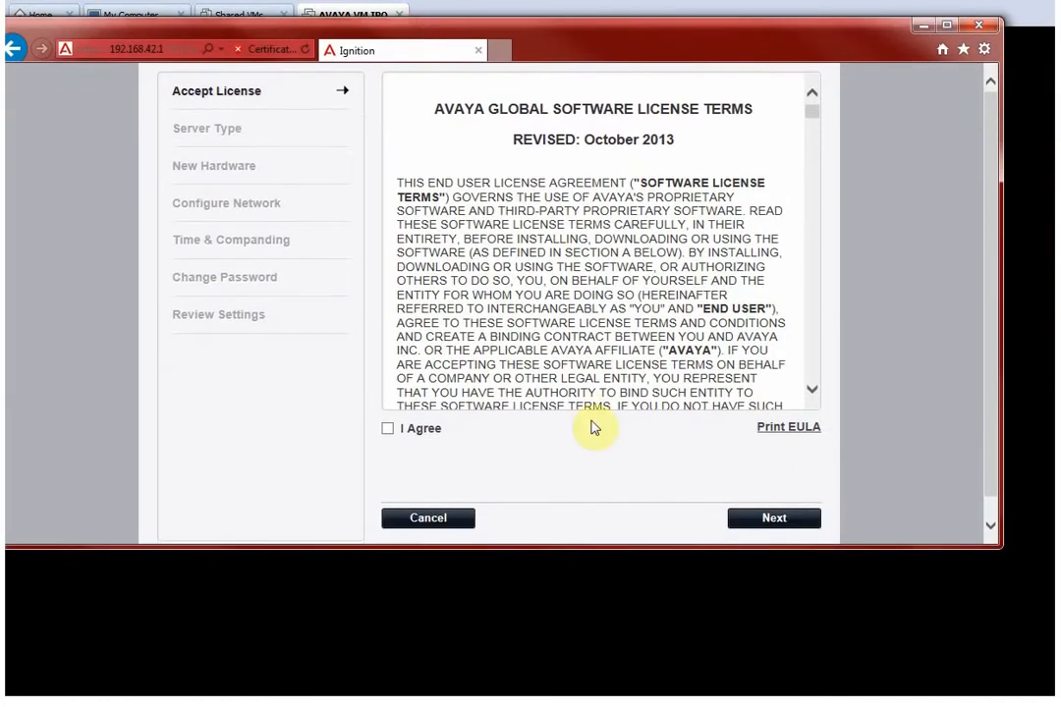
click(388, 430)
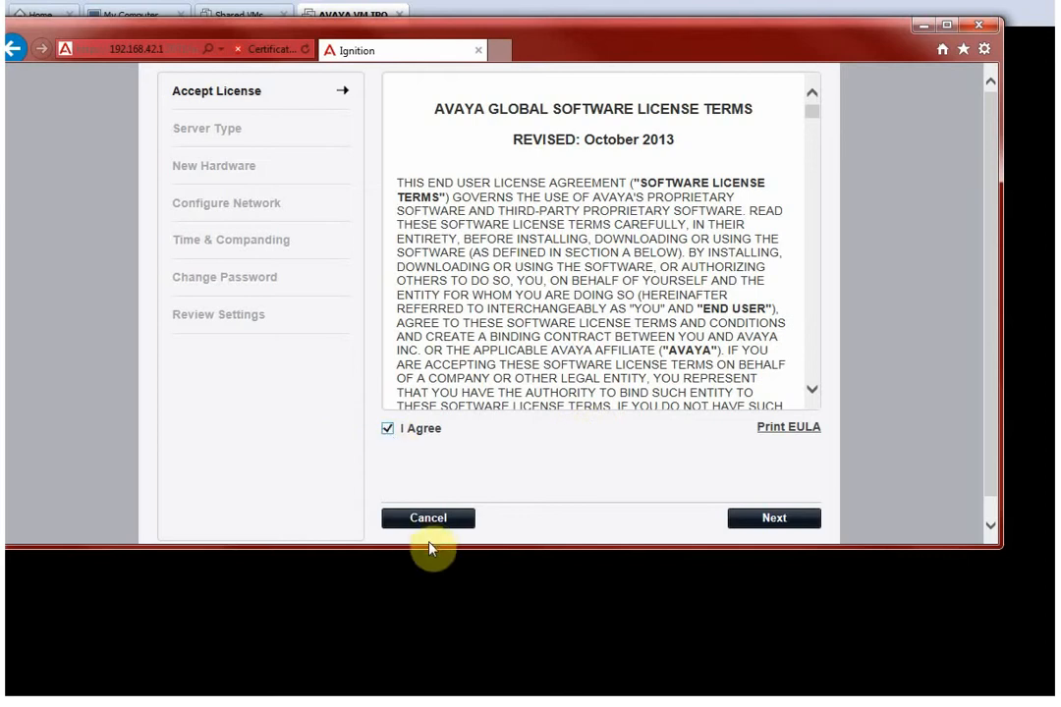
drag(429, 546, 427, 616)
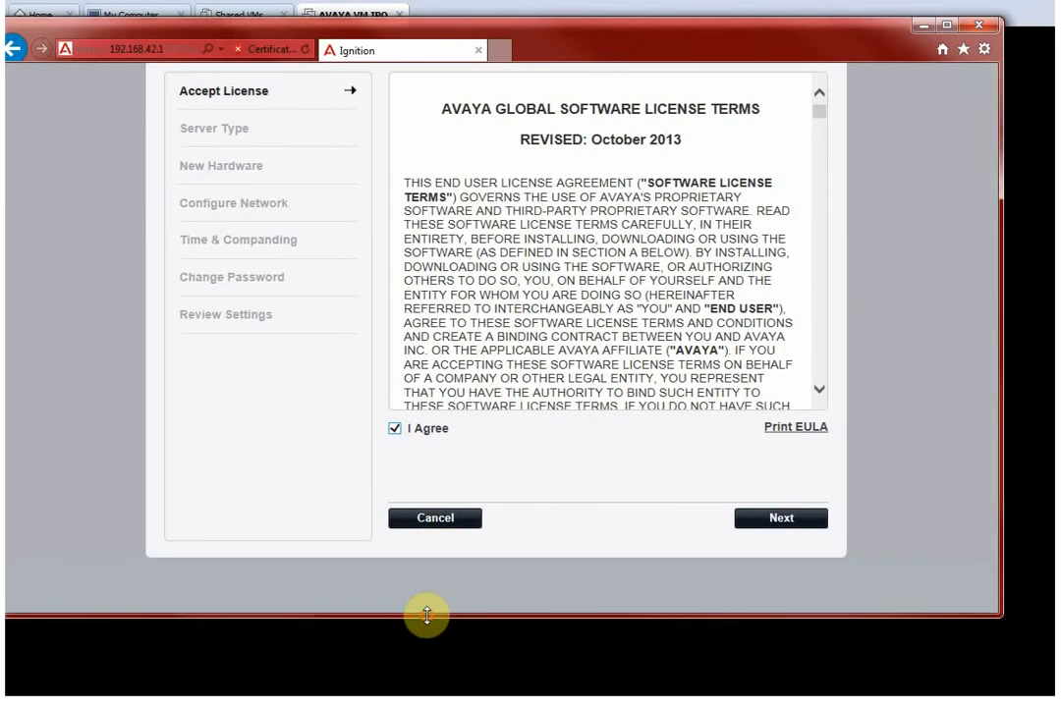
drag(5, 351, 11, 348)
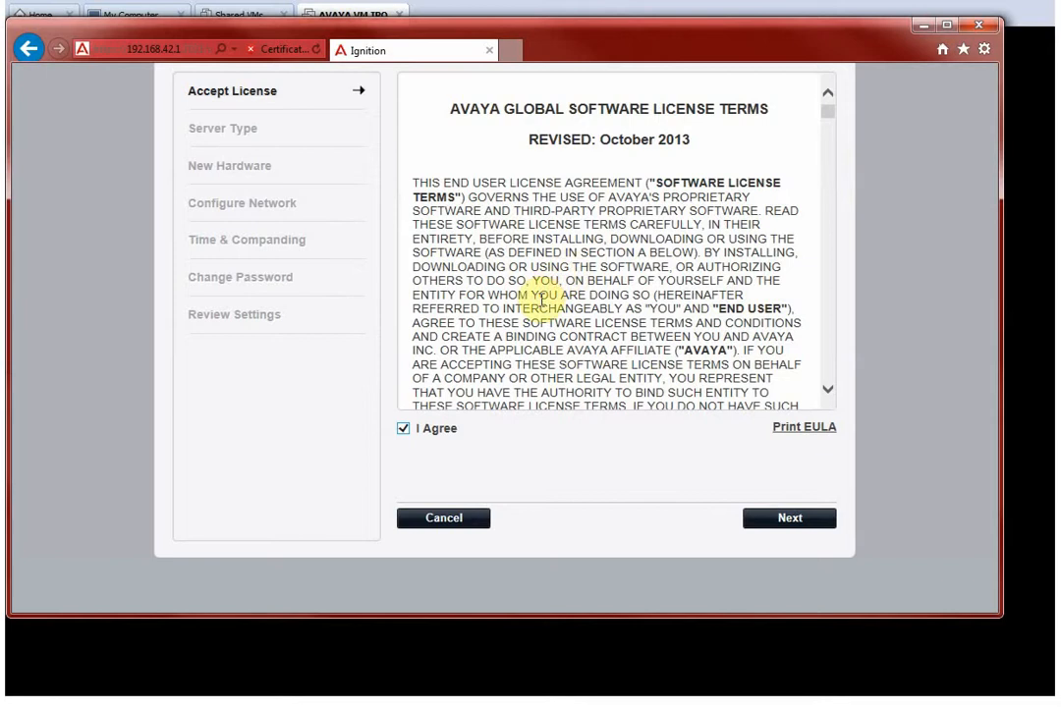
click(761, 524)
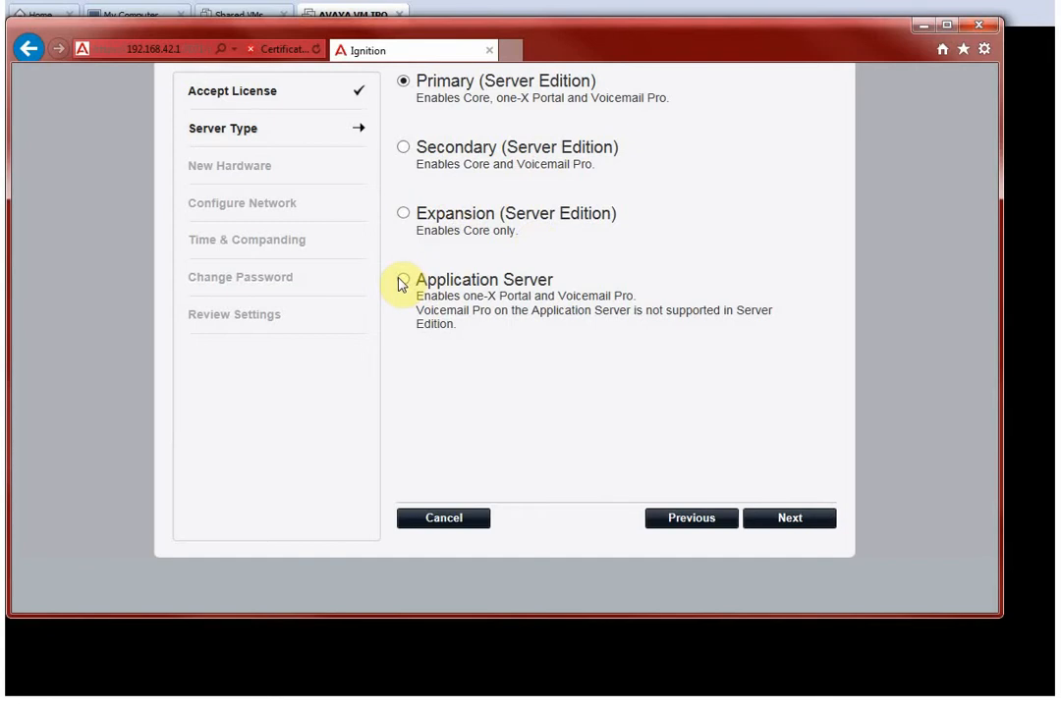
Keep Primary (Server Edition) as the server type and continue through the new hardware check to the network configuration.
click(773, 521)
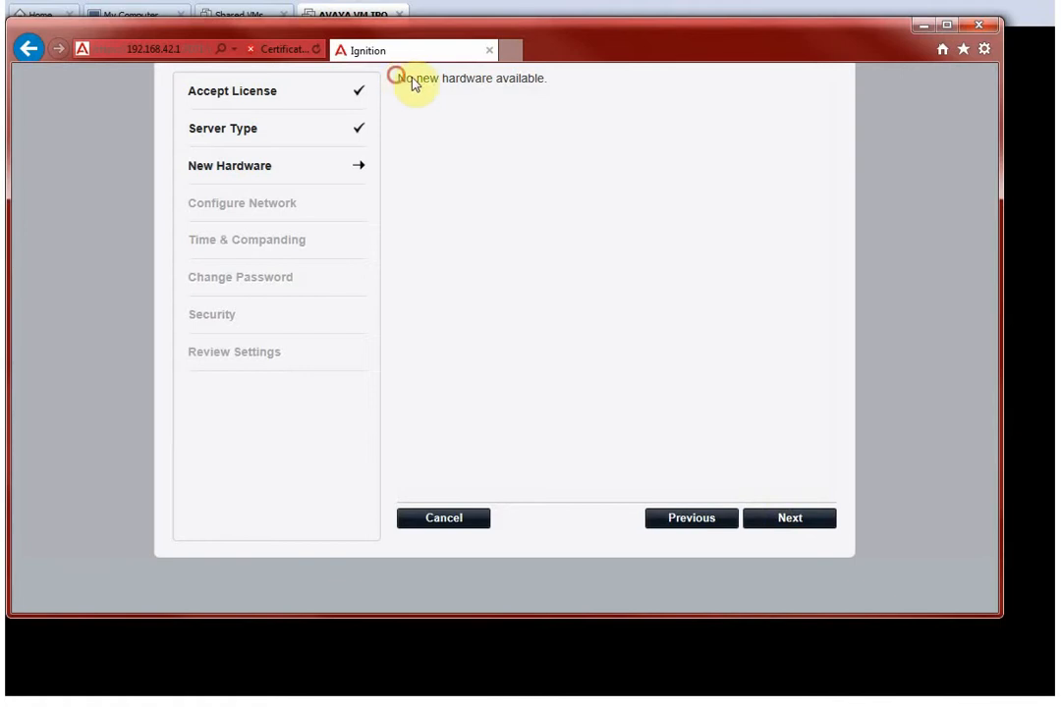
drag(411, 84, 538, 84)
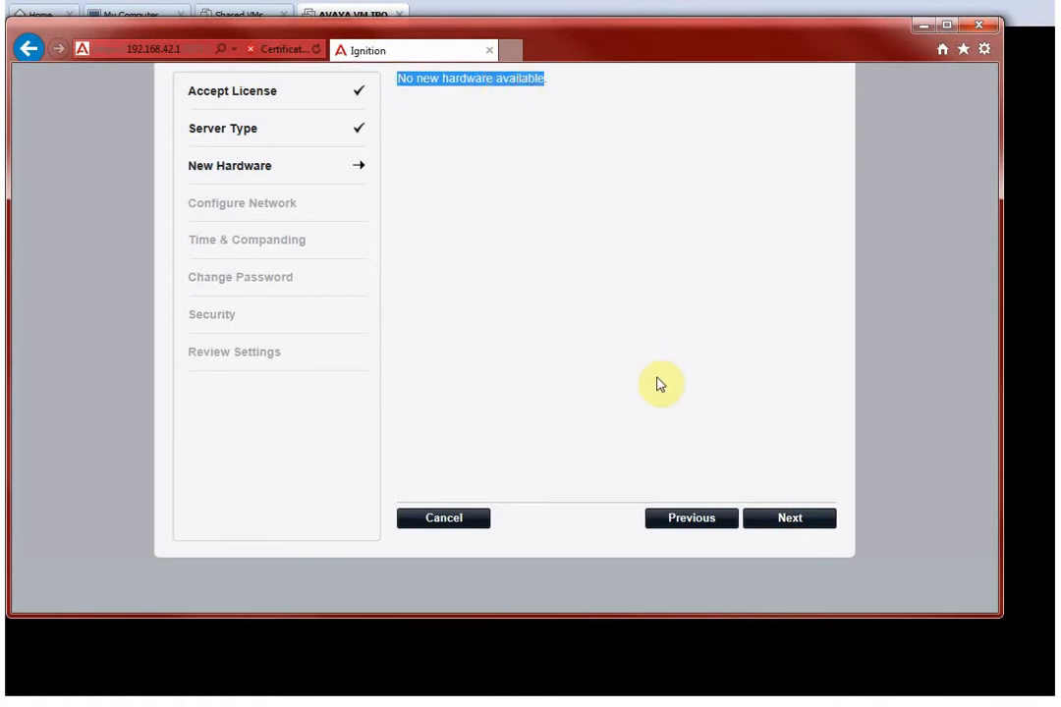
click(769, 519)
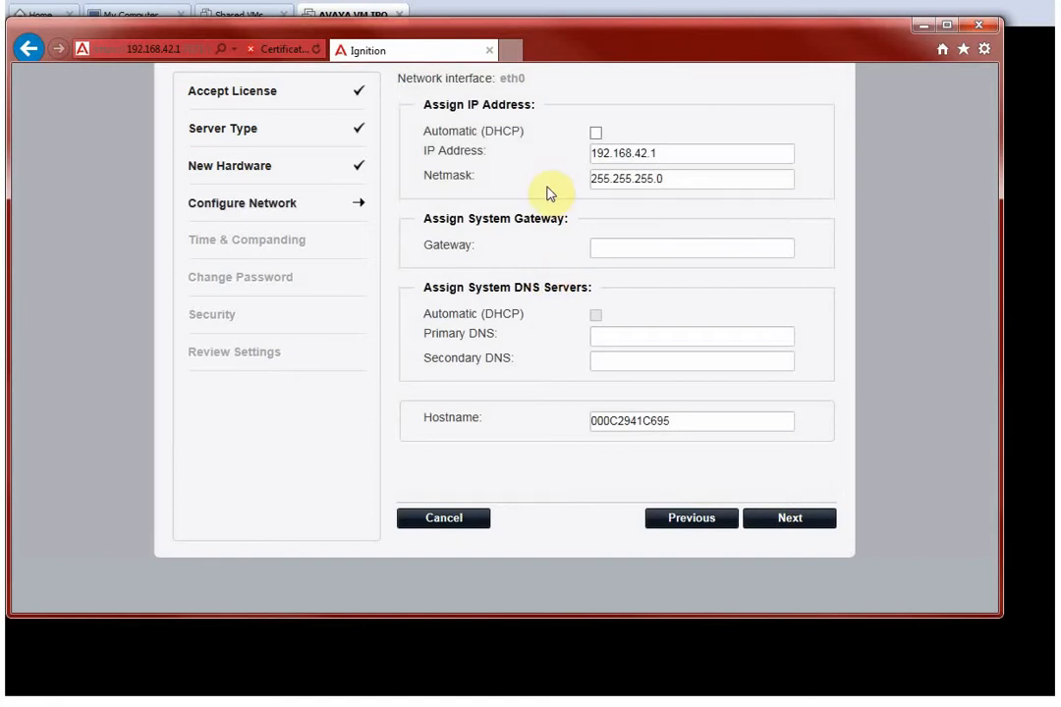
Review the IP address and netmask of eth0, and set the system gateway to 192.168.42.1.
drag(678, 152, 623, 149)
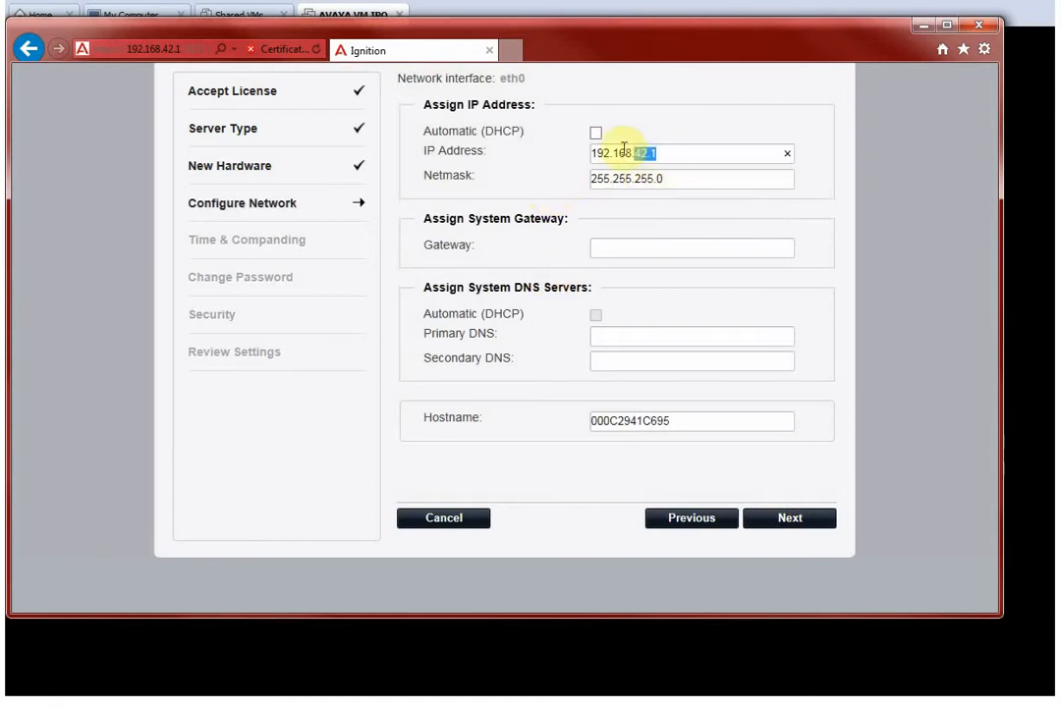
drag(680, 179, 594, 185)
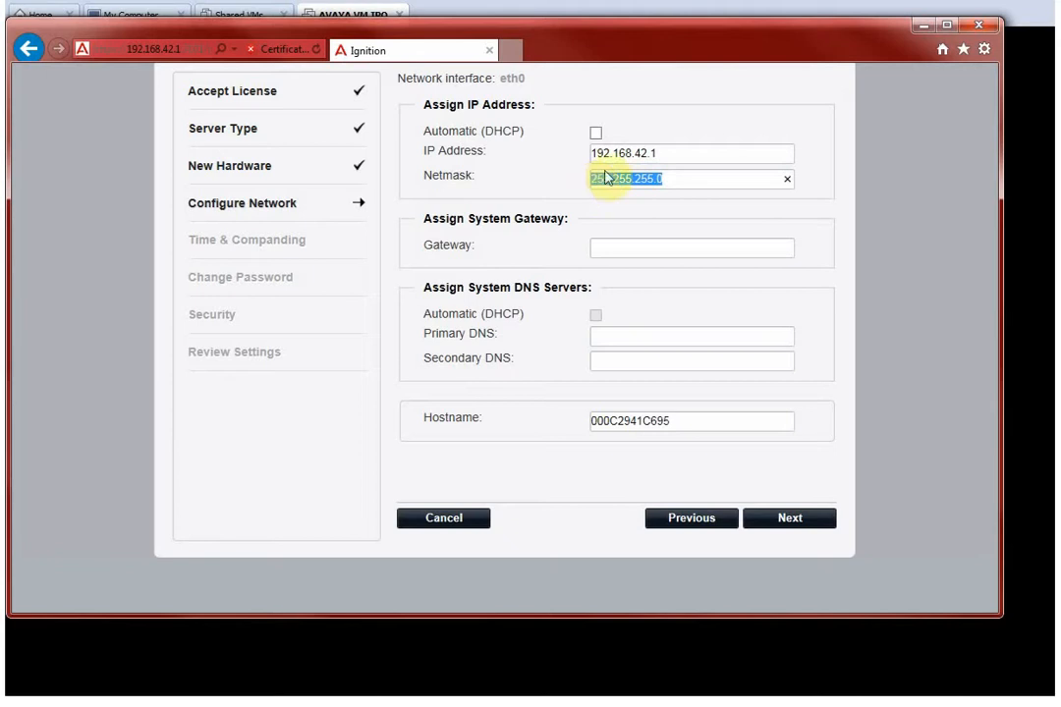
click(671, 155)
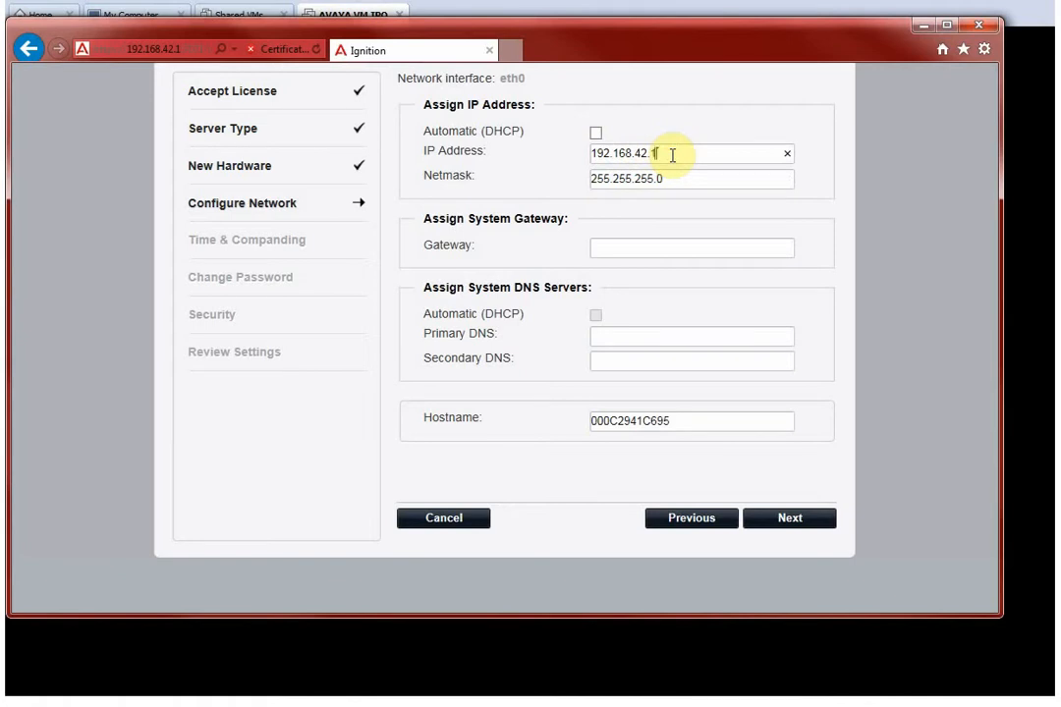
click(646, 246)
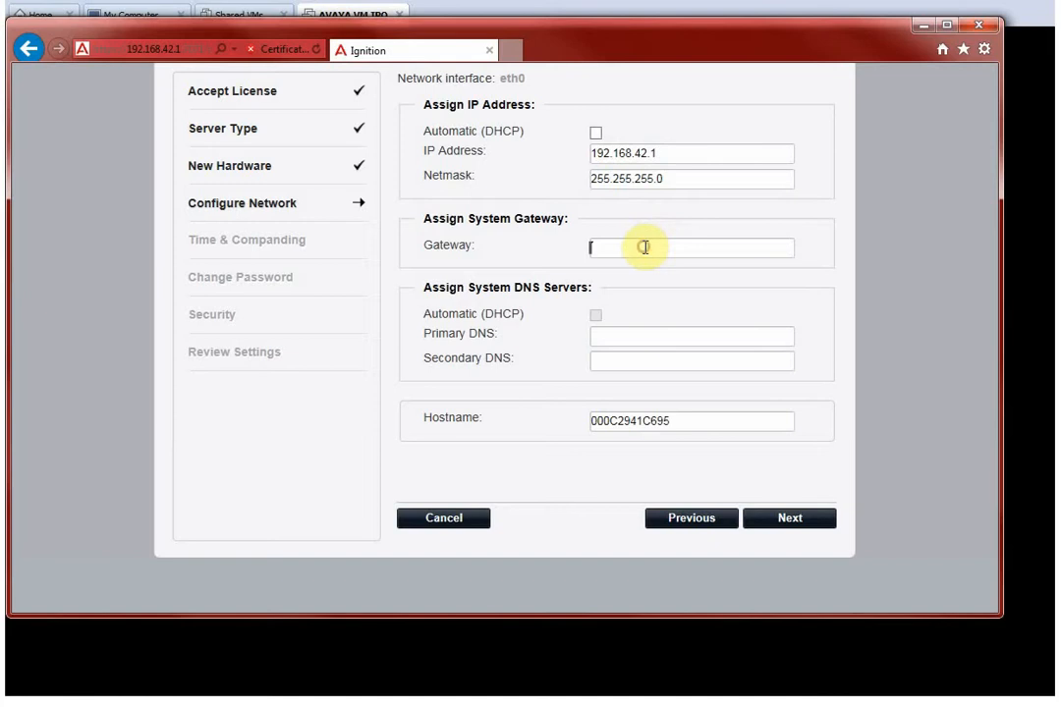
text(192.168.42.1)
click(596, 332)
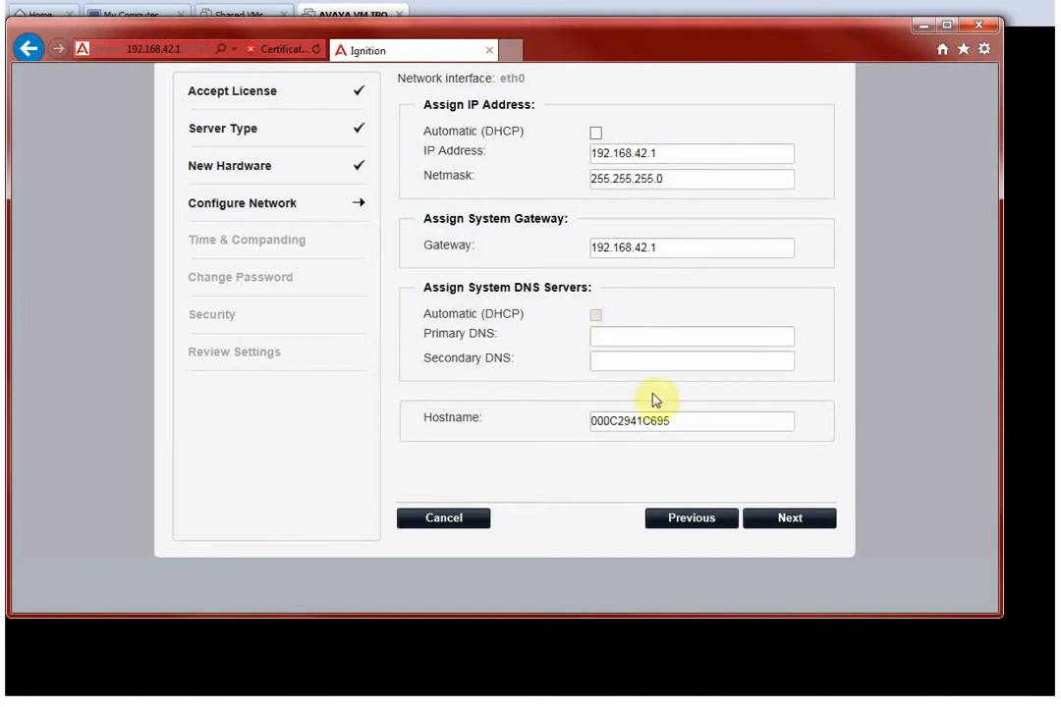
Set the hostname to VMIPO and continue to the time and companding settings.
double_click(678, 421)
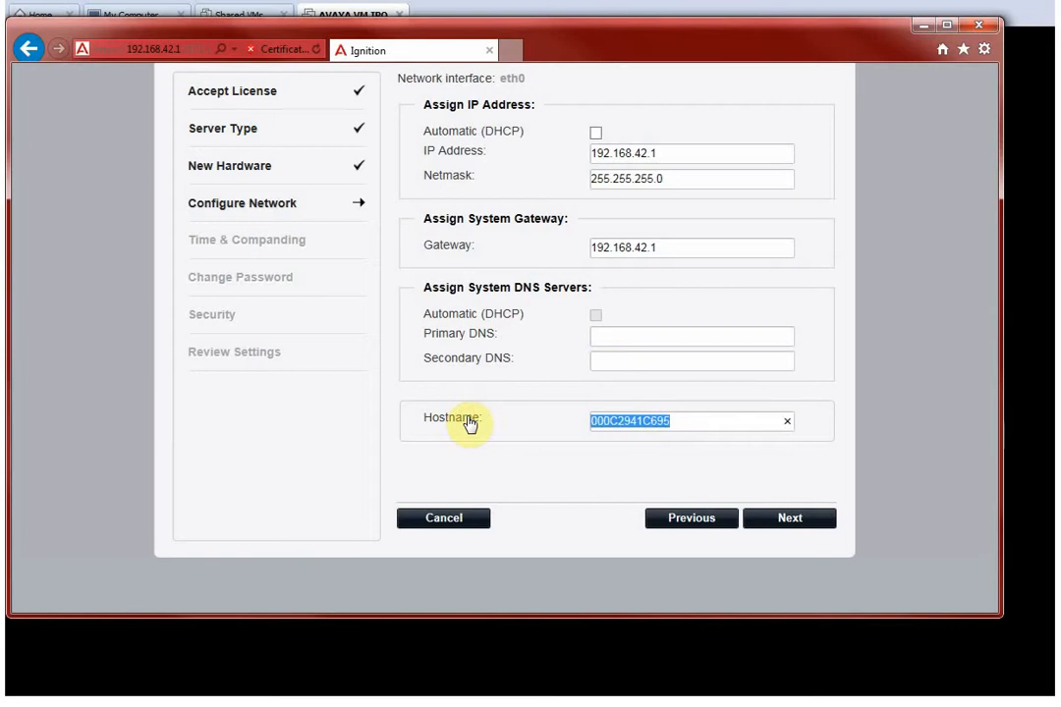
text(VMIPC)
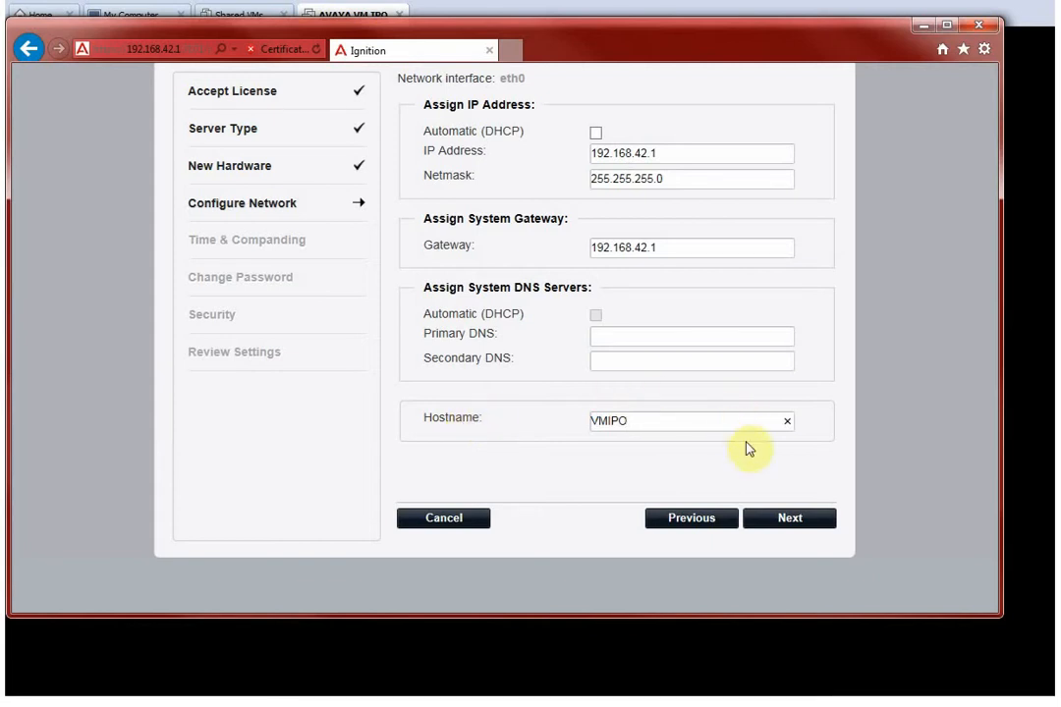
click(777, 514)
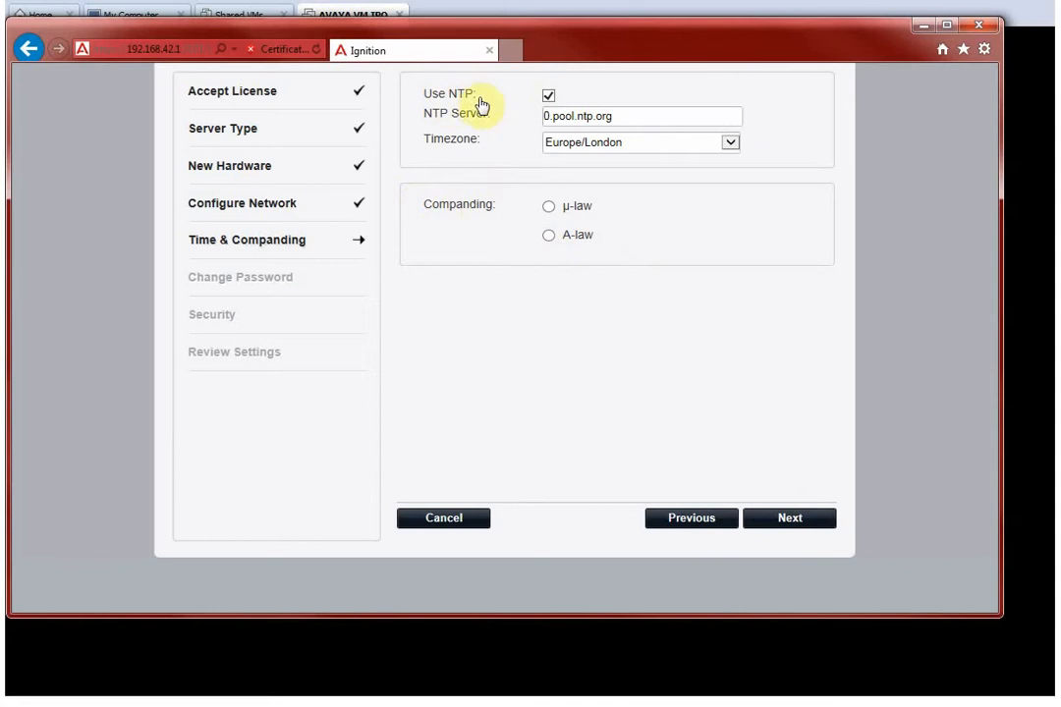
Turn off NTP, choose μ-law companding and continue to the password settings.
click(548, 98)
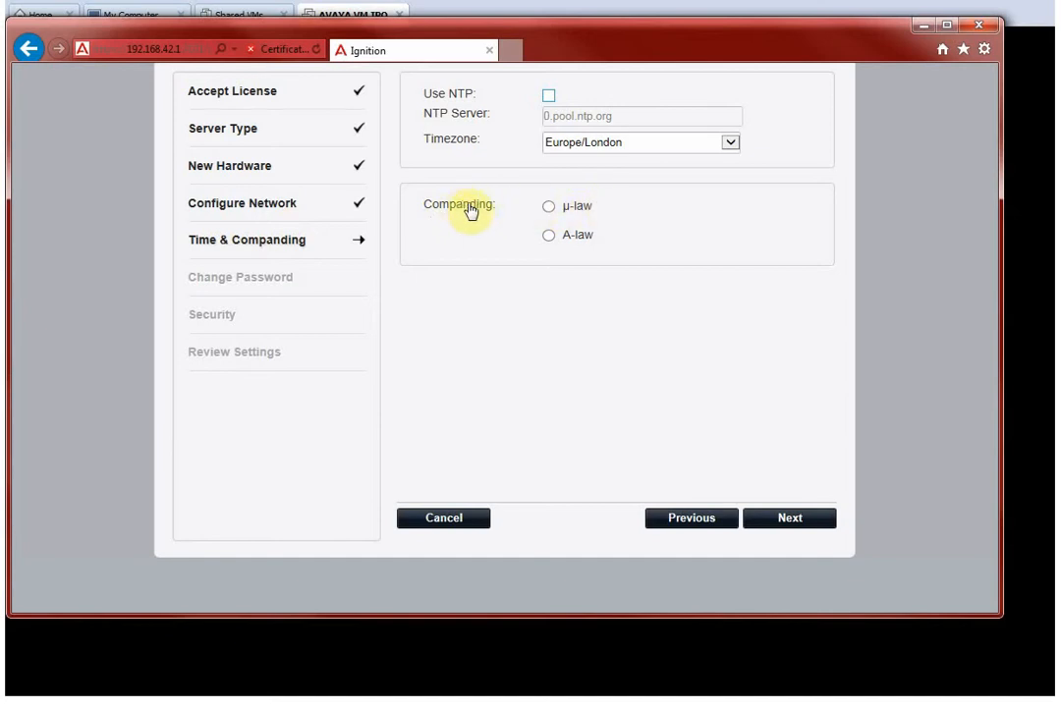
click(550, 209)
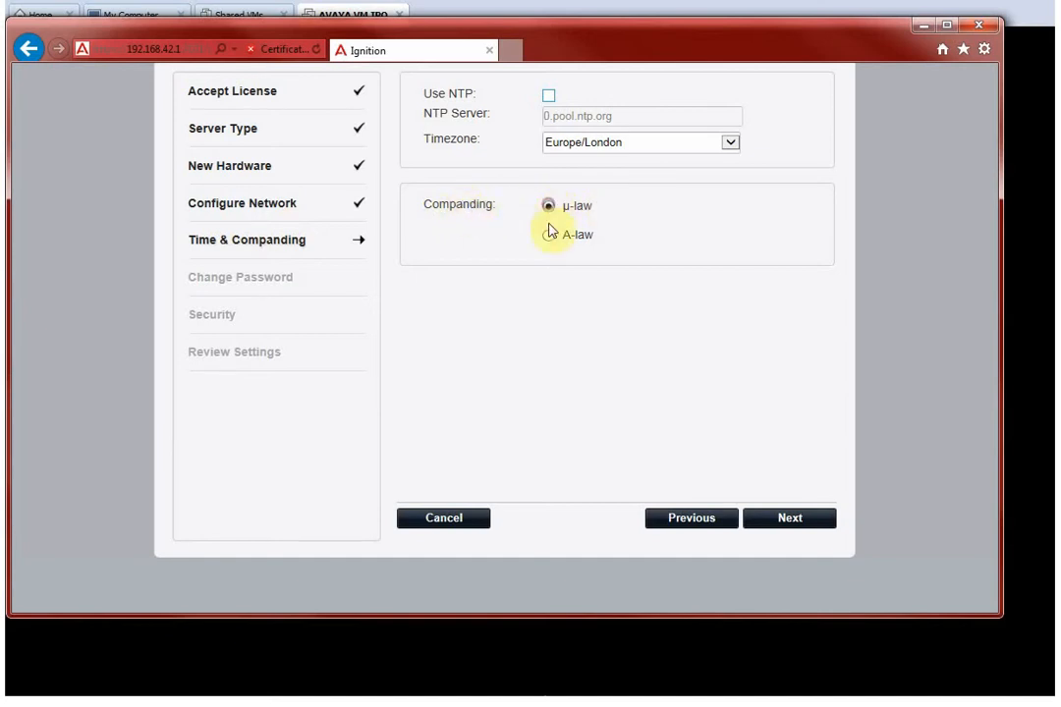
click(549, 235)
click(550, 207)
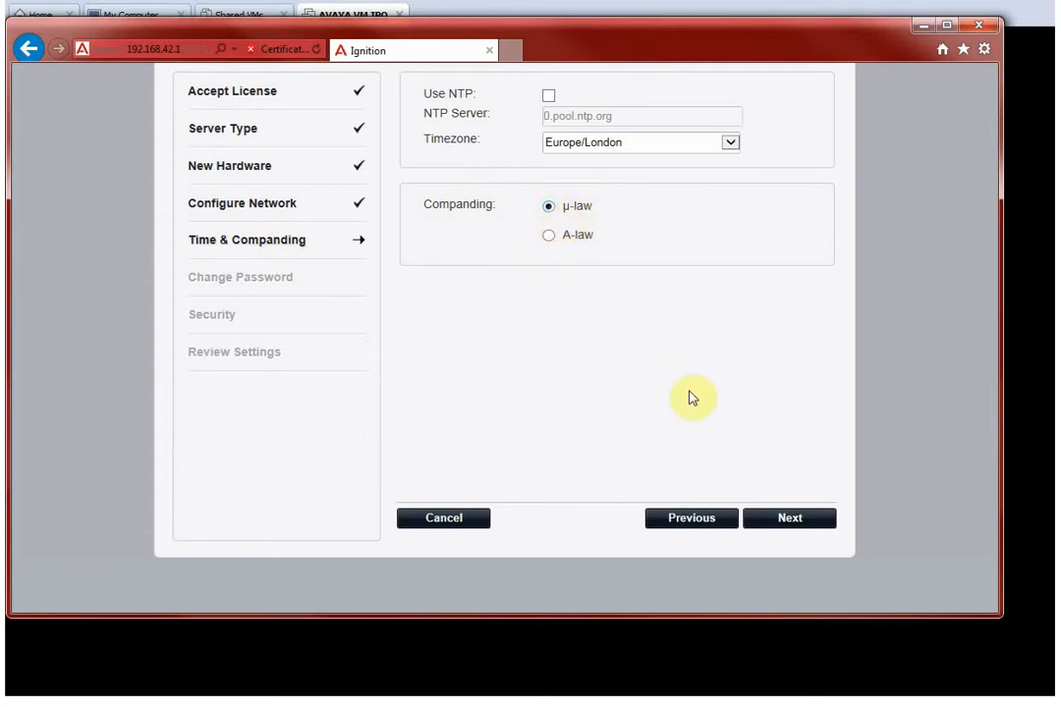
click(761, 516)
Enter and verify a new password for the root and security accounts.
click(629, 134)
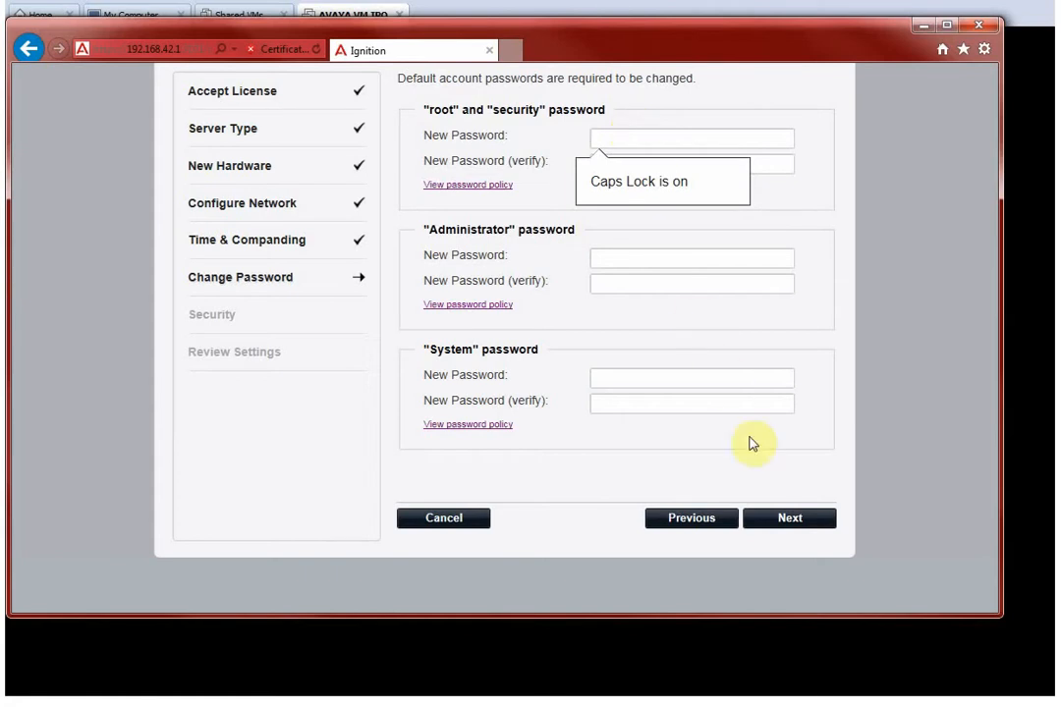
click(615, 137)
text(*******)
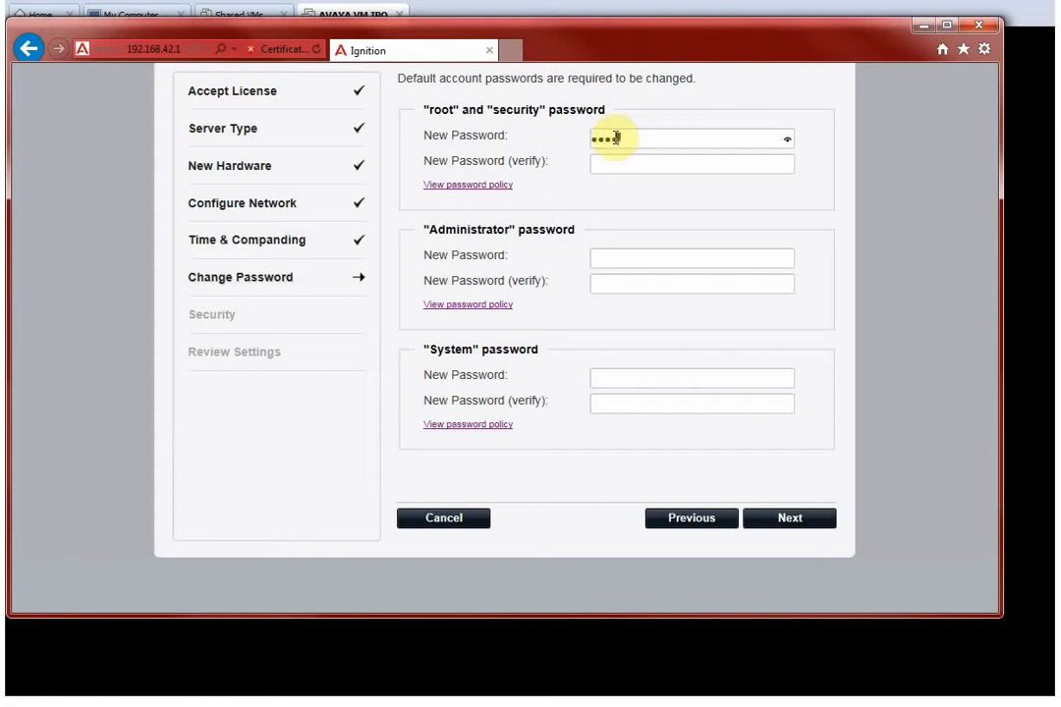
text(**)
key(Tab)
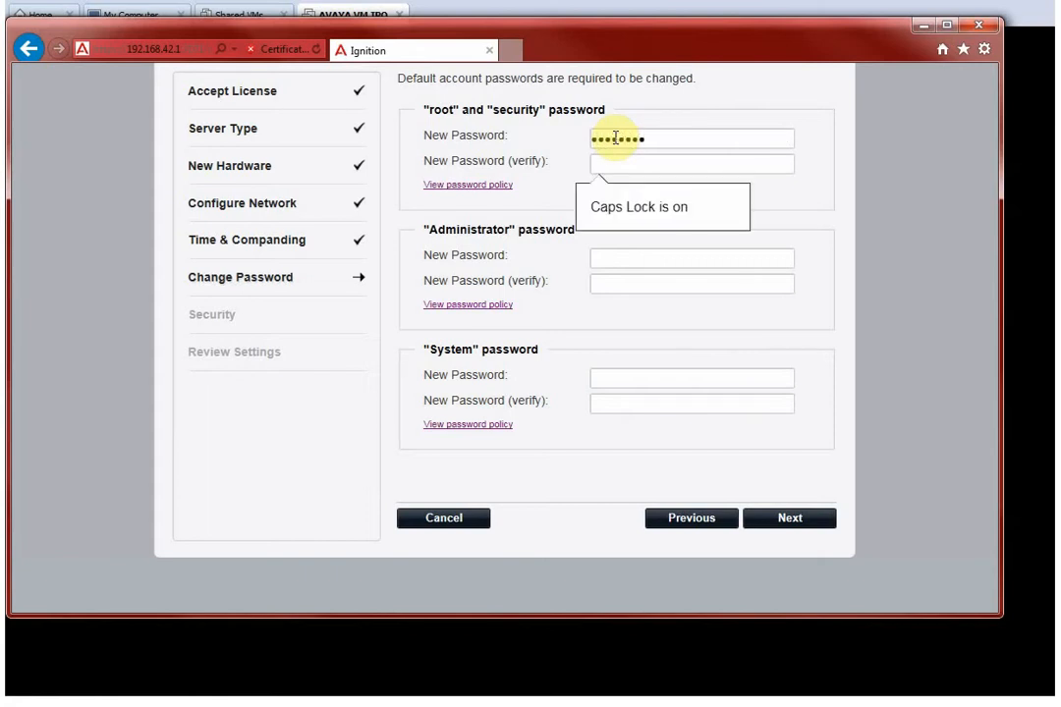
text(*********)
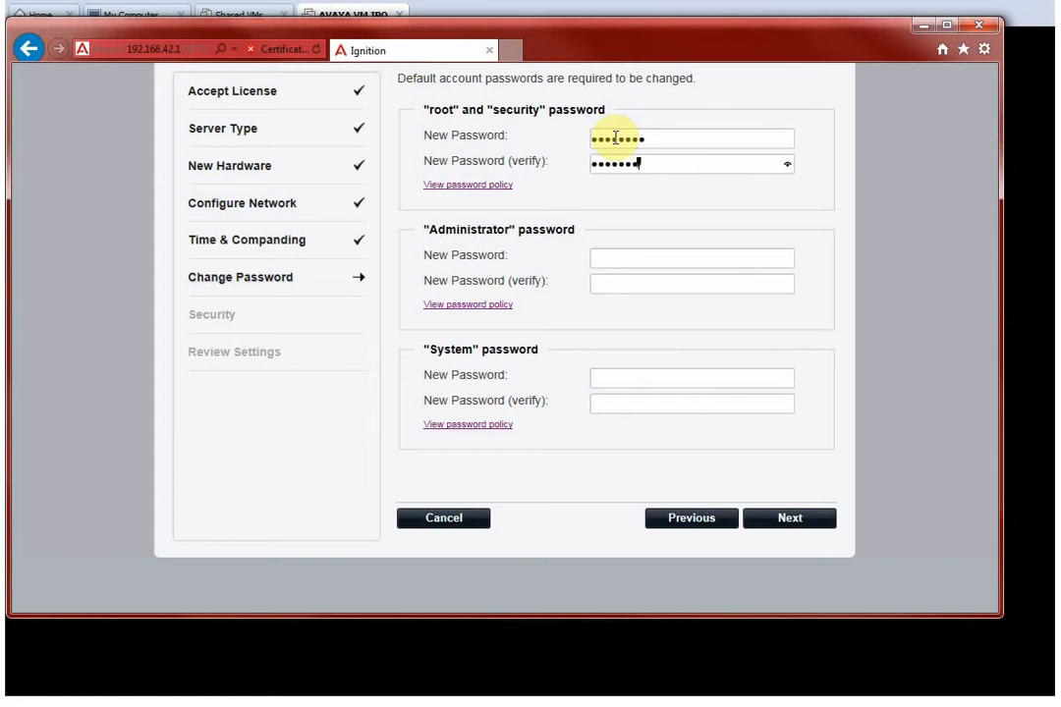
key(Tab)
key(Tab)
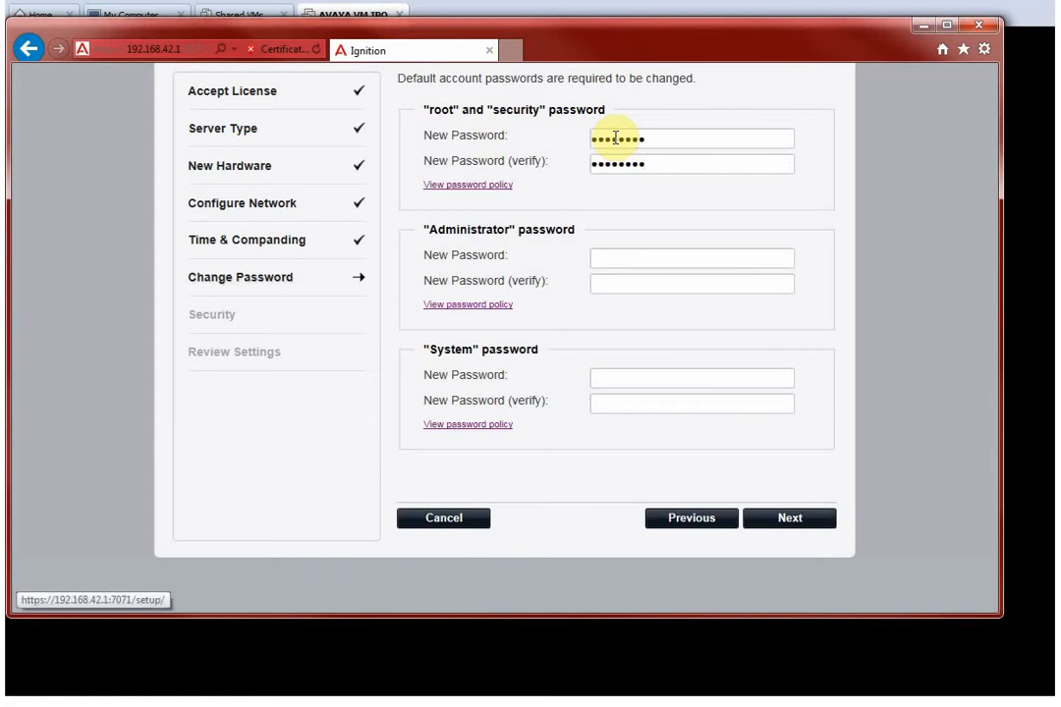
Enter and verify a new password for the Administrator account, re-entering it from the start after a mistyped attempt.
text(********)
key(Tab)
text(**)
key(BackSpace)
key(BackSpace)
key(shift+Tab)
text(********)
key(Tab)
text(********)
key(Tab)
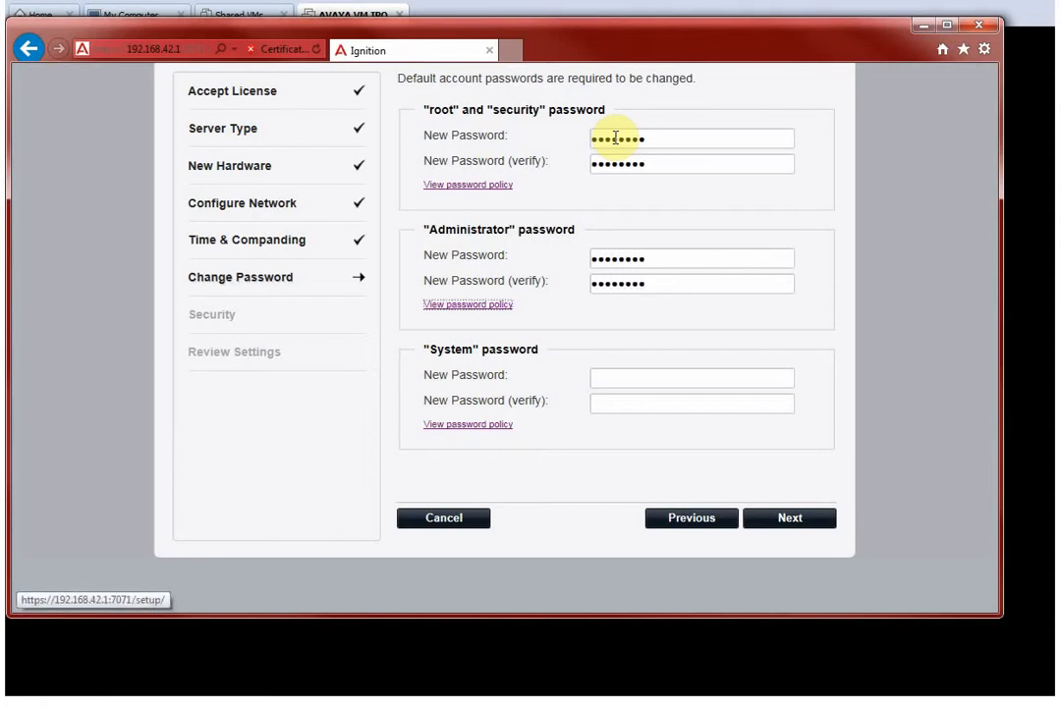
Enter and verify a new System account password and try to continue to the security settings.
text(********)
key(Tab)
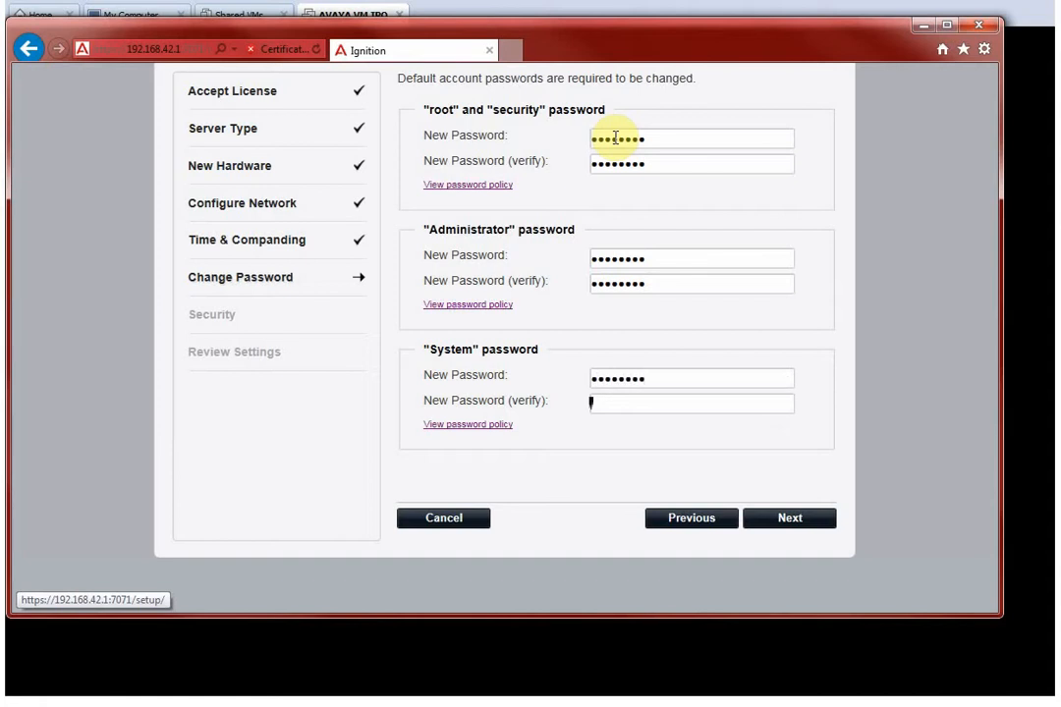
text(********)
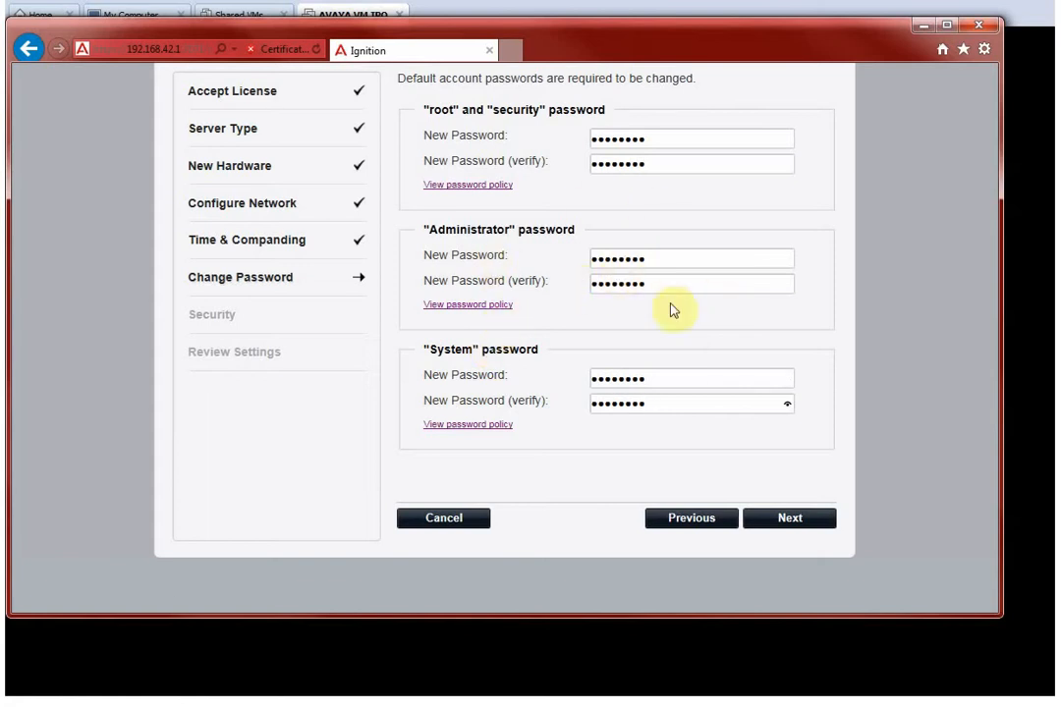
click(773, 521)
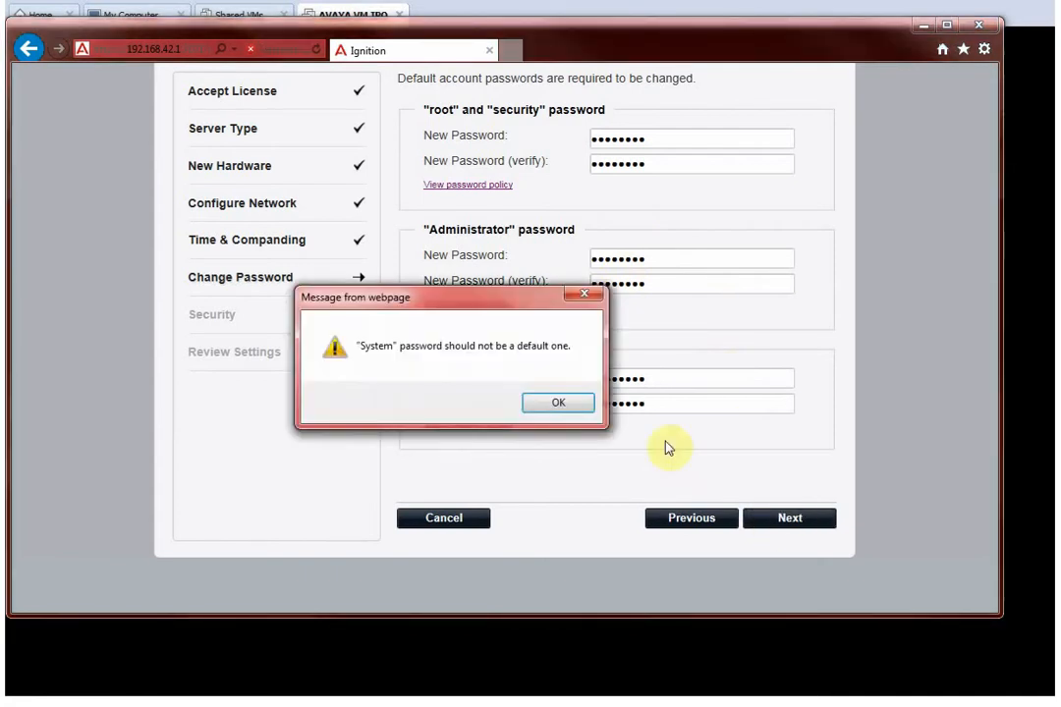
click(579, 411)
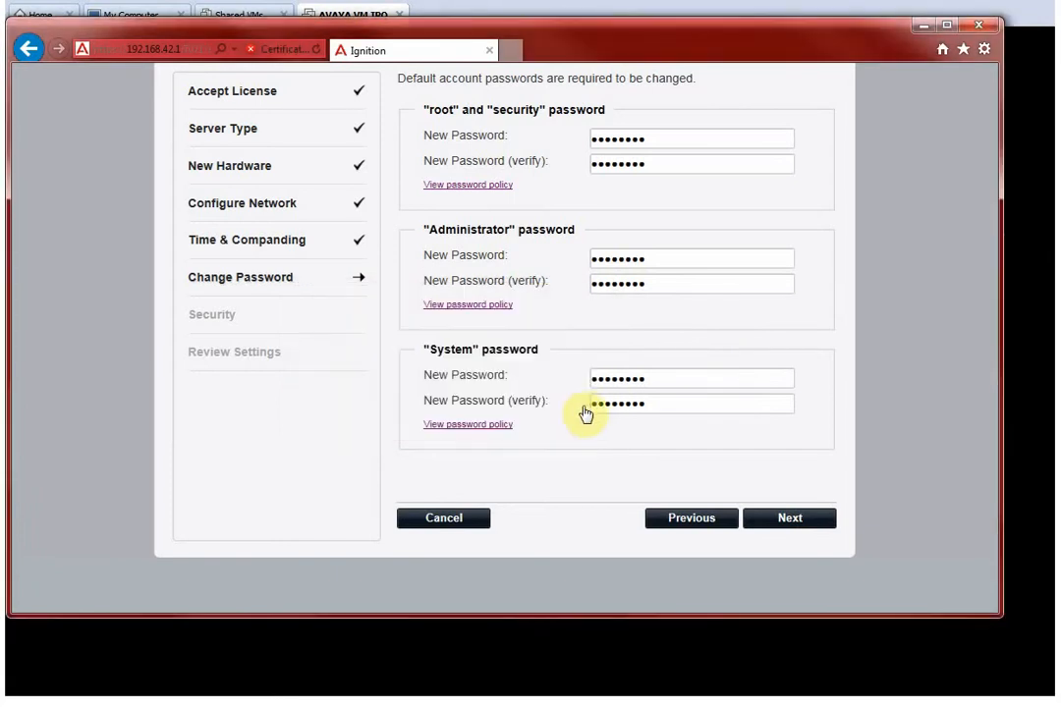
Replace the System account password with a different, longer one and verify it.
double_click(642, 379)
text(••••••••)
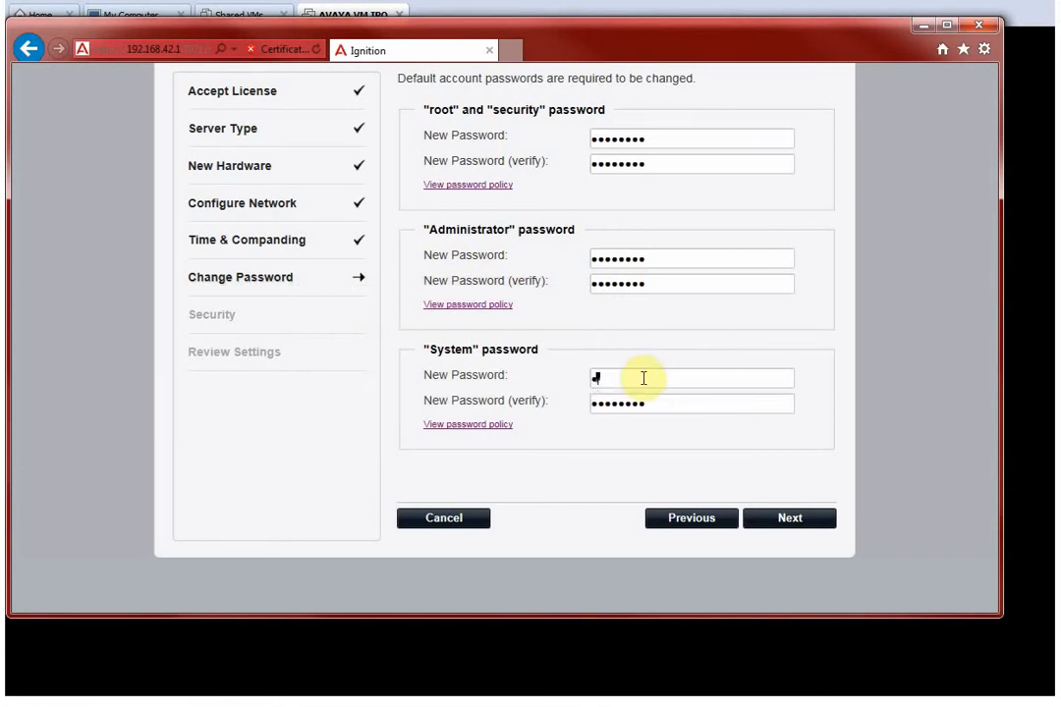
text(••••)
key(Tab)
text(••••••••••••)
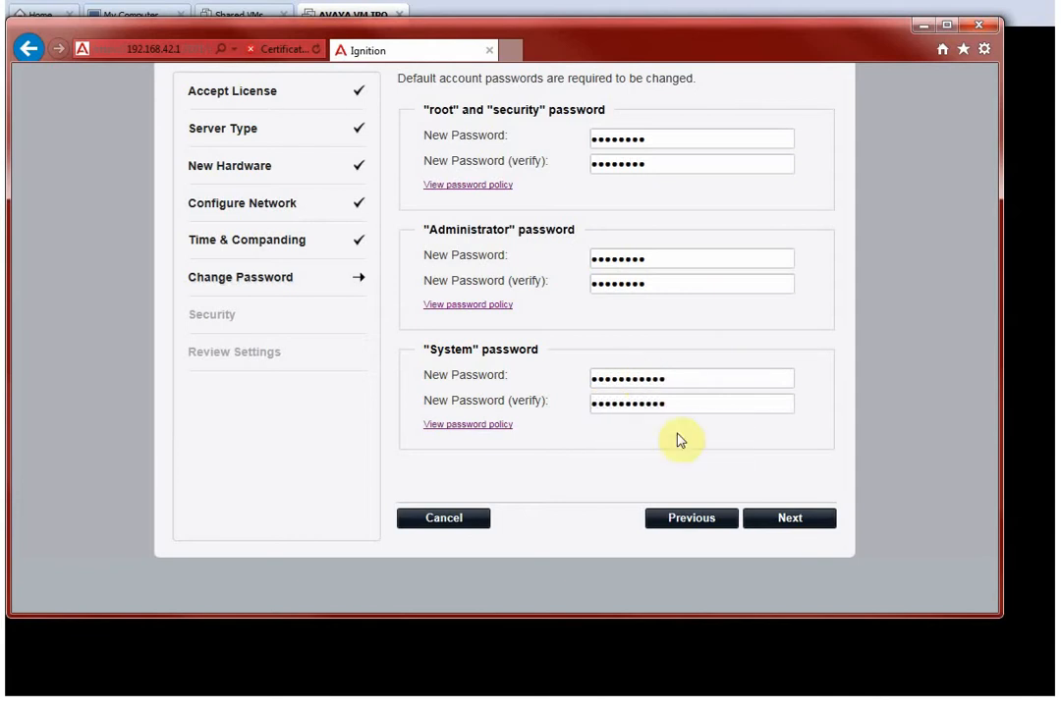
Continue to the security settings, keep Generate new for the CA certificate and proceed to the settings review.
click(771, 517)
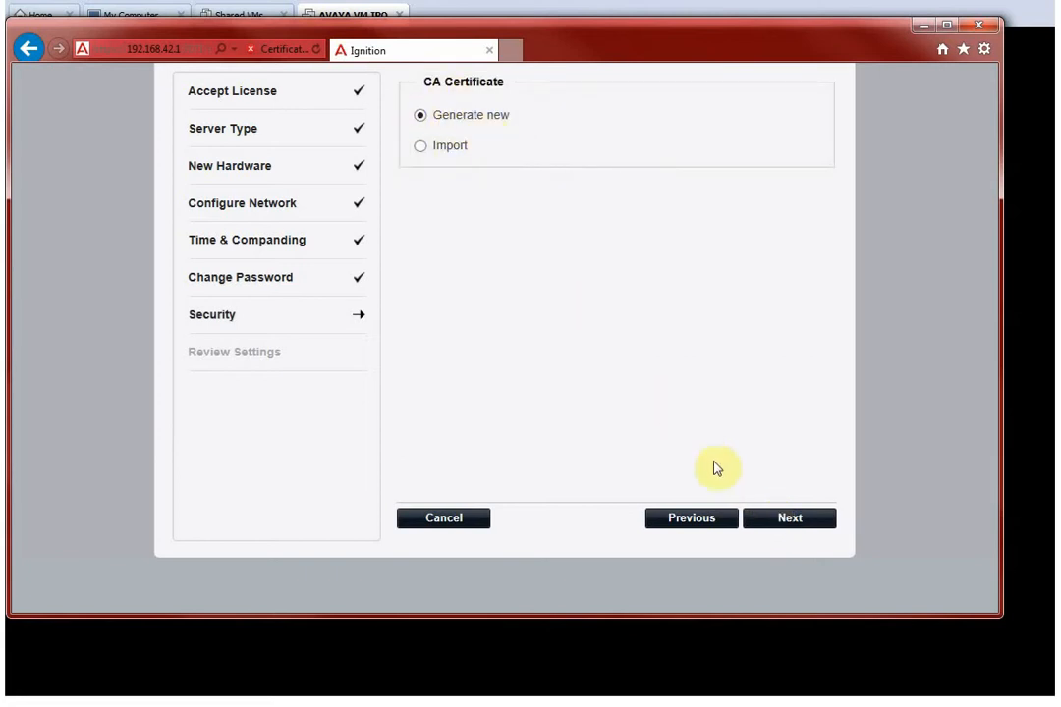
click(762, 523)
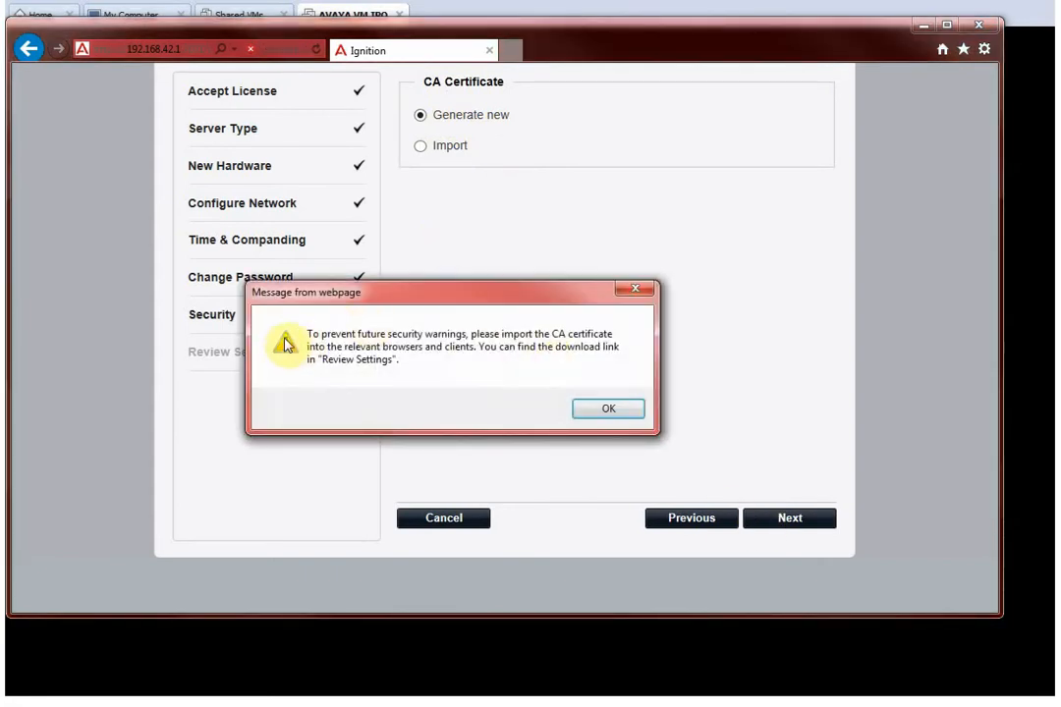
click(589, 411)
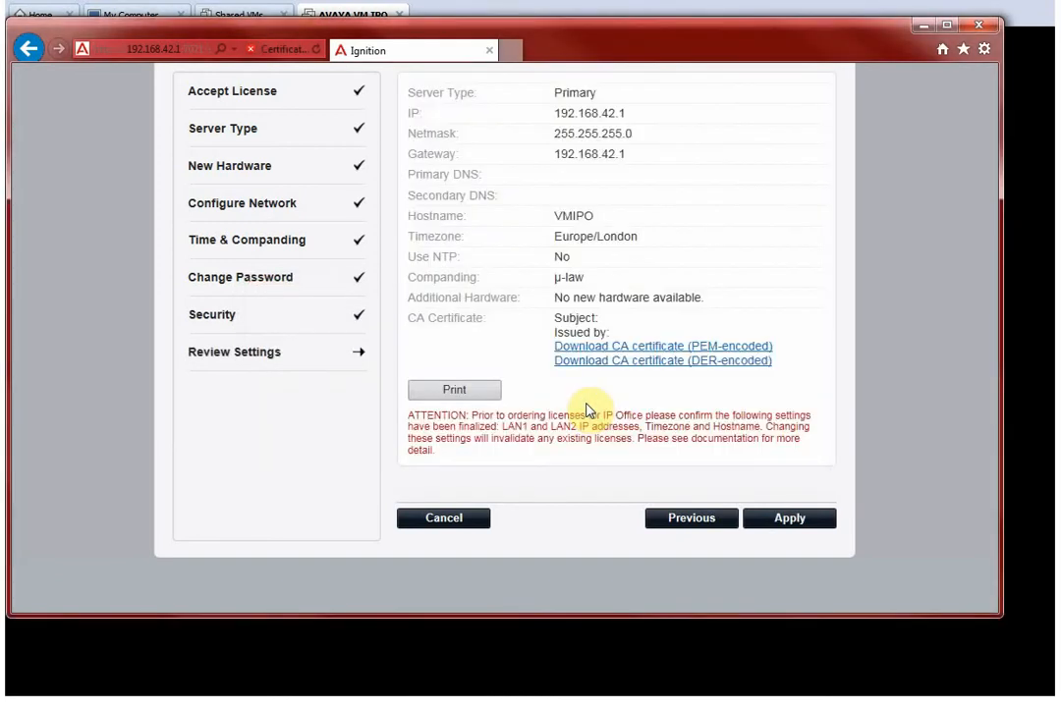
Download and save the PEM-encoded CA certificate root-ca.pem, and open the downloaded file.
click(619, 348)
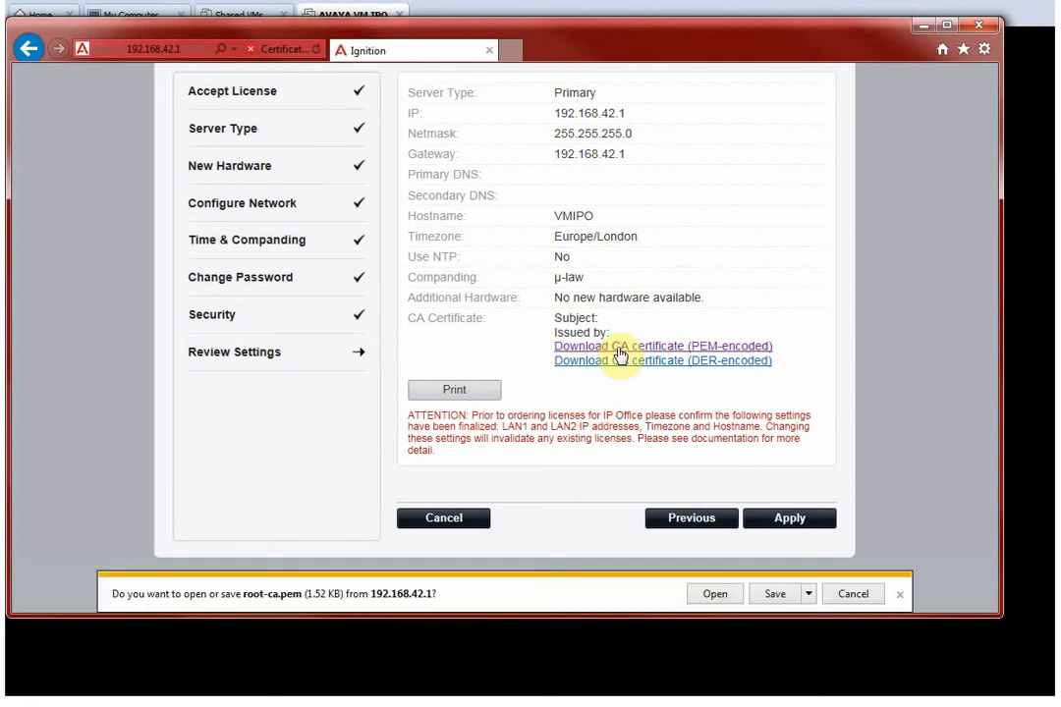
click(764, 598)
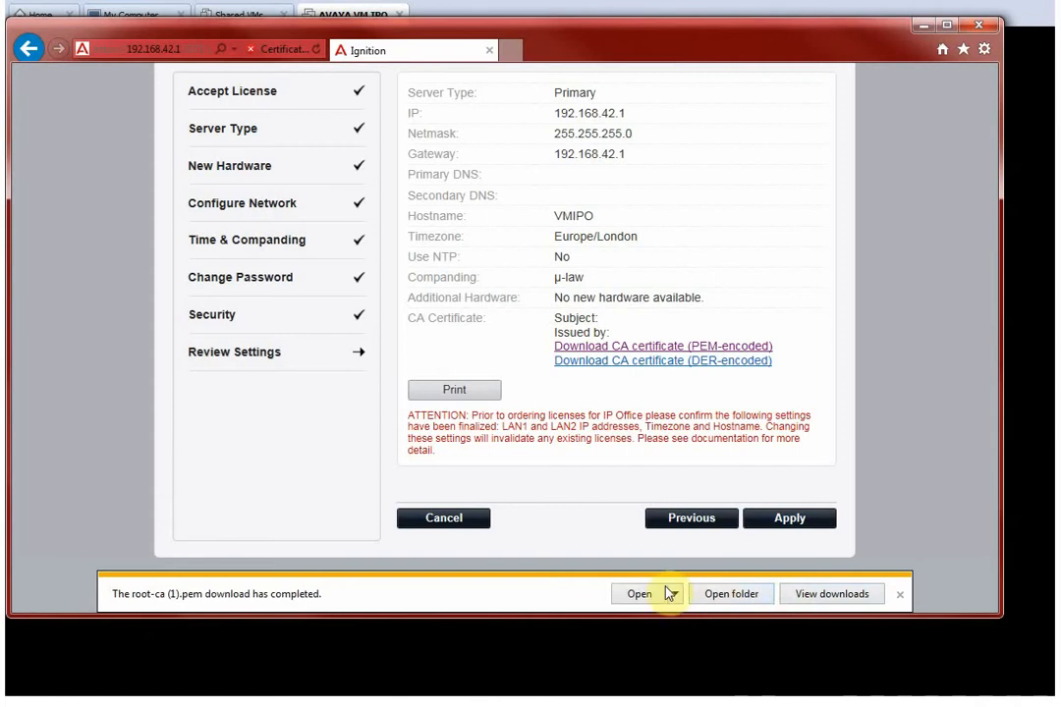
click(656, 592)
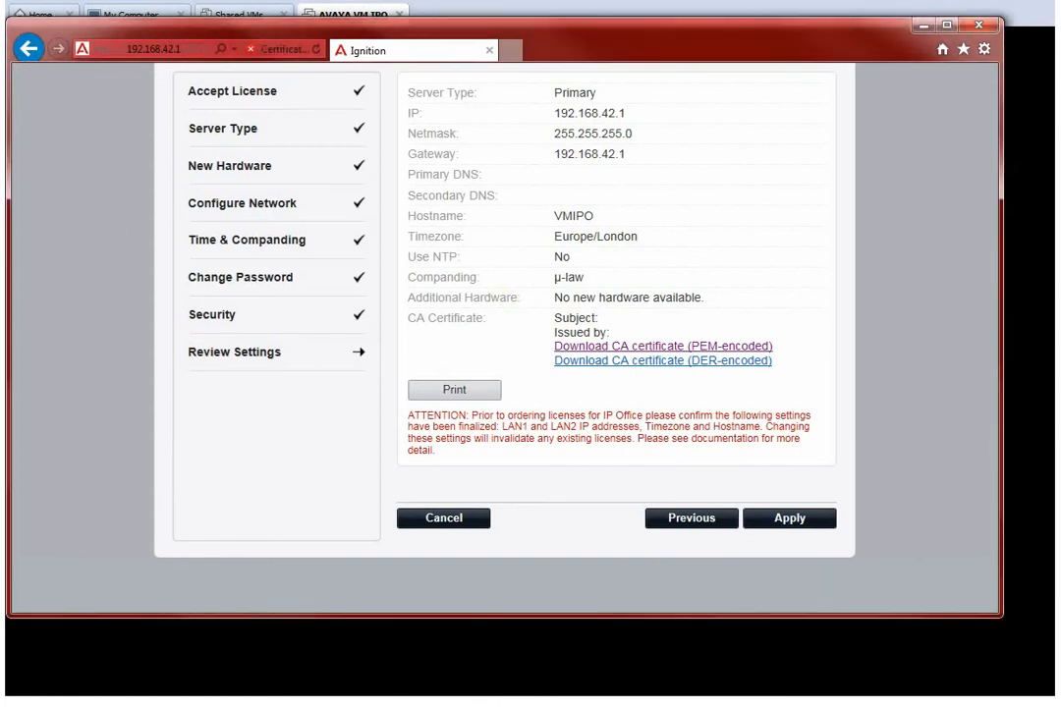
Open the DER-encoded CA certificate and install it in Windows with the certificate store selected automatically.
click(621, 361)
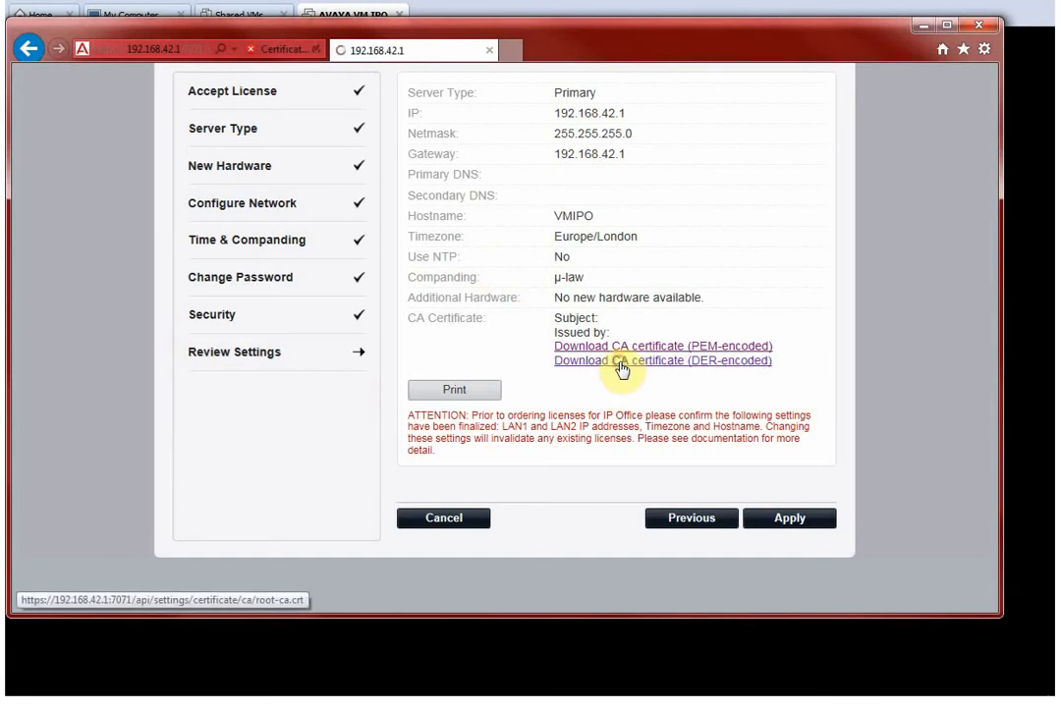
click(709, 595)
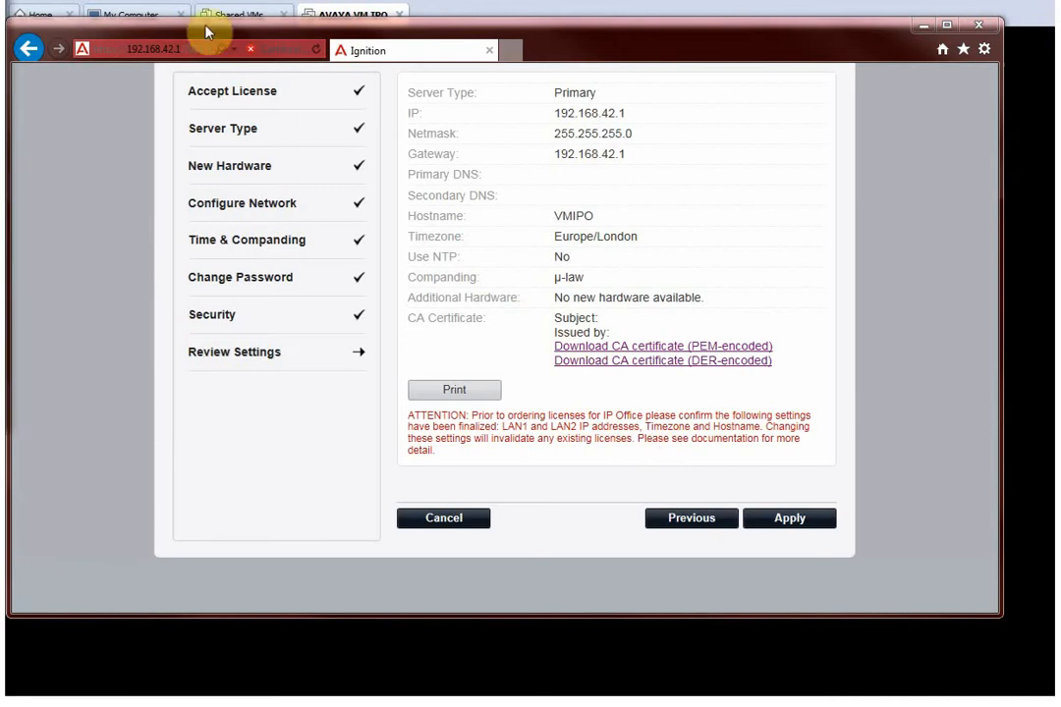
click(208, 411)
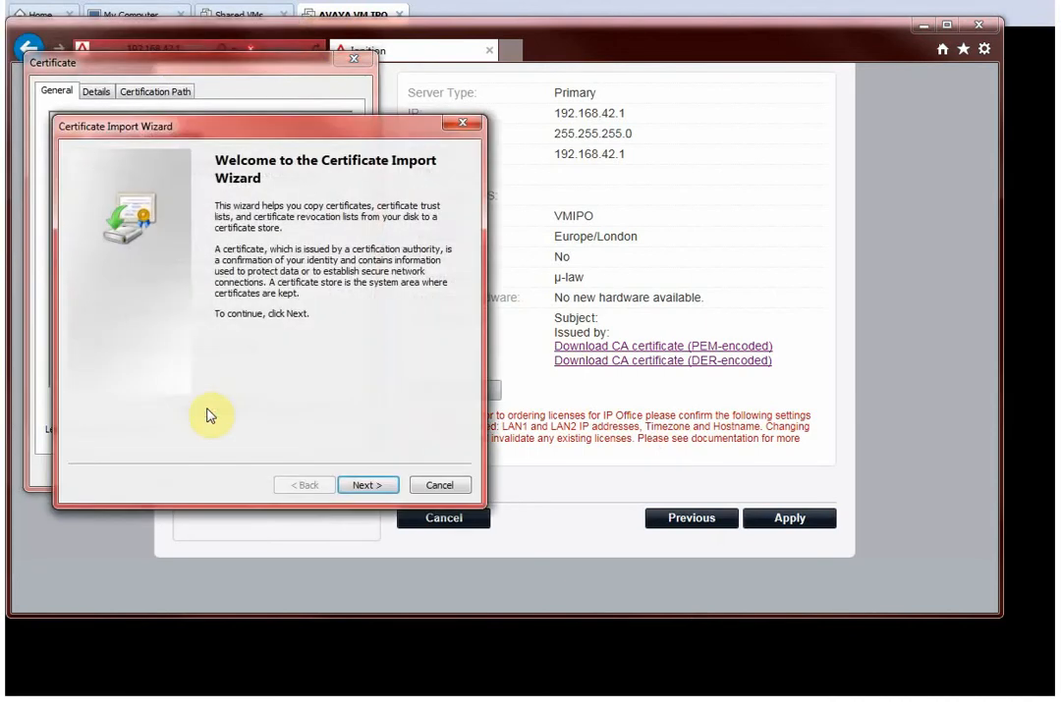
click(364, 485)
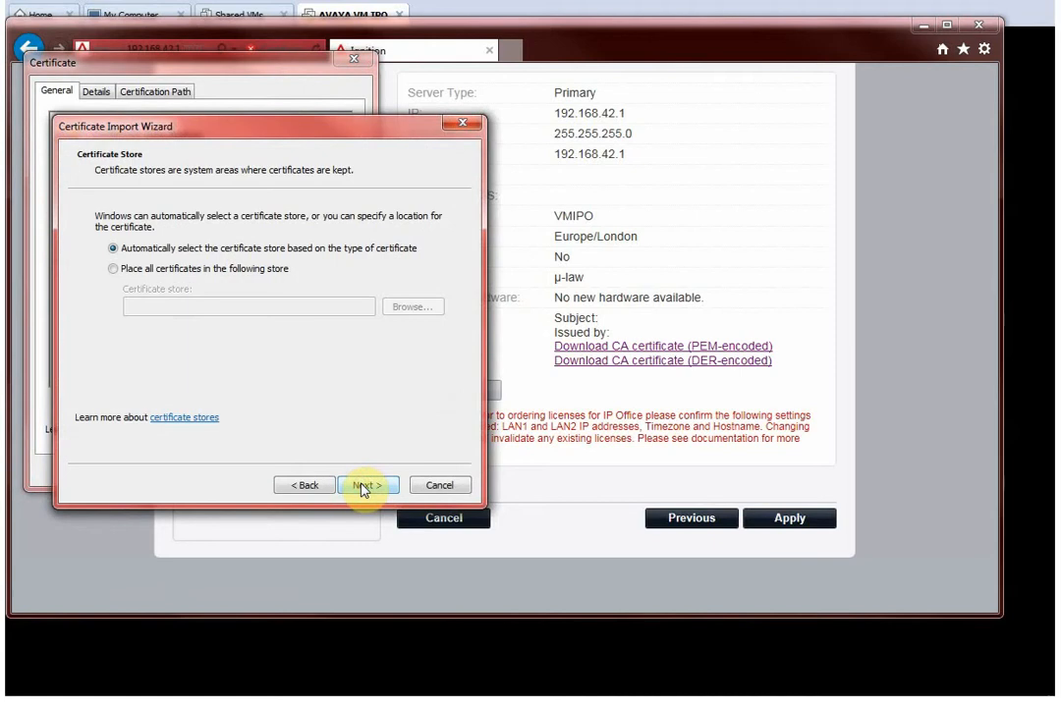
click(364, 486)
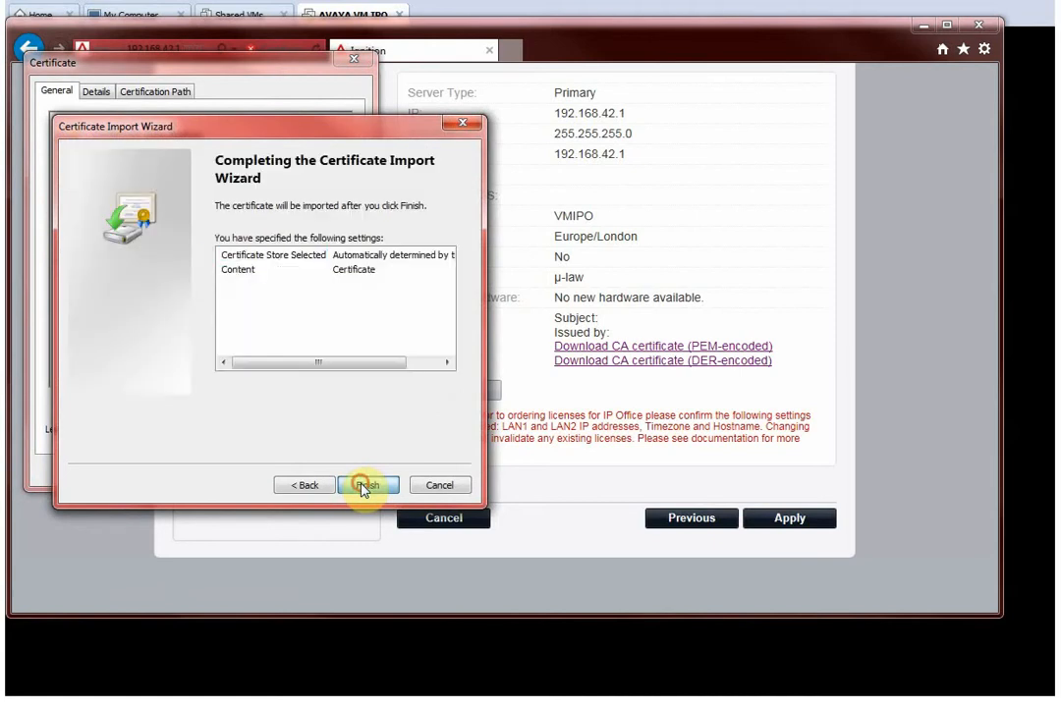
click(367, 487)
click(510, 403)
click(334, 471)
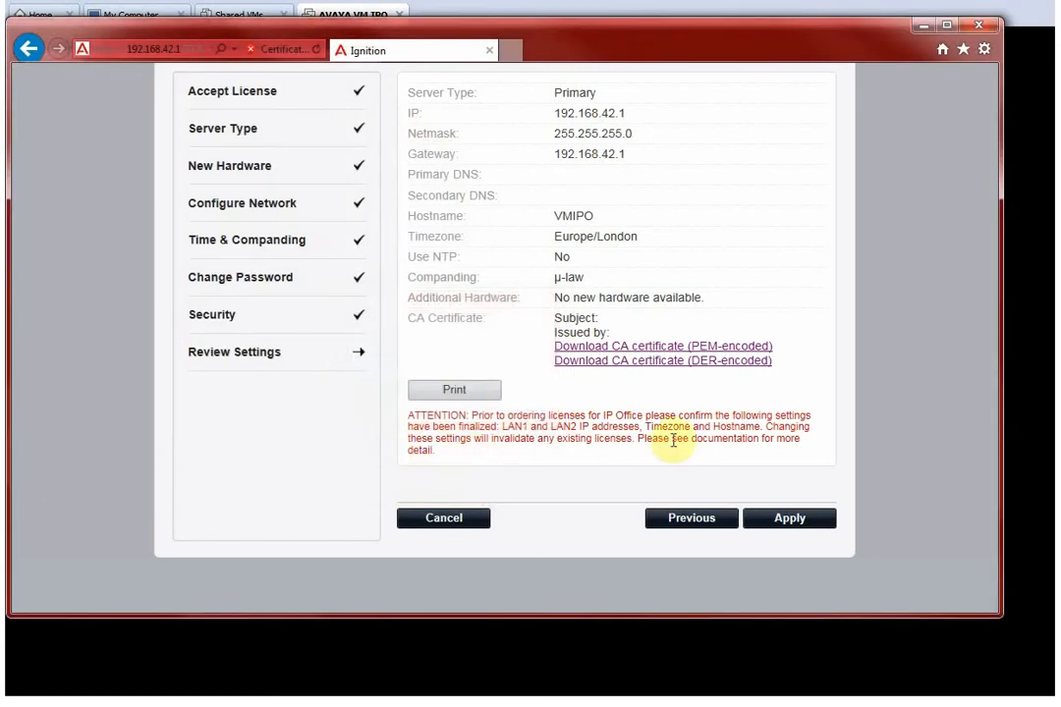
Apply the reviewed Ignition settings and highlight the address of the redirected page.
click(798, 515)
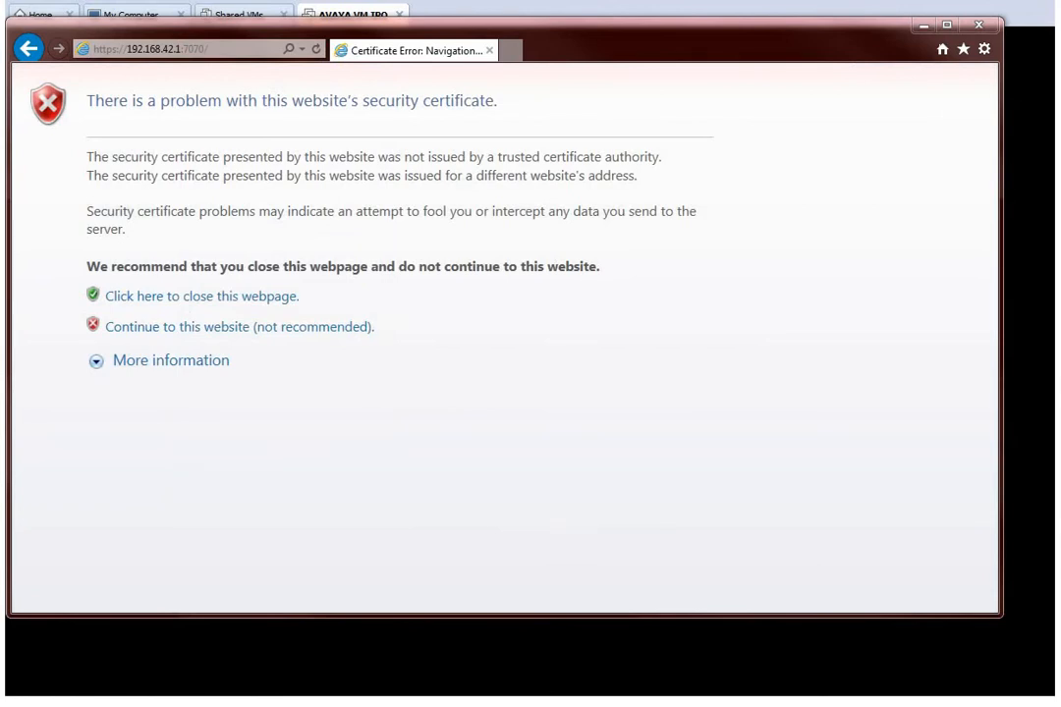
click(218, 50)
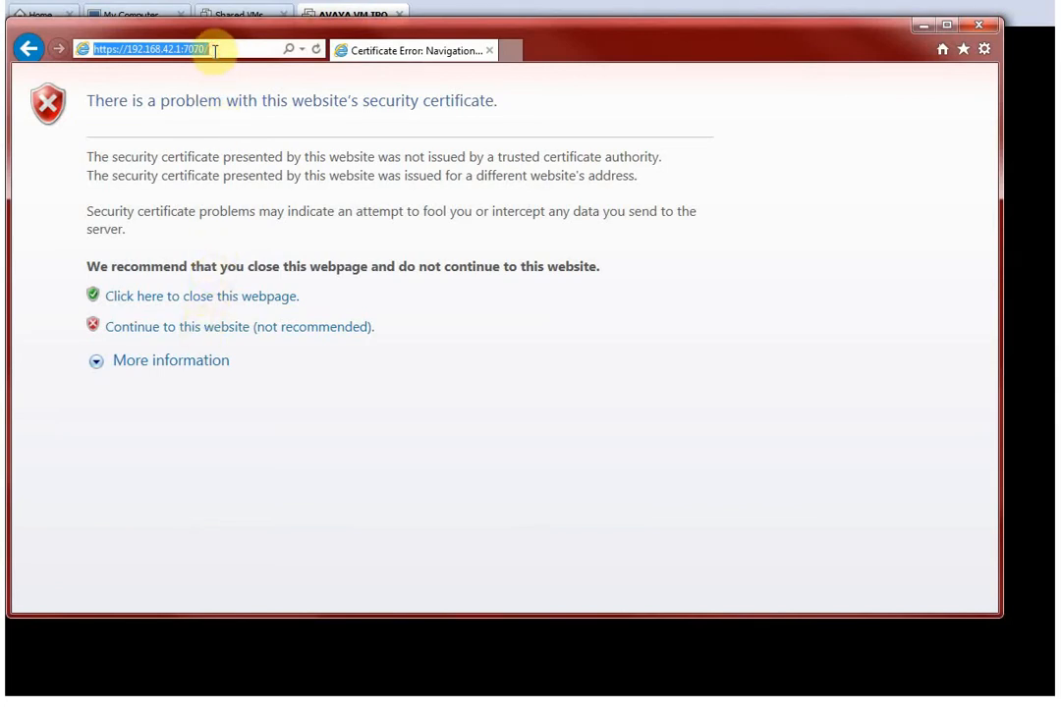
drag(209, 47, 97, 45)
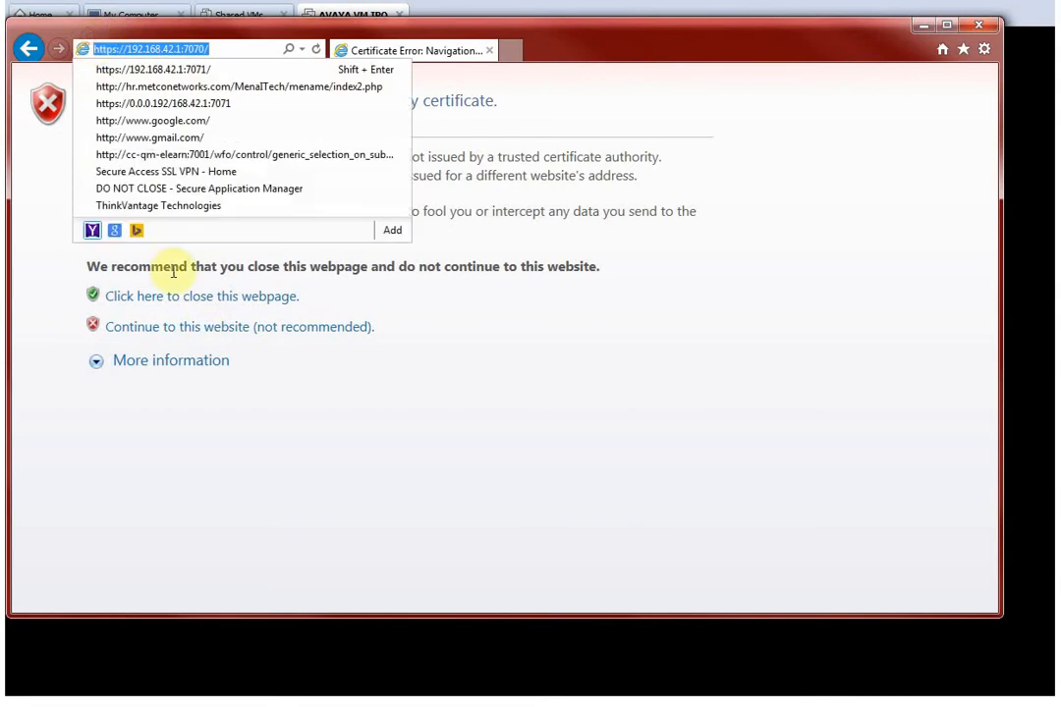
click(268, 339)
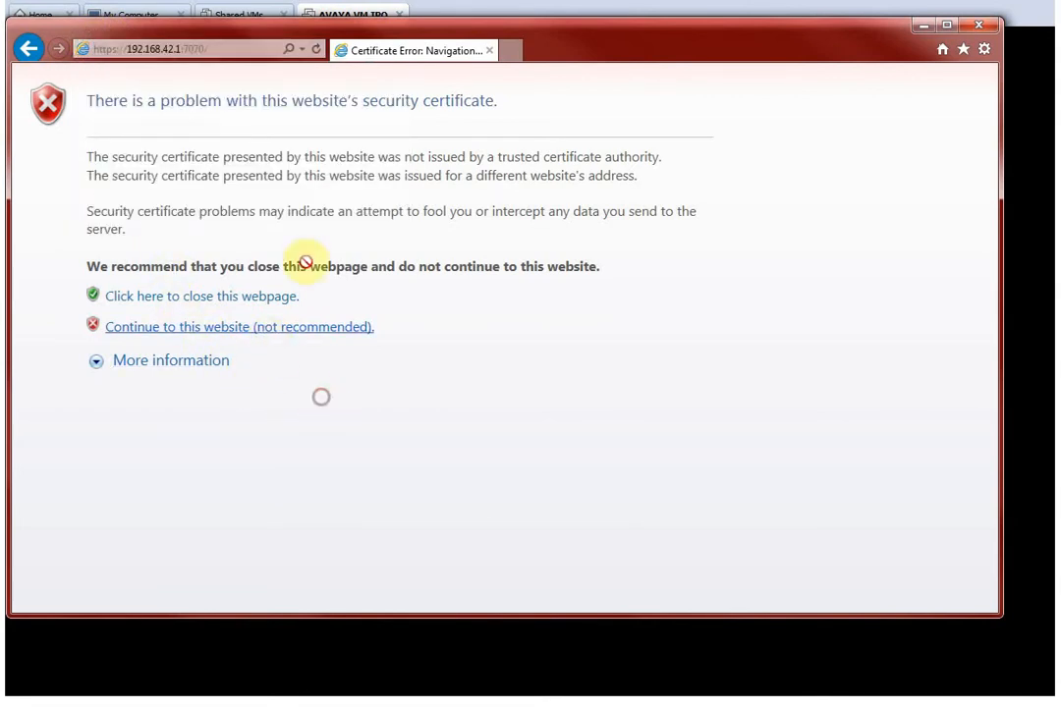
click(236, 54)
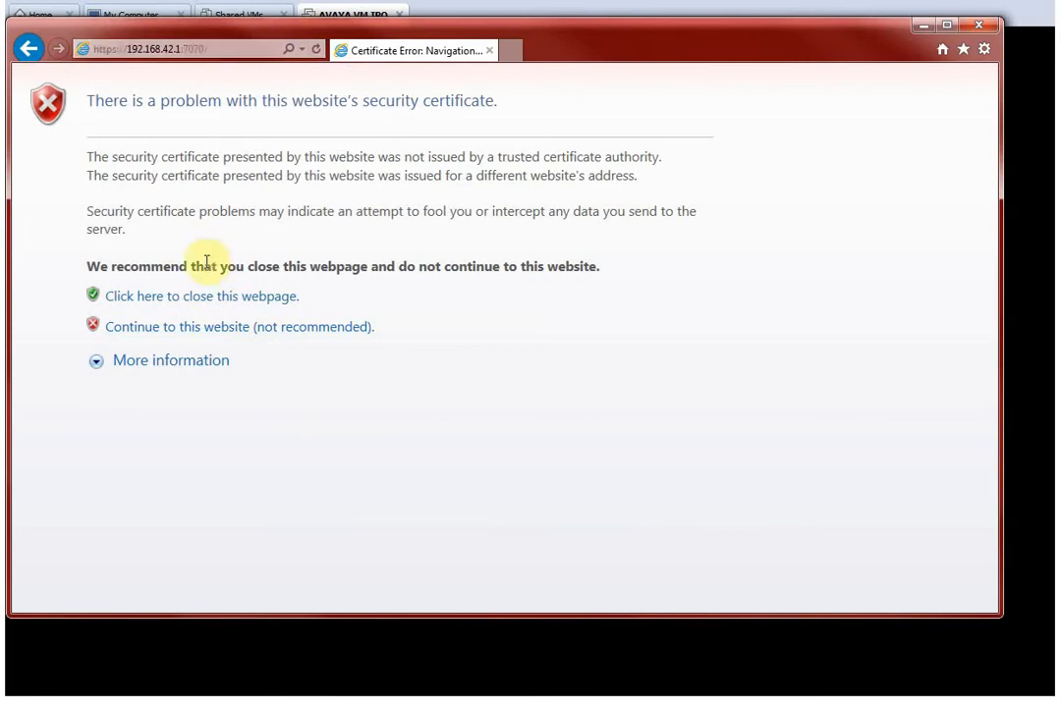
click(223, 335)
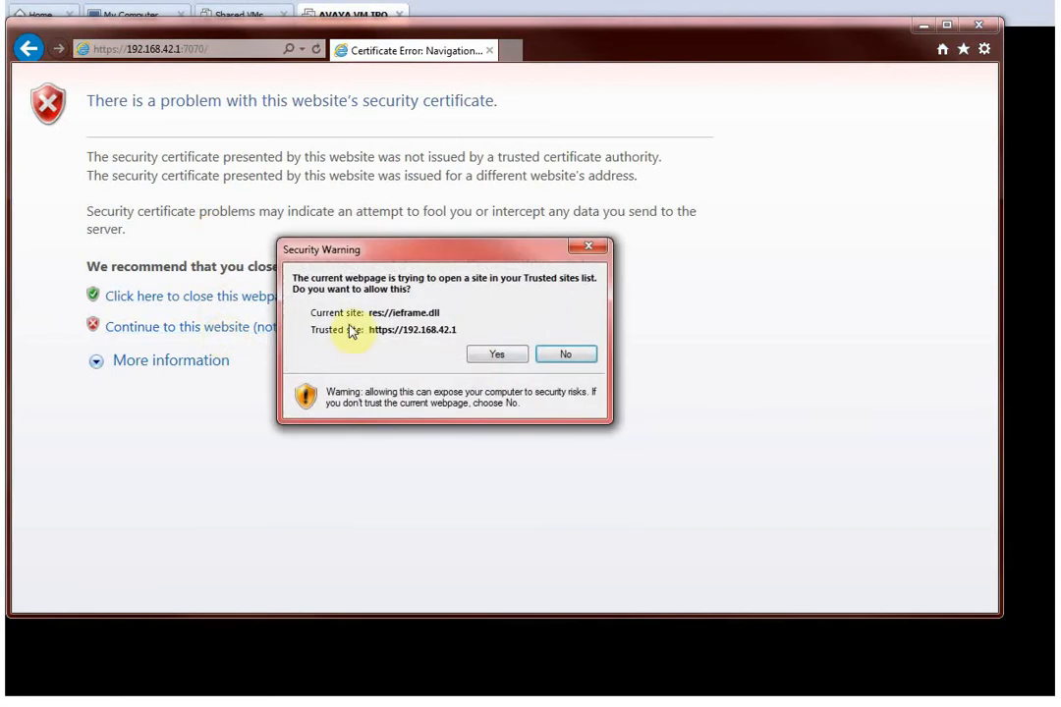
click(495, 355)
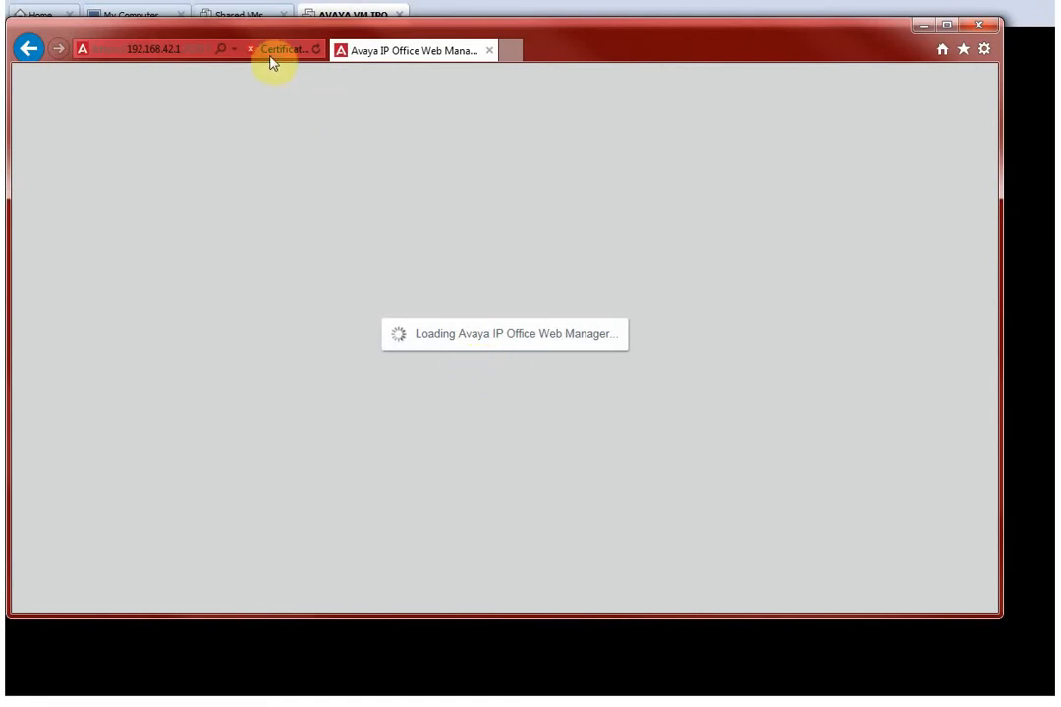
drag(253, 36, 265, 43)
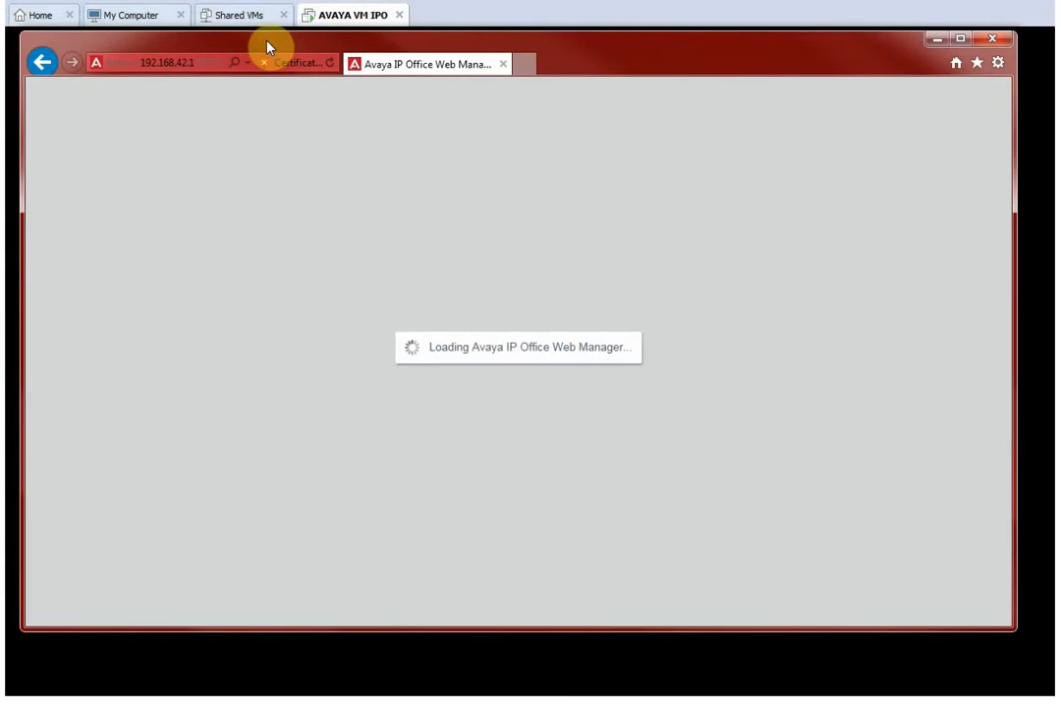
Try to log in to IP Office Web Manager as Administrator with the account password.
click(383, 314)
click(430, 380)
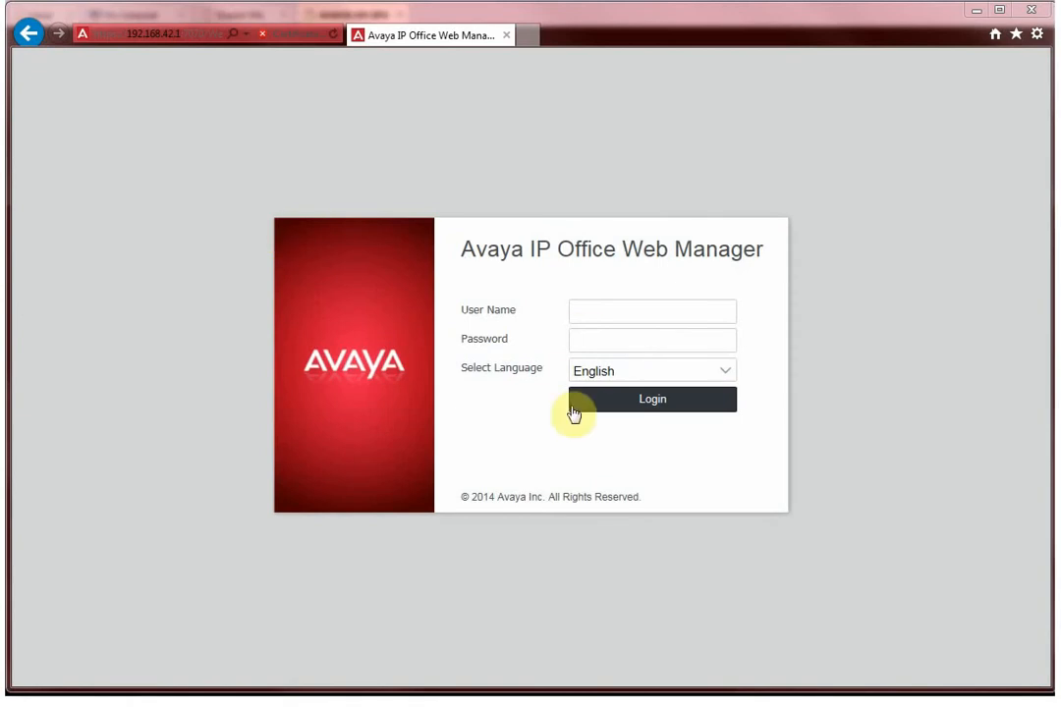
click(579, 311)
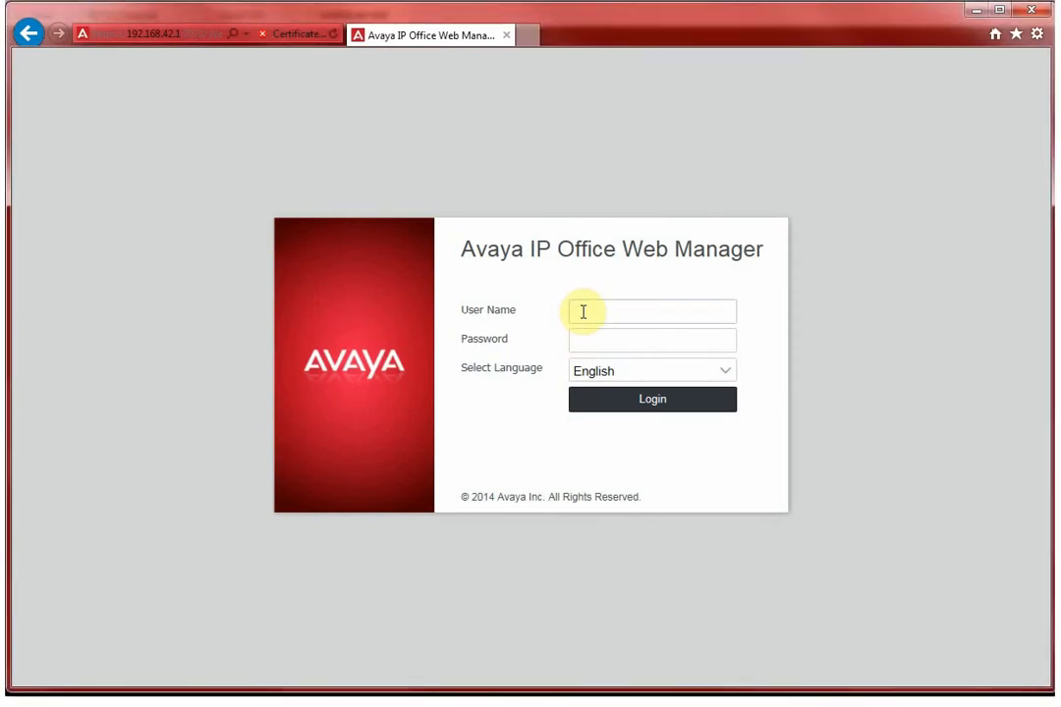
text(Administrator)
key(Tab)
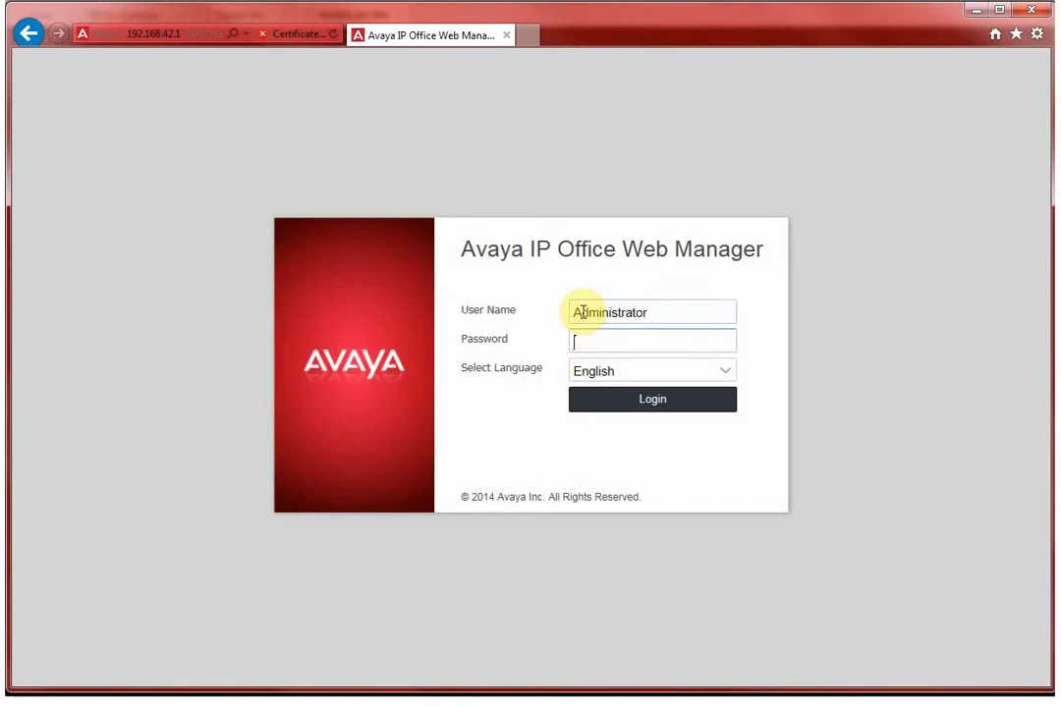
text(*******)
key(Return)
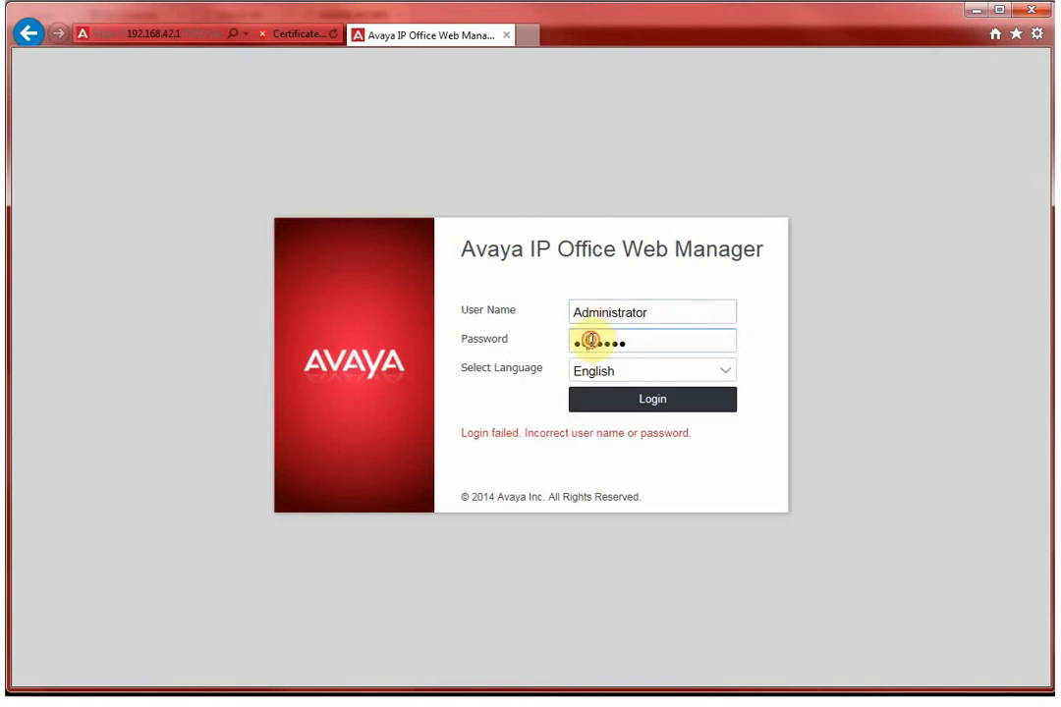
Re-enter the Administrator password with corrected capitalization and retry the Web Manager login.
double_click(592, 342)
key(Caps_Lock)
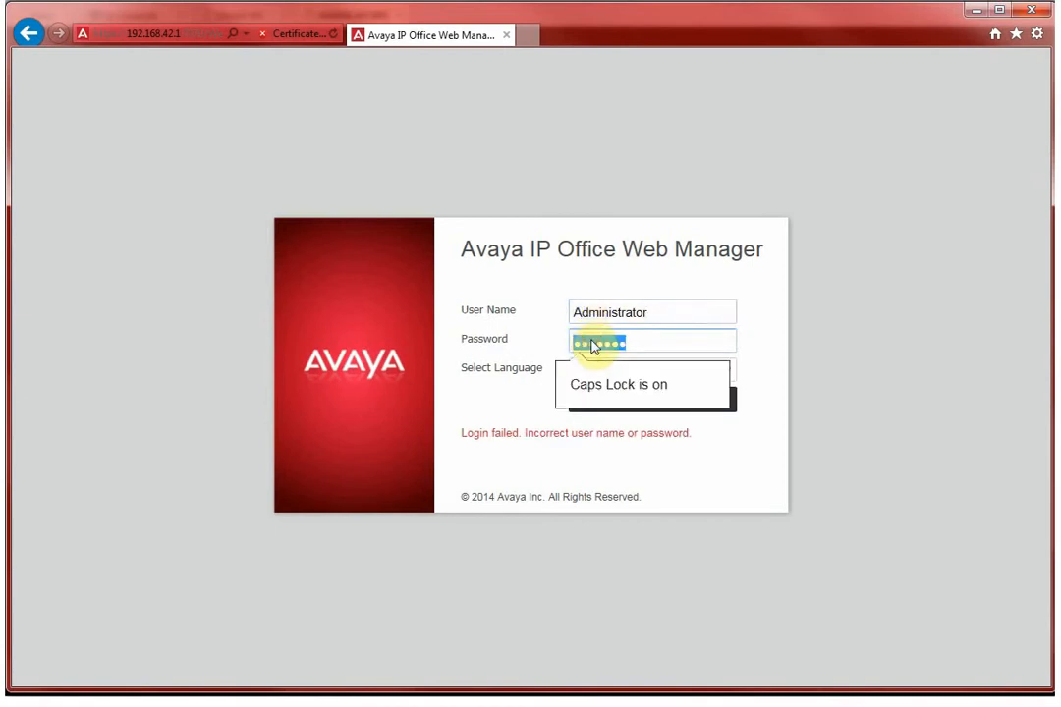
text(*********)
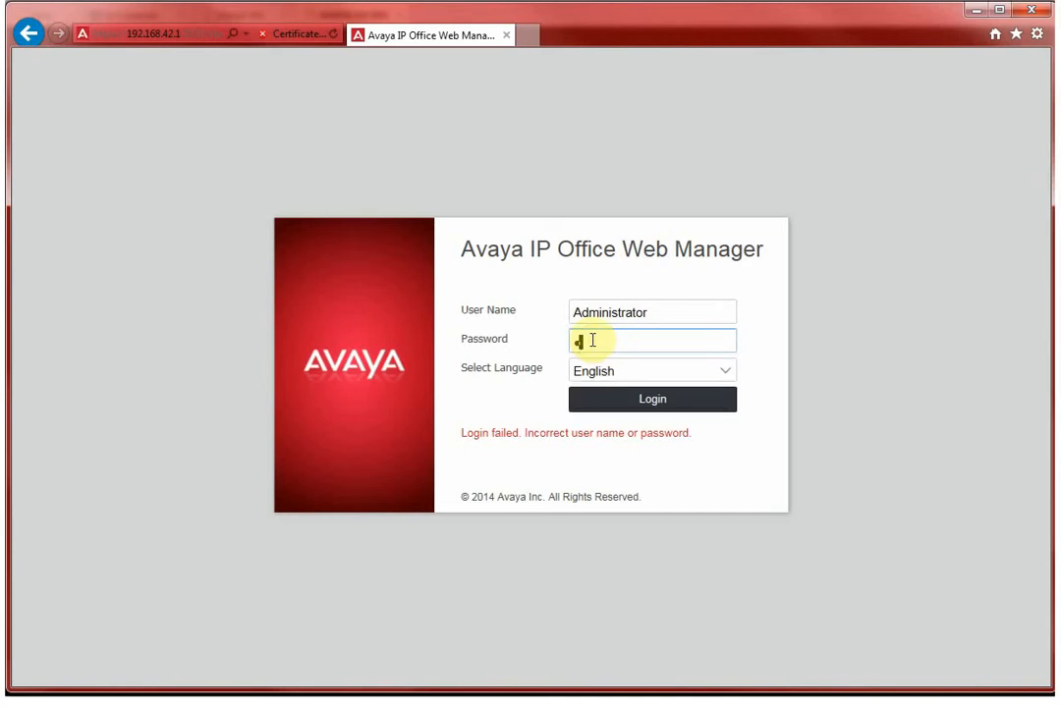
key(Return)
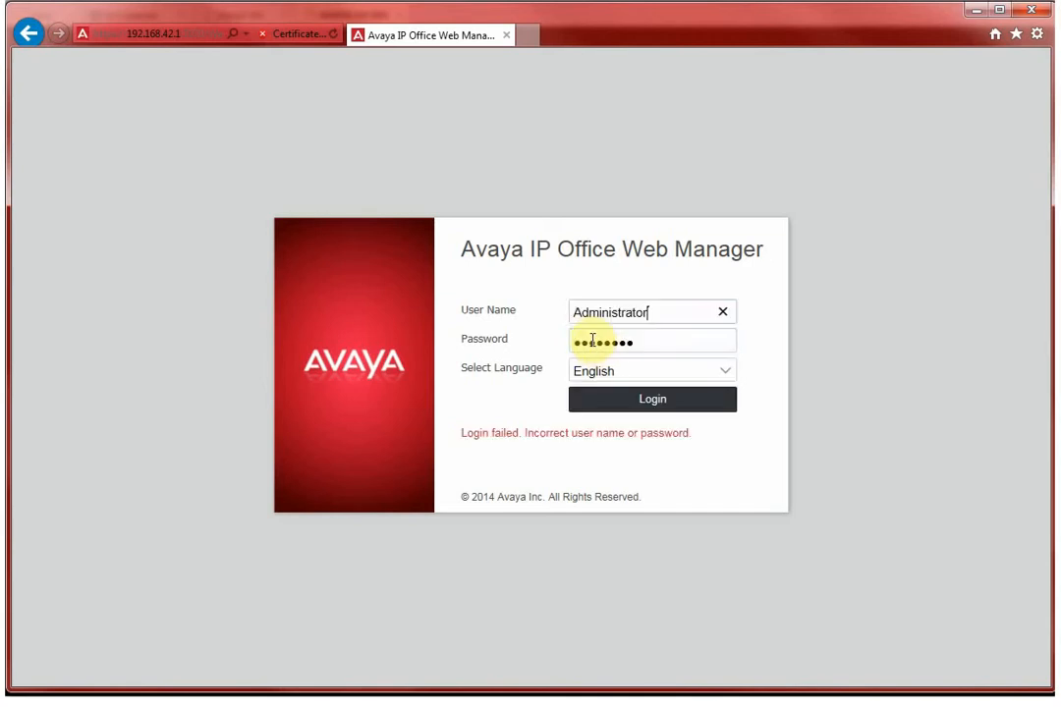
key(Tab)
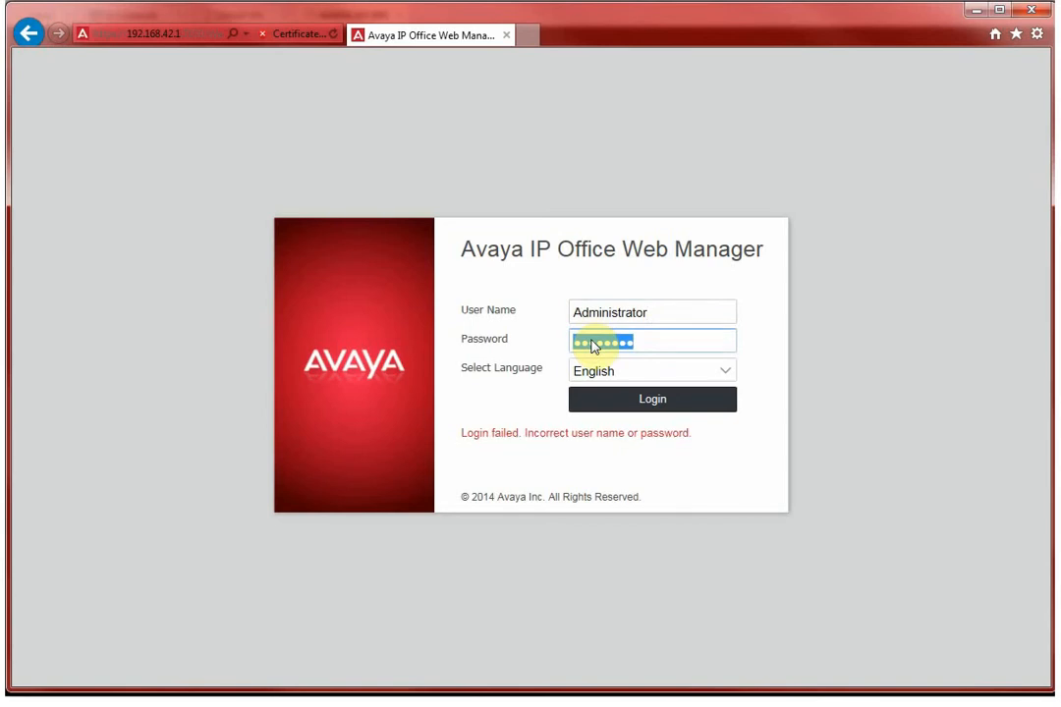
key(Caps_Lock)
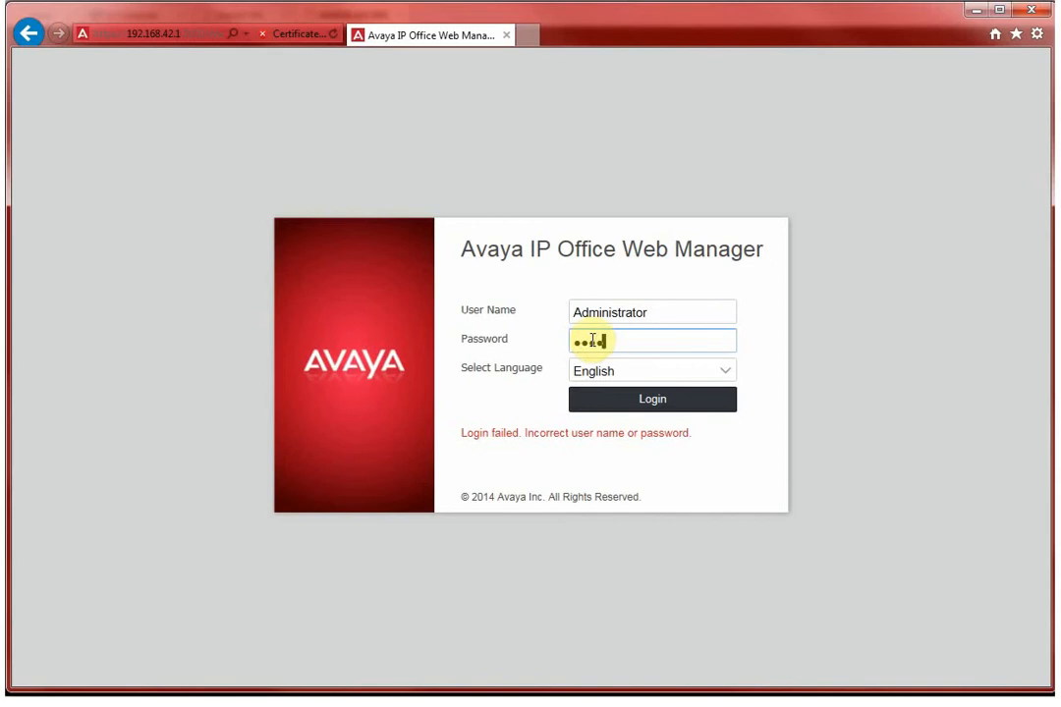
key(shift+Tab)
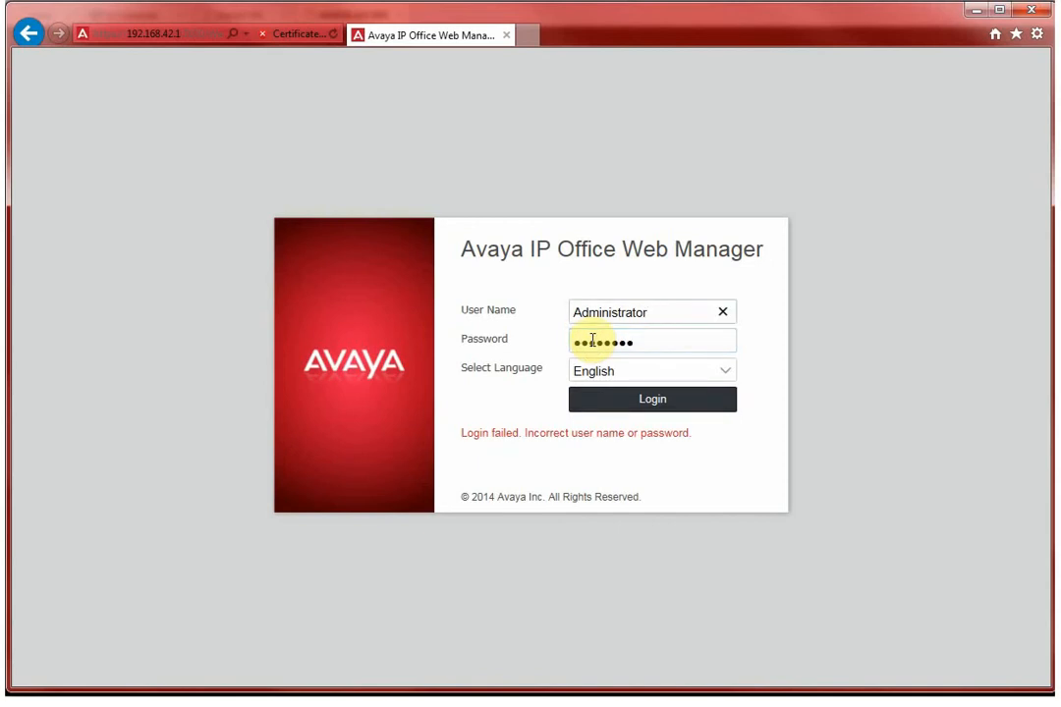
Replace the password once more and attempt the Web Manager login again.
double_click(592, 342)
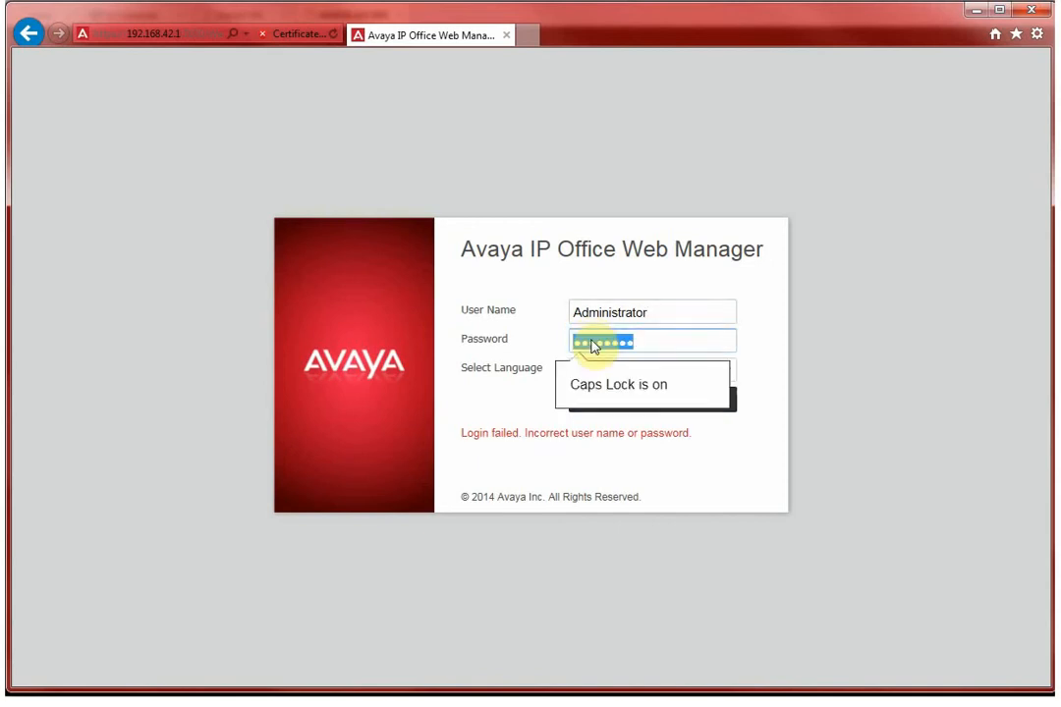
text(A)
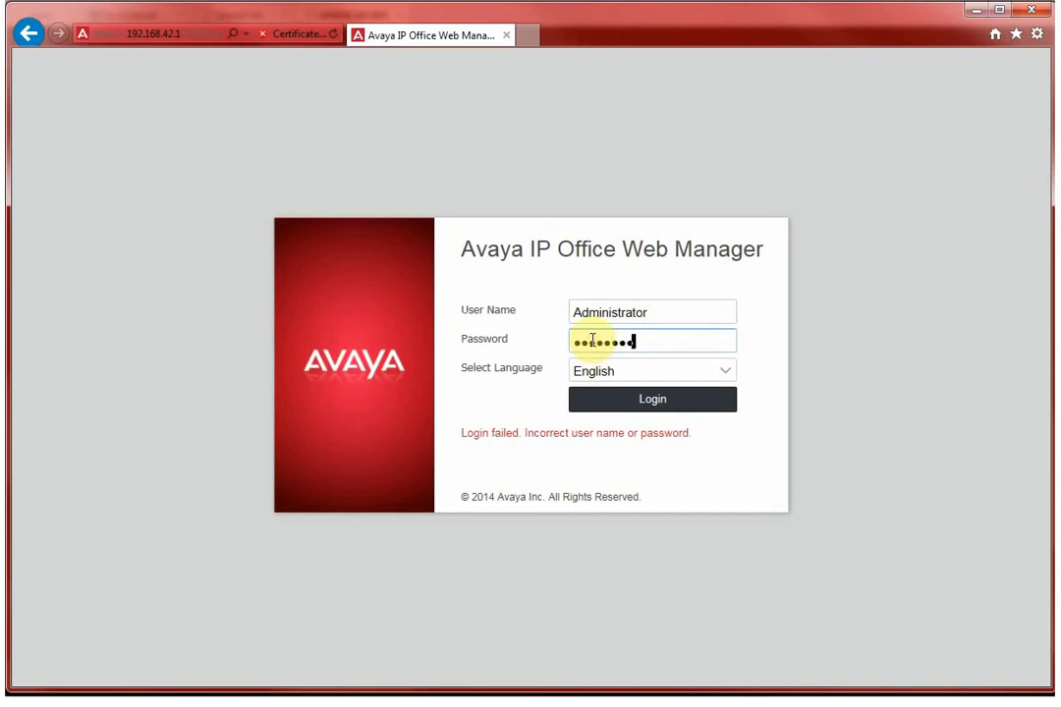
key(Return)
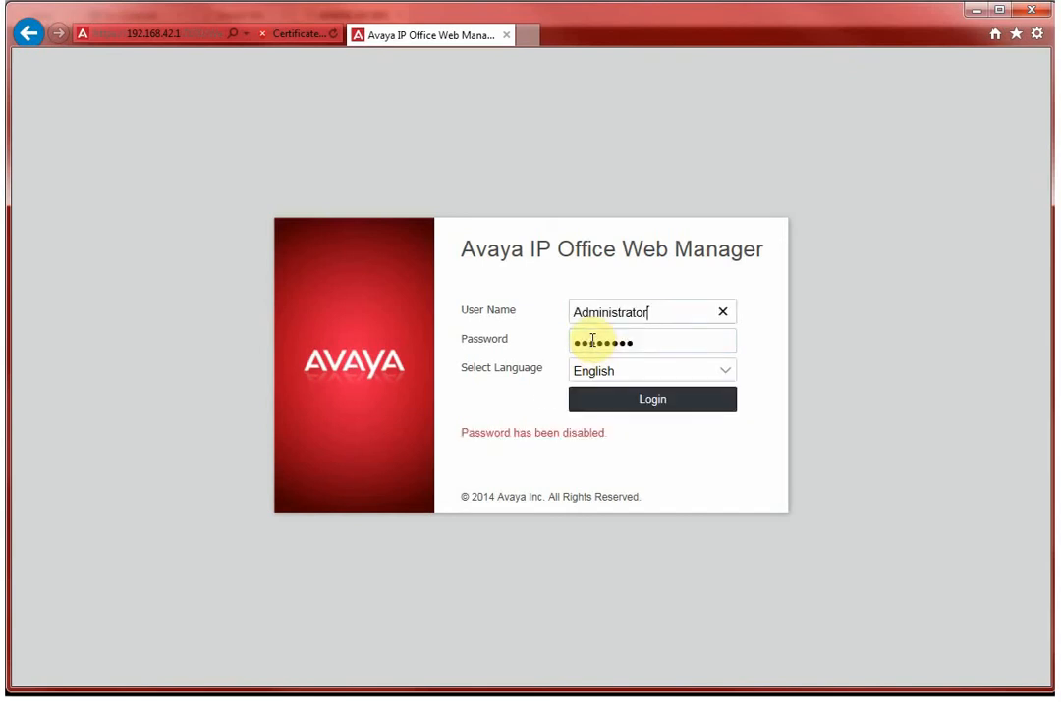
double_click(592, 341)
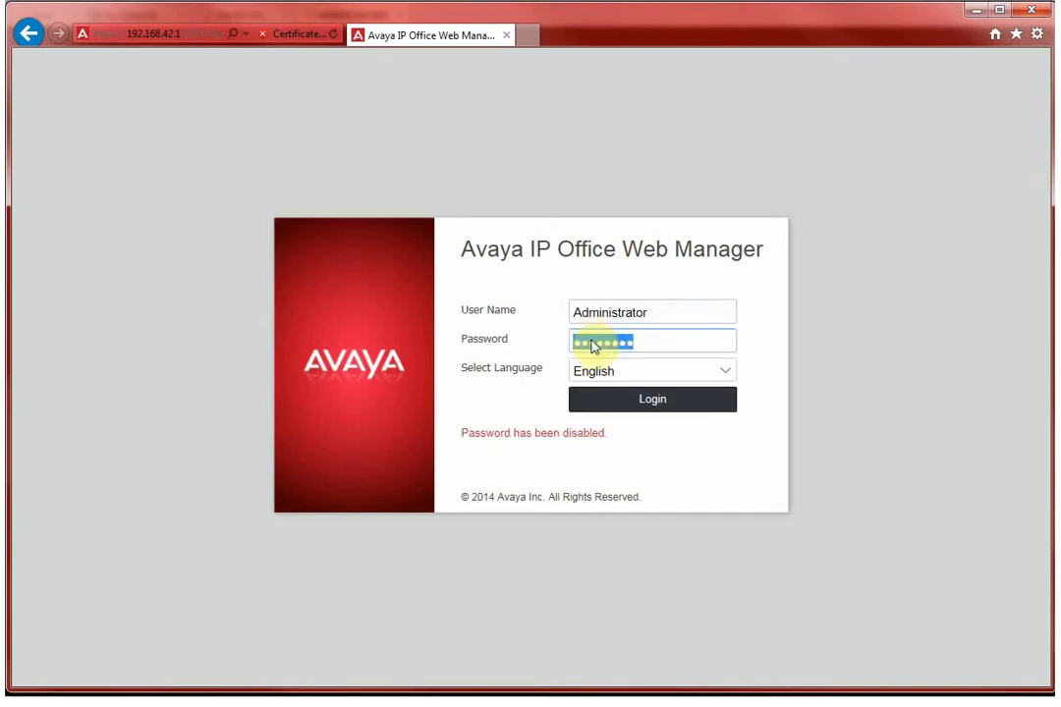
text(Ad)
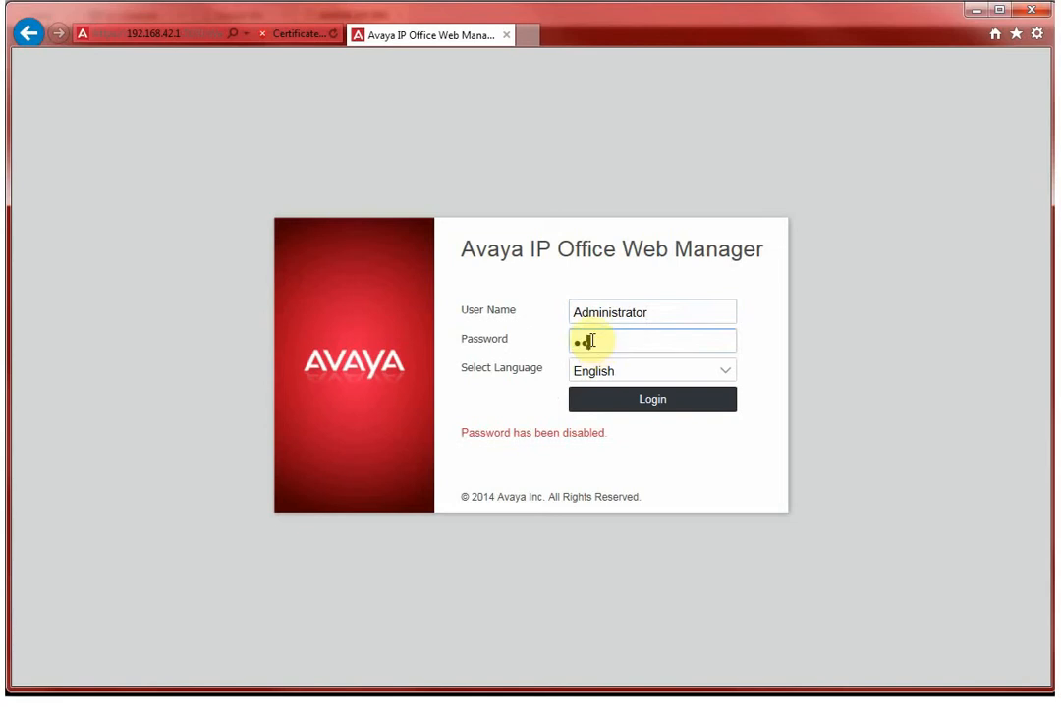
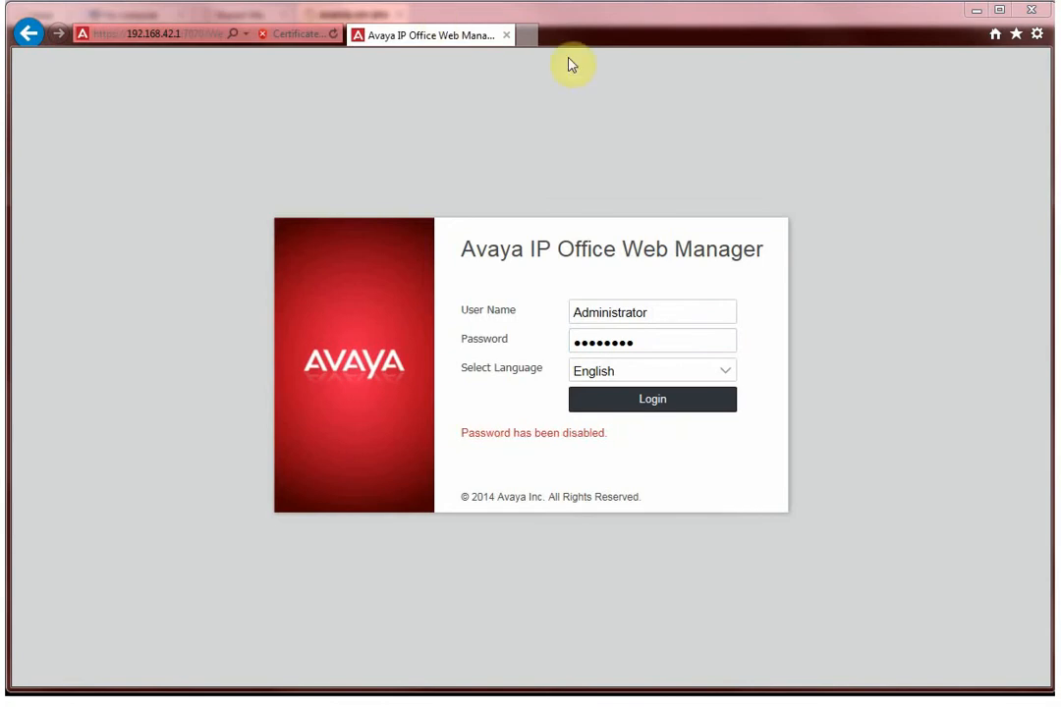
click(536, 43)
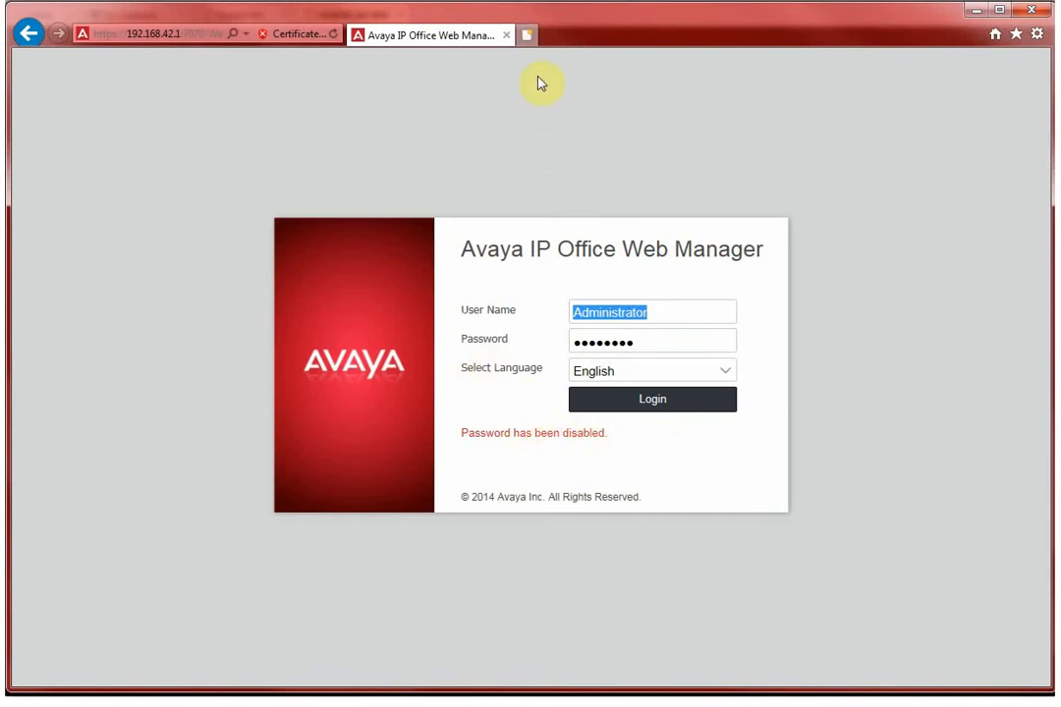
click(529, 37)
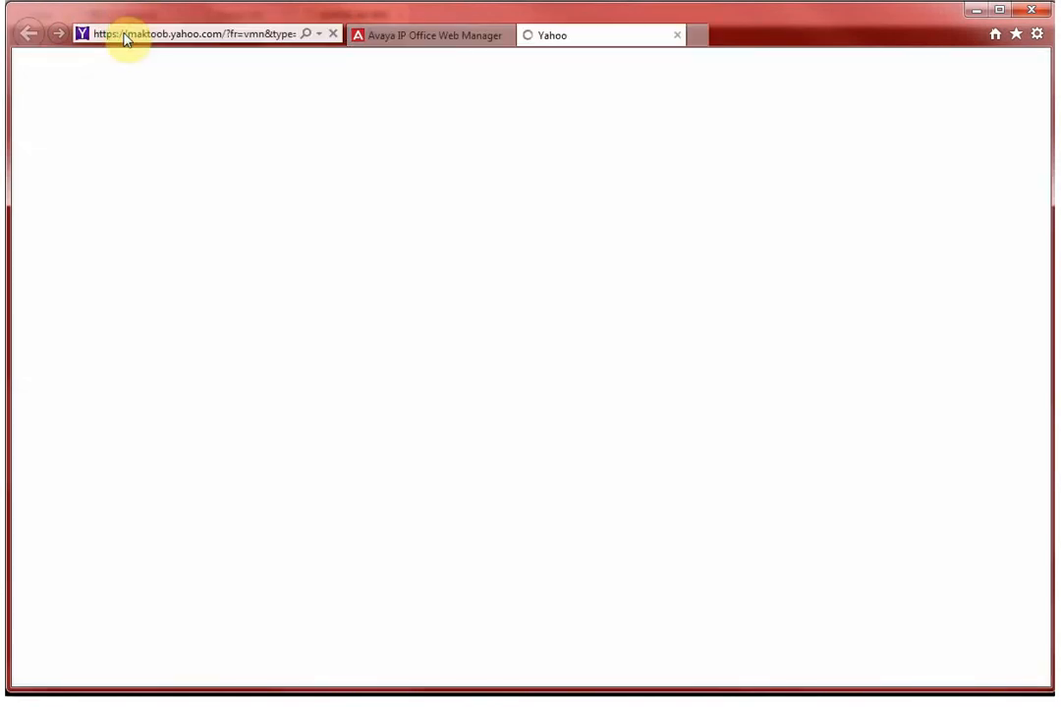
click(125, 37)
text(htt)
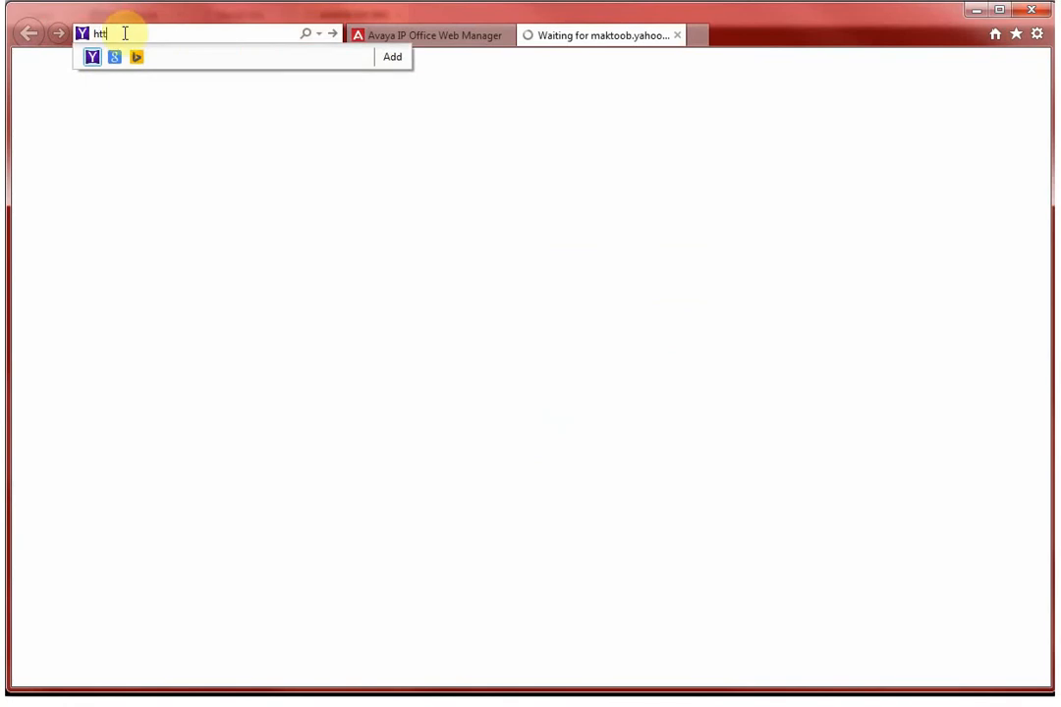
text(ps://)
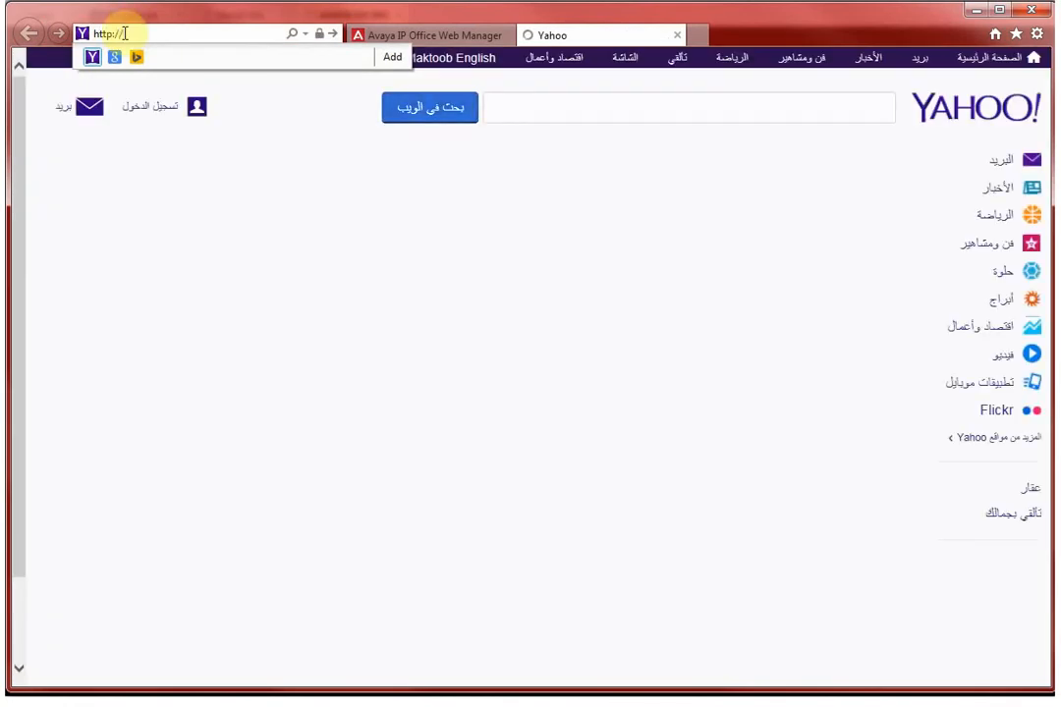
text(192)
key(Return)
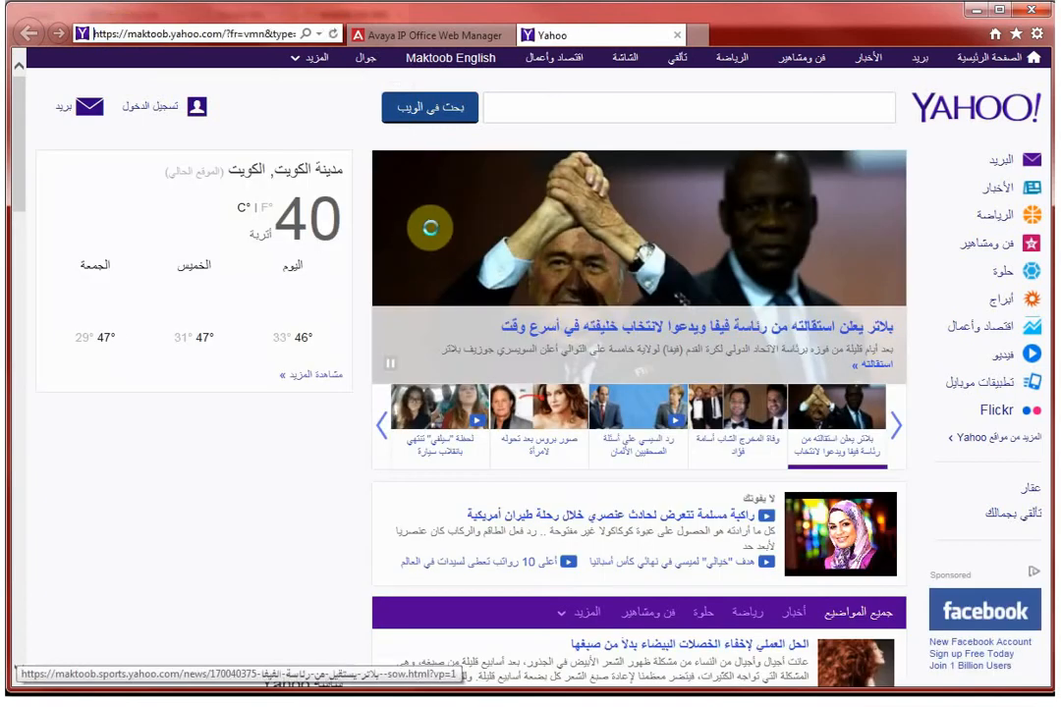
click(475, 355)
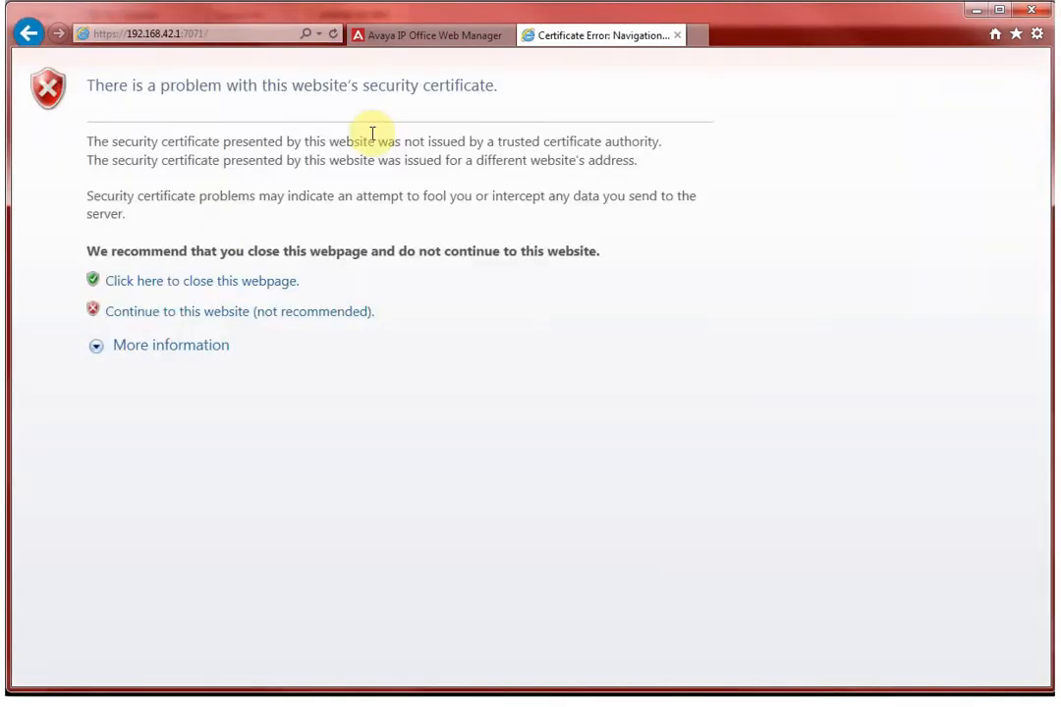
click(162, 311)
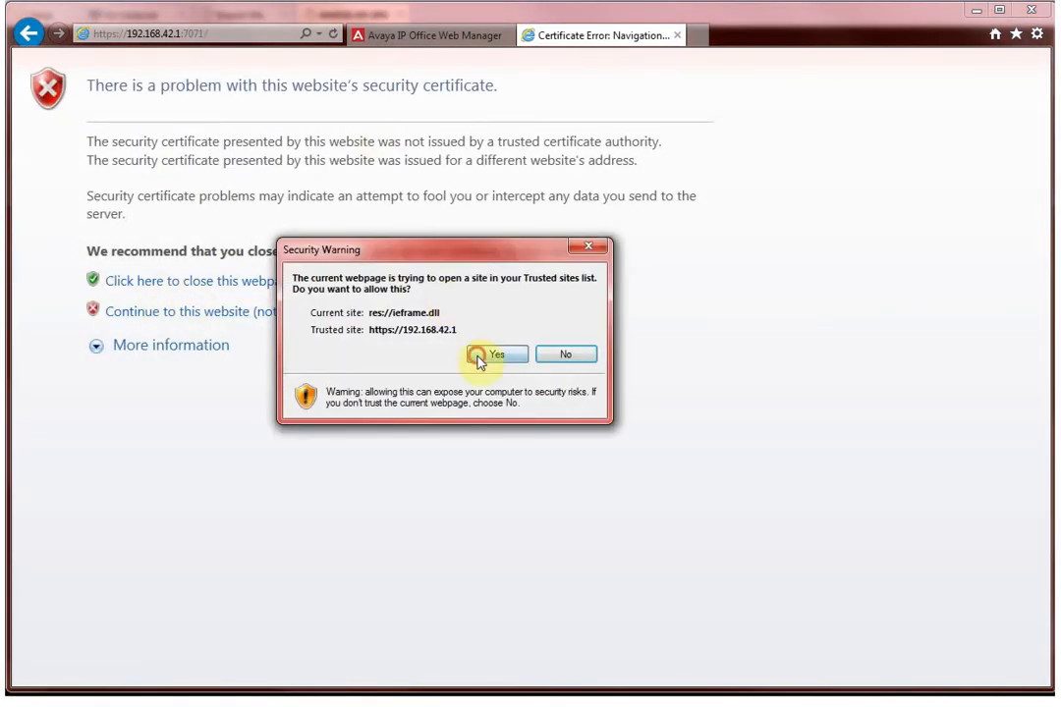
click(481, 355)
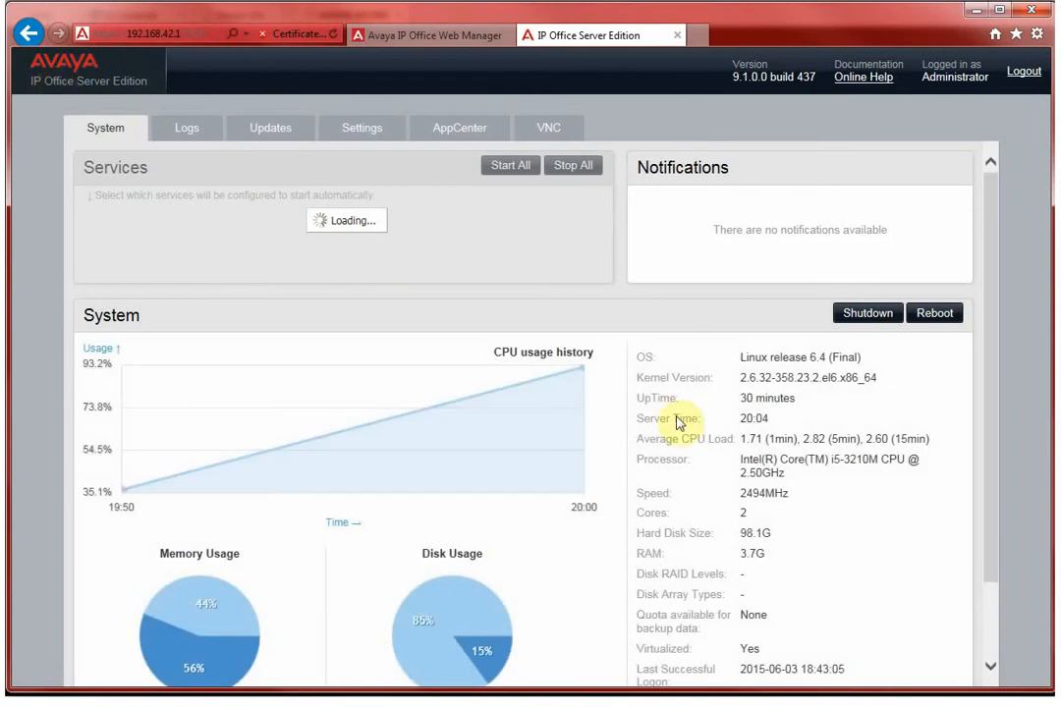
Examine the IP Office, Voicemail and other services, together with the server's CPU, memory and disk usage.
mouse_move(994, 505)
mouse_down()
mouse_move(1000, 573)
mouse_move(990, 499)
mouse_up()
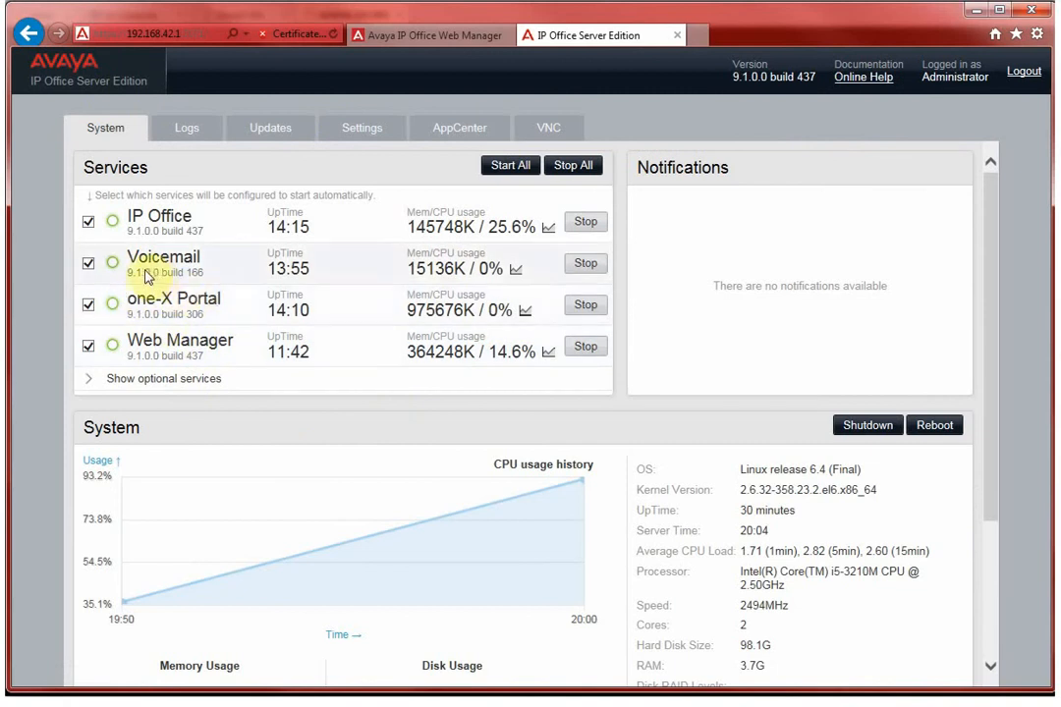
drag(126, 256, 204, 264)
drag(128, 215, 197, 225)
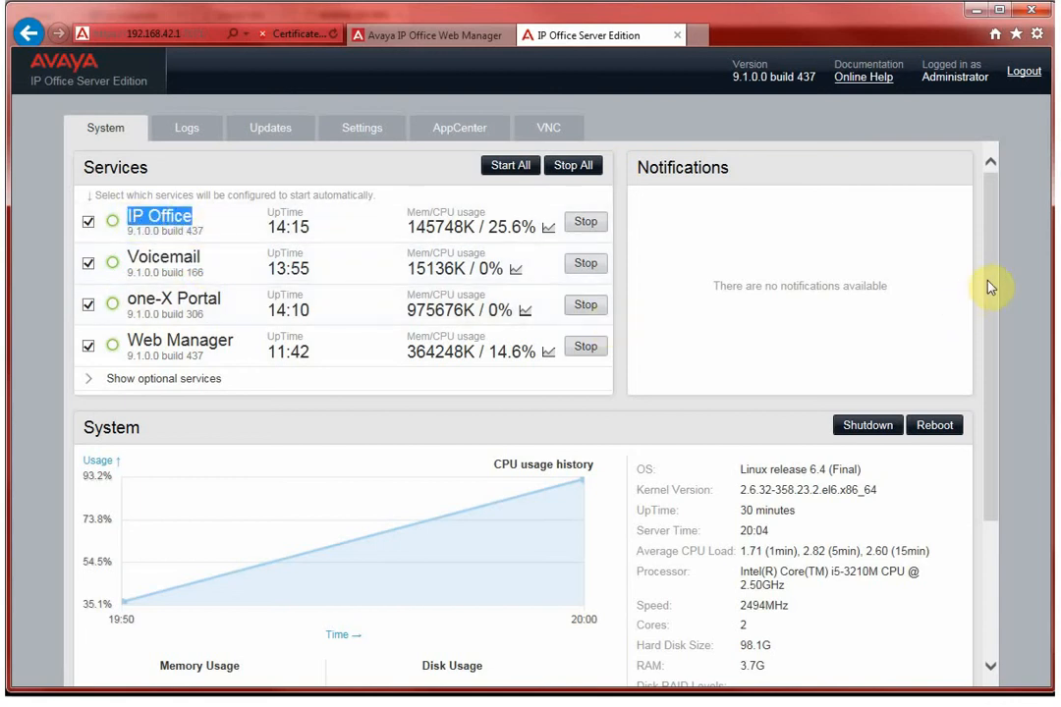
drag(995, 286, 1000, 451)
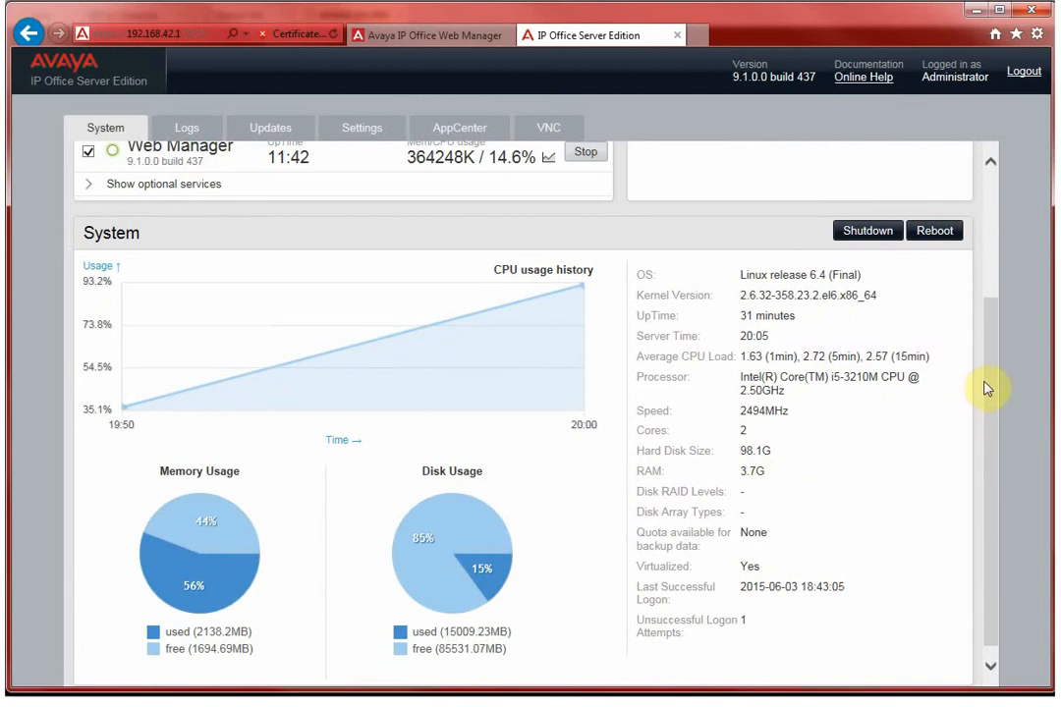
scroll(966, 244, up, 3)
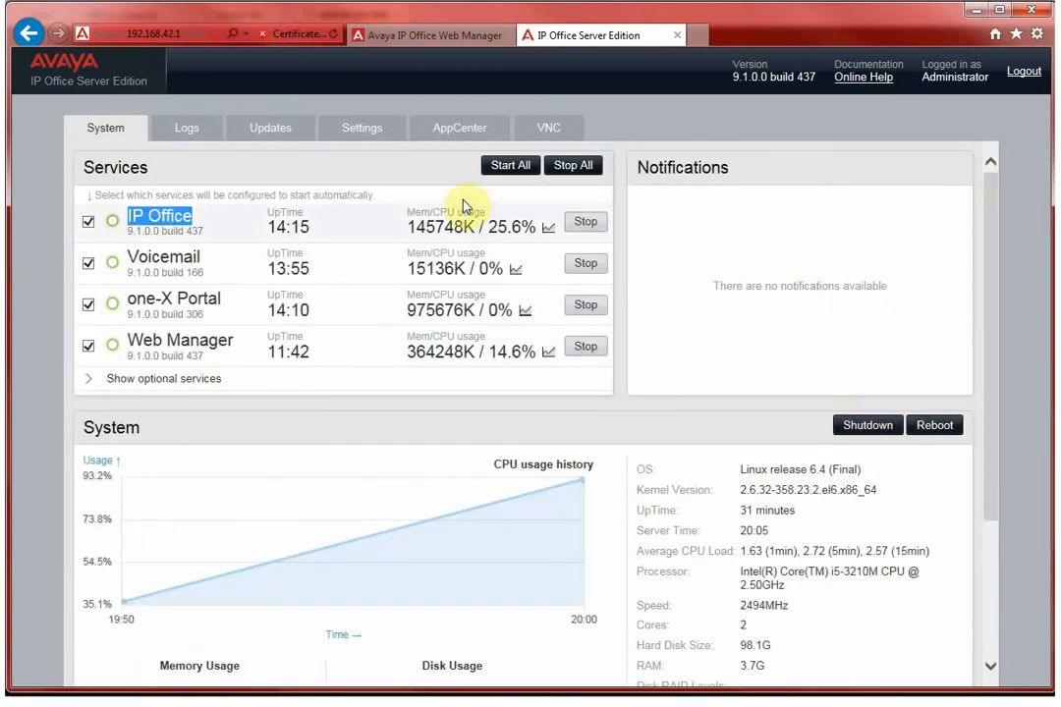
Examine the server's debug logs and syslog events, refreshing the audit log.
click(191, 129)
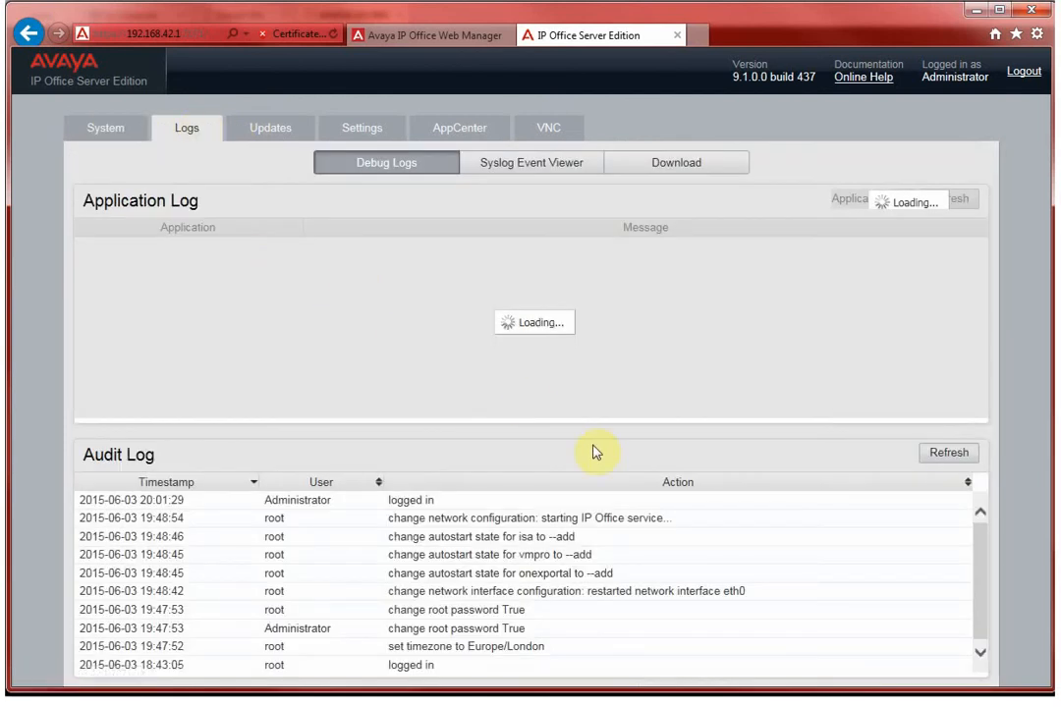
mouse_move(976, 544)
mouse_down()
mouse_move(990, 593)
mouse_move(980, 539)
mouse_up()
click(946, 449)
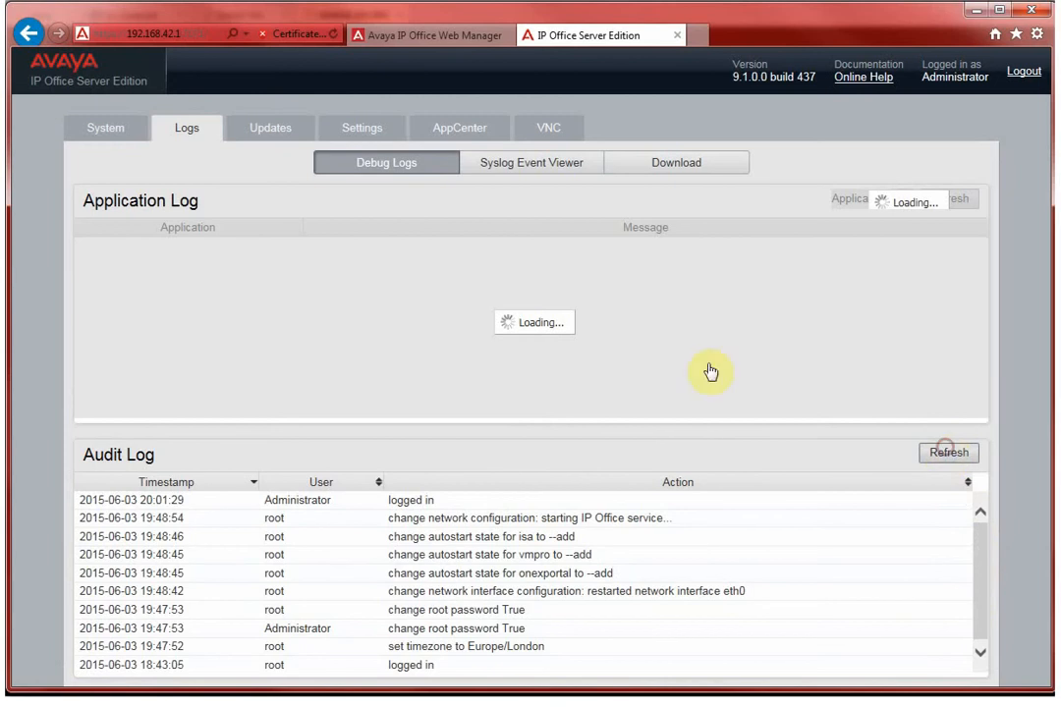
click(501, 176)
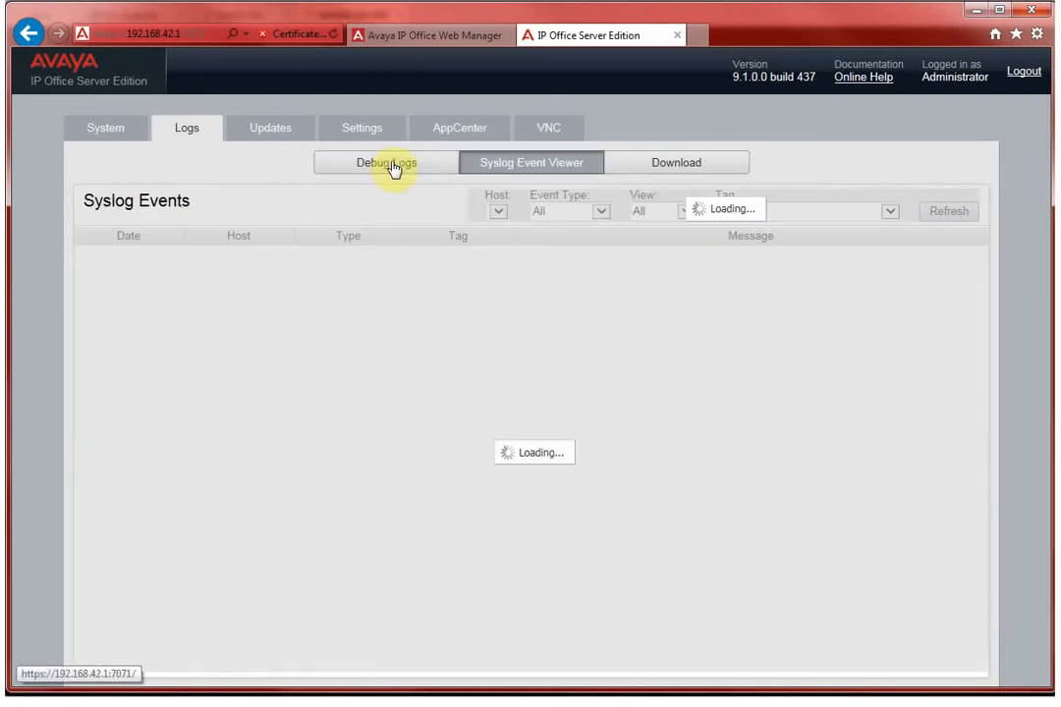
click(391, 165)
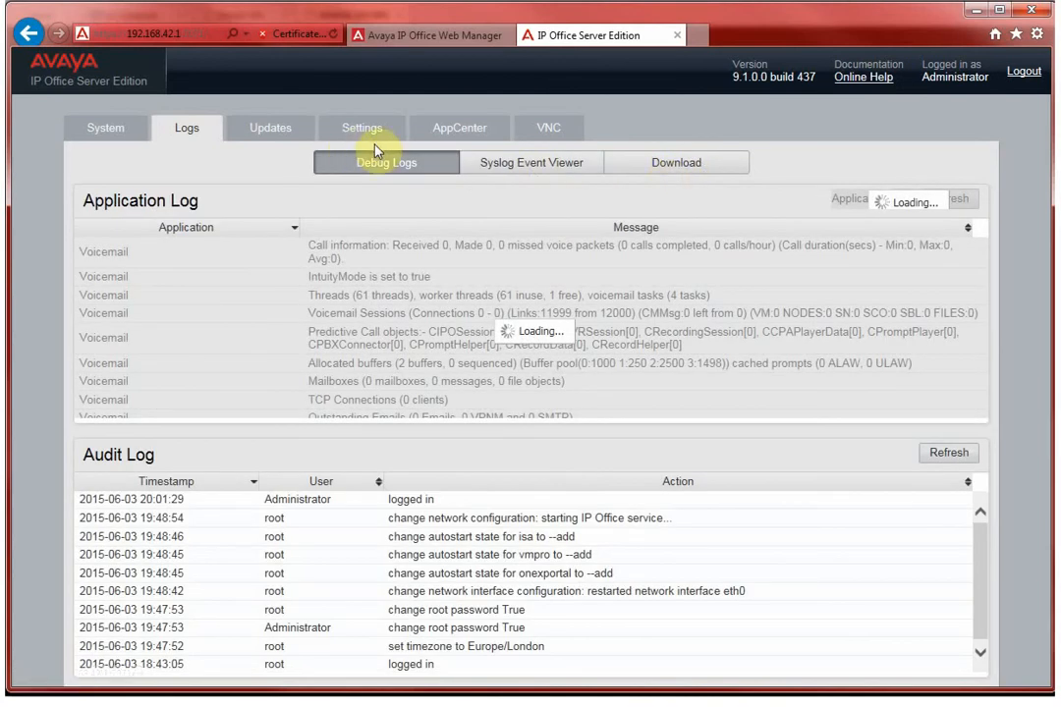
Examine the operating system's update status and the installed service versions, including the IP Office Demo entry.
click(252, 132)
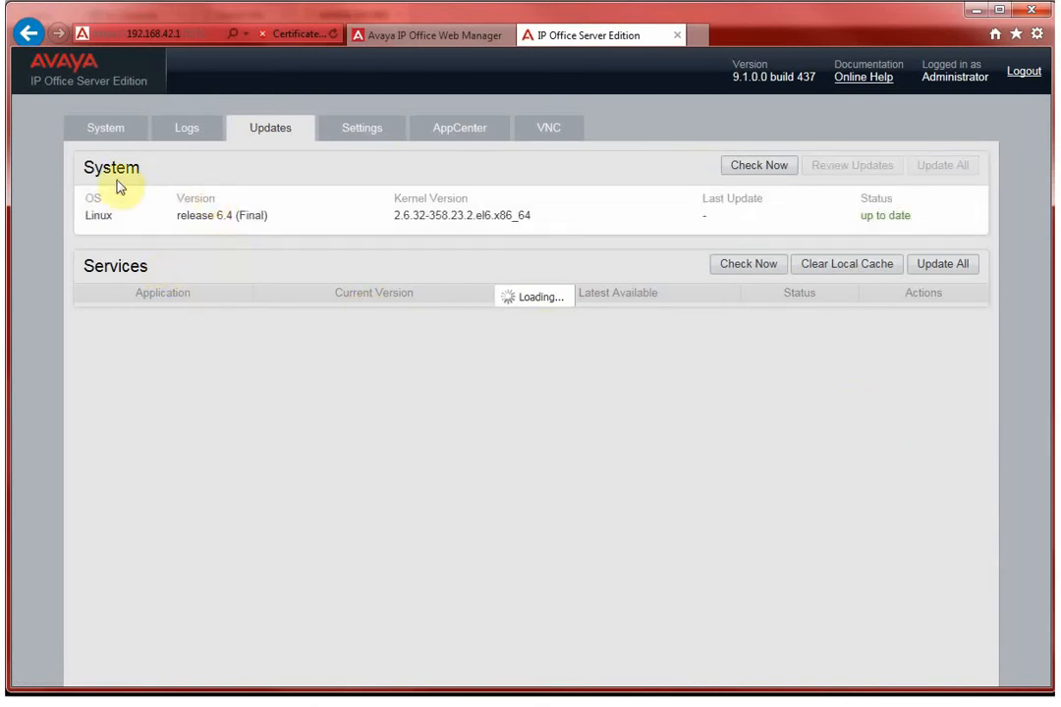
drag(169, 218, 922, 222)
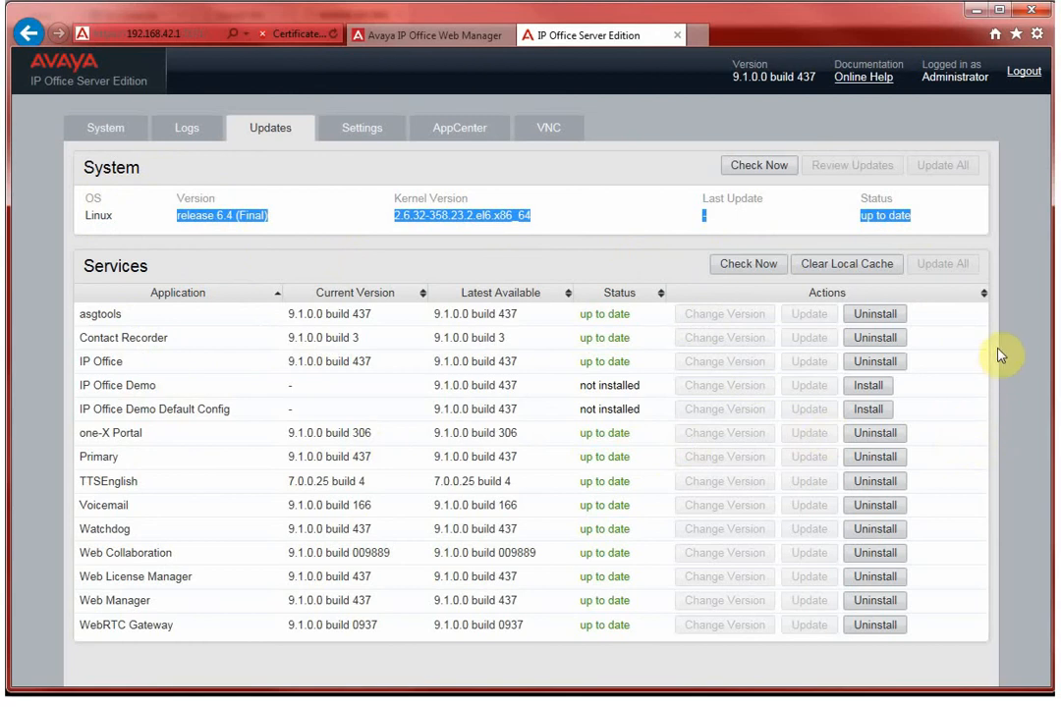
drag(90, 386, 157, 385)
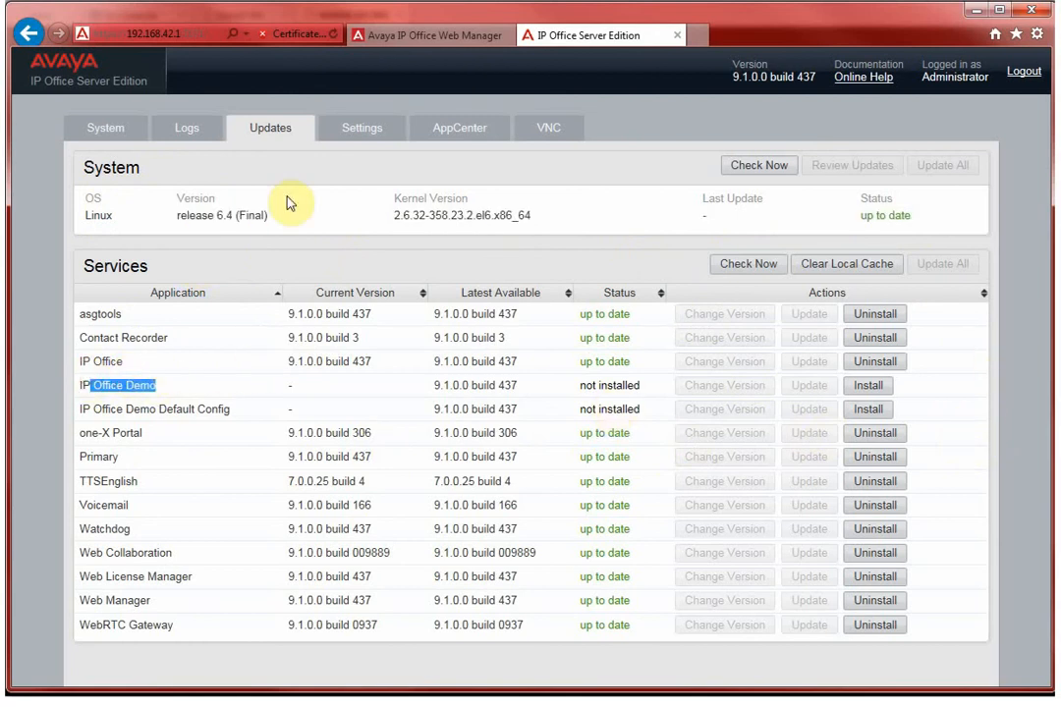
Examine the general server settings, including the software repositories and the syslog receiver's TCP and TLS ports.
click(355, 147)
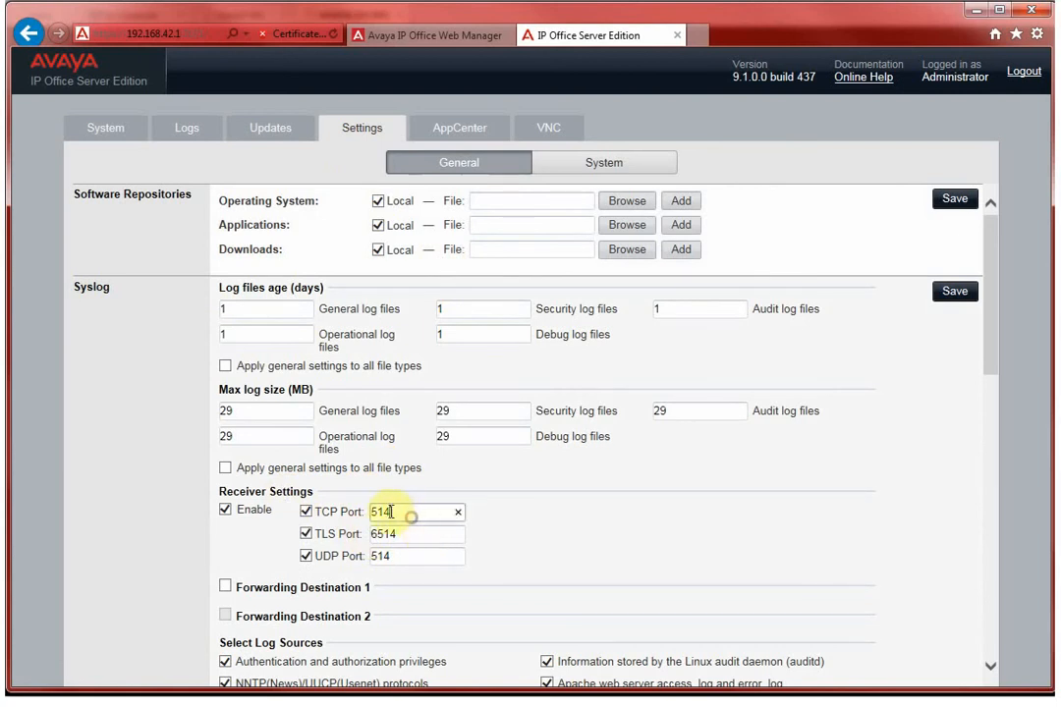
drag(414, 512, 369, 543)
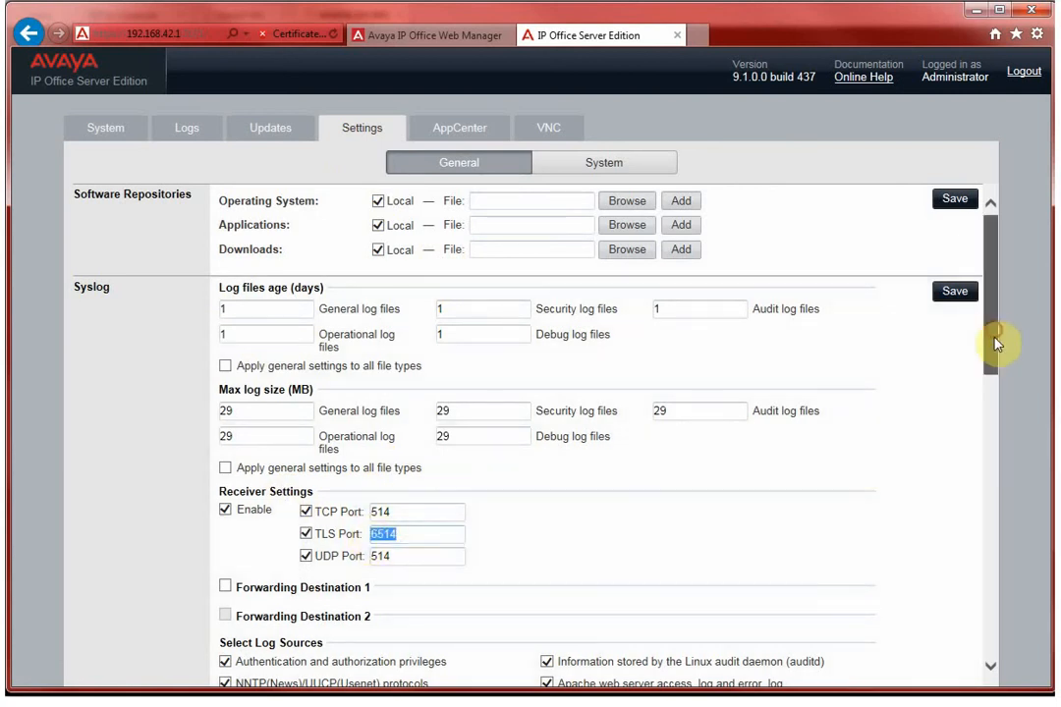
drag(1001, 343, 954, 332)
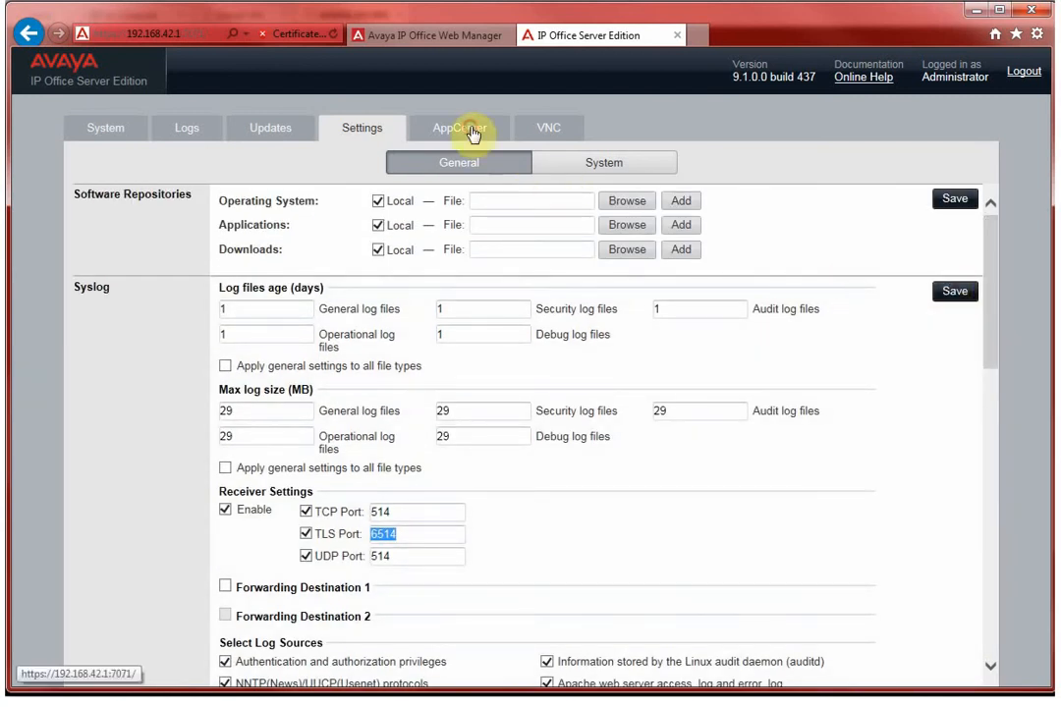
Examine the downloadable applications in AppCenter, and open the VNC settings.
click(474, 135)
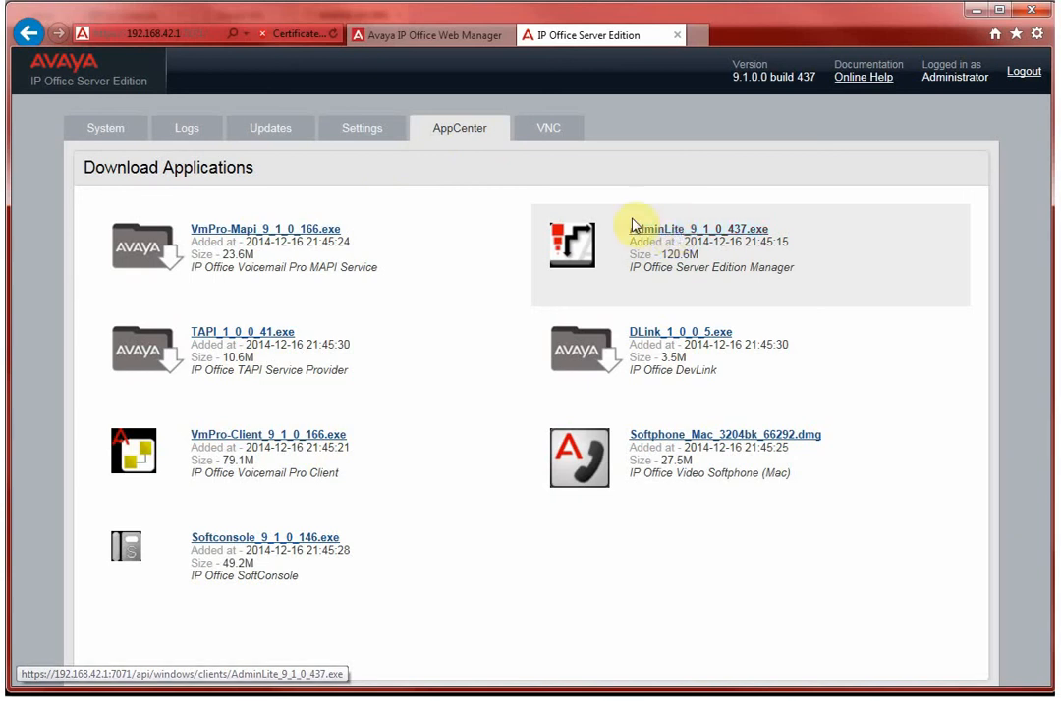
click(550, 145)
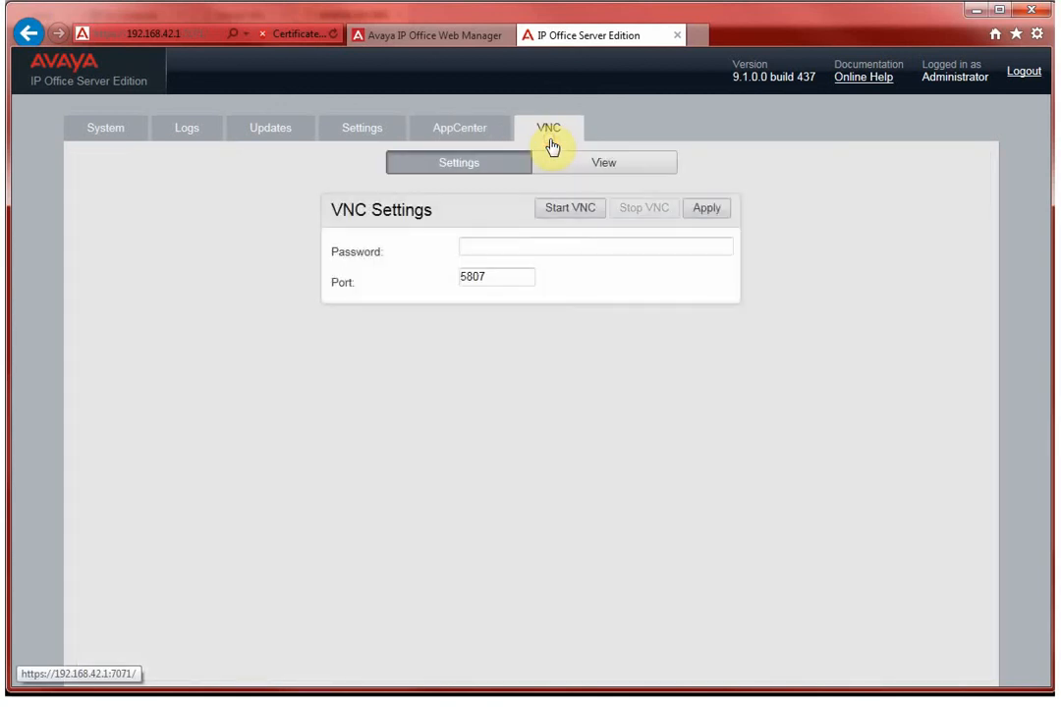